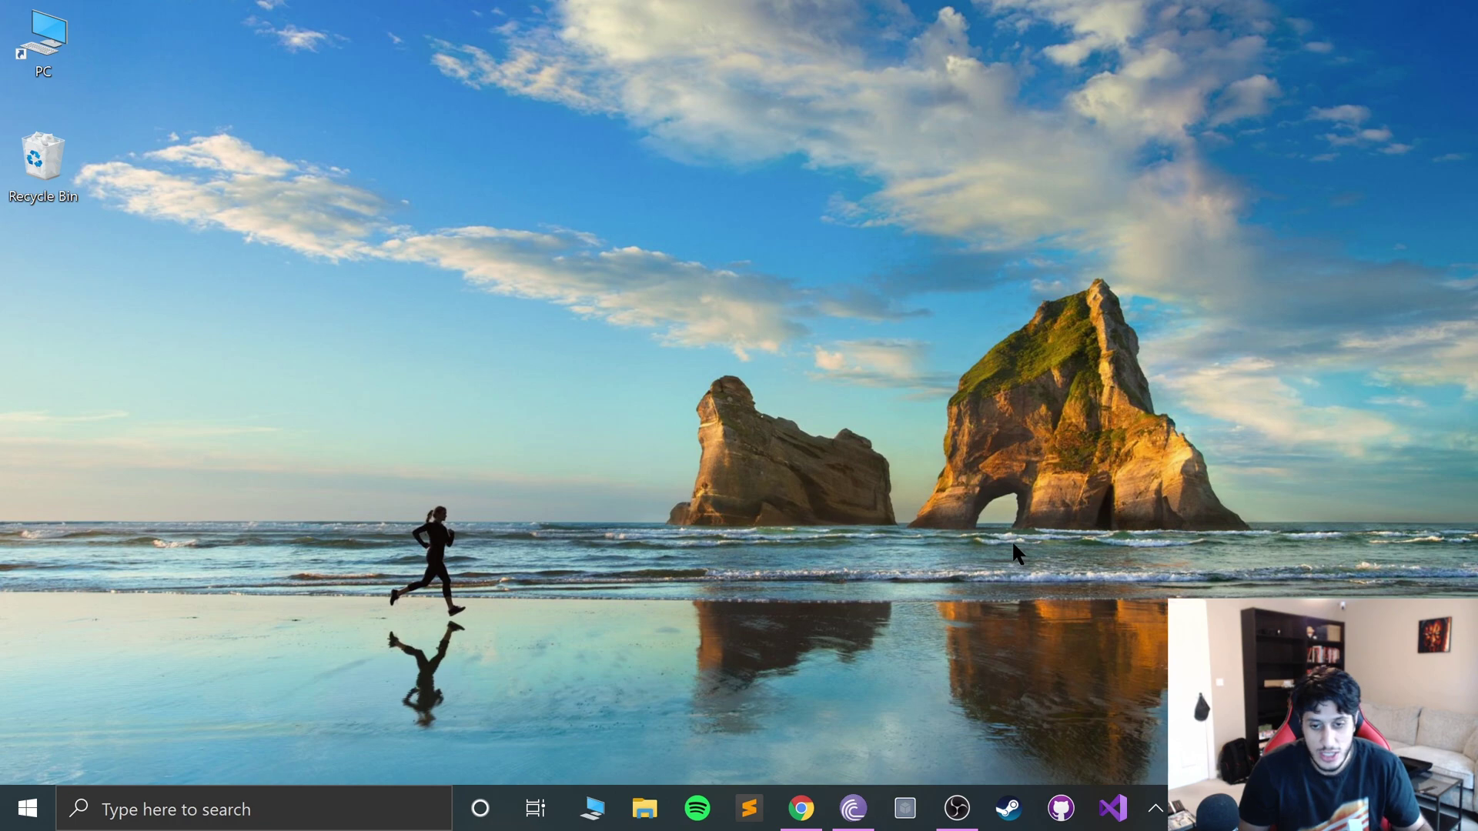
- Start Steam, dismiss its news popup, and open the Blue Shift and Opposing Force library pages
{"action": "left_click", "coordinate": [1005, 810]}
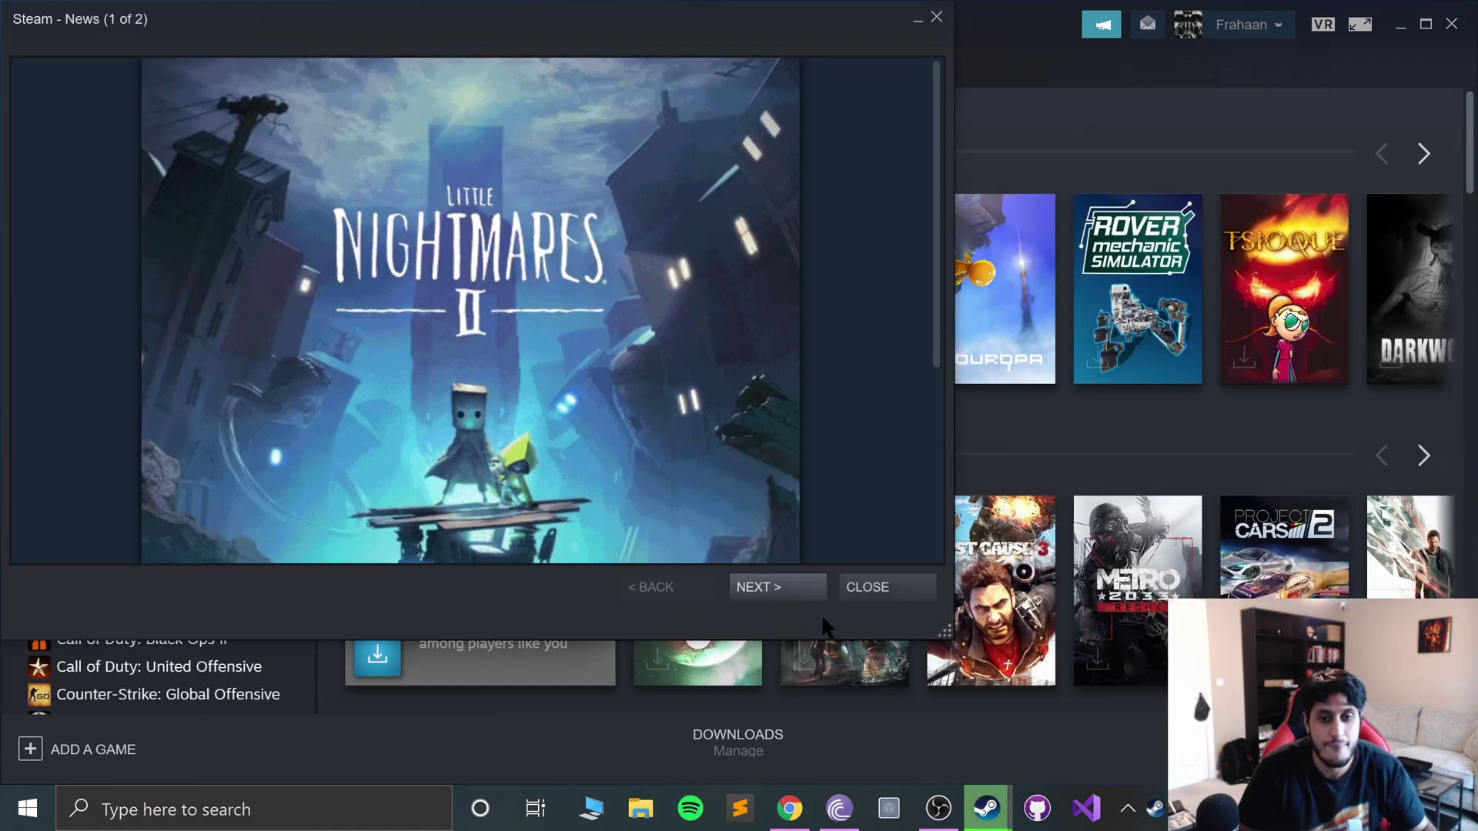
{"action": "left_click", "coordinate": [891, 599]}
{"action": "scroll", "coordinate": [157, 416], "scroll_direction": "down", "scroll_amount": 15}
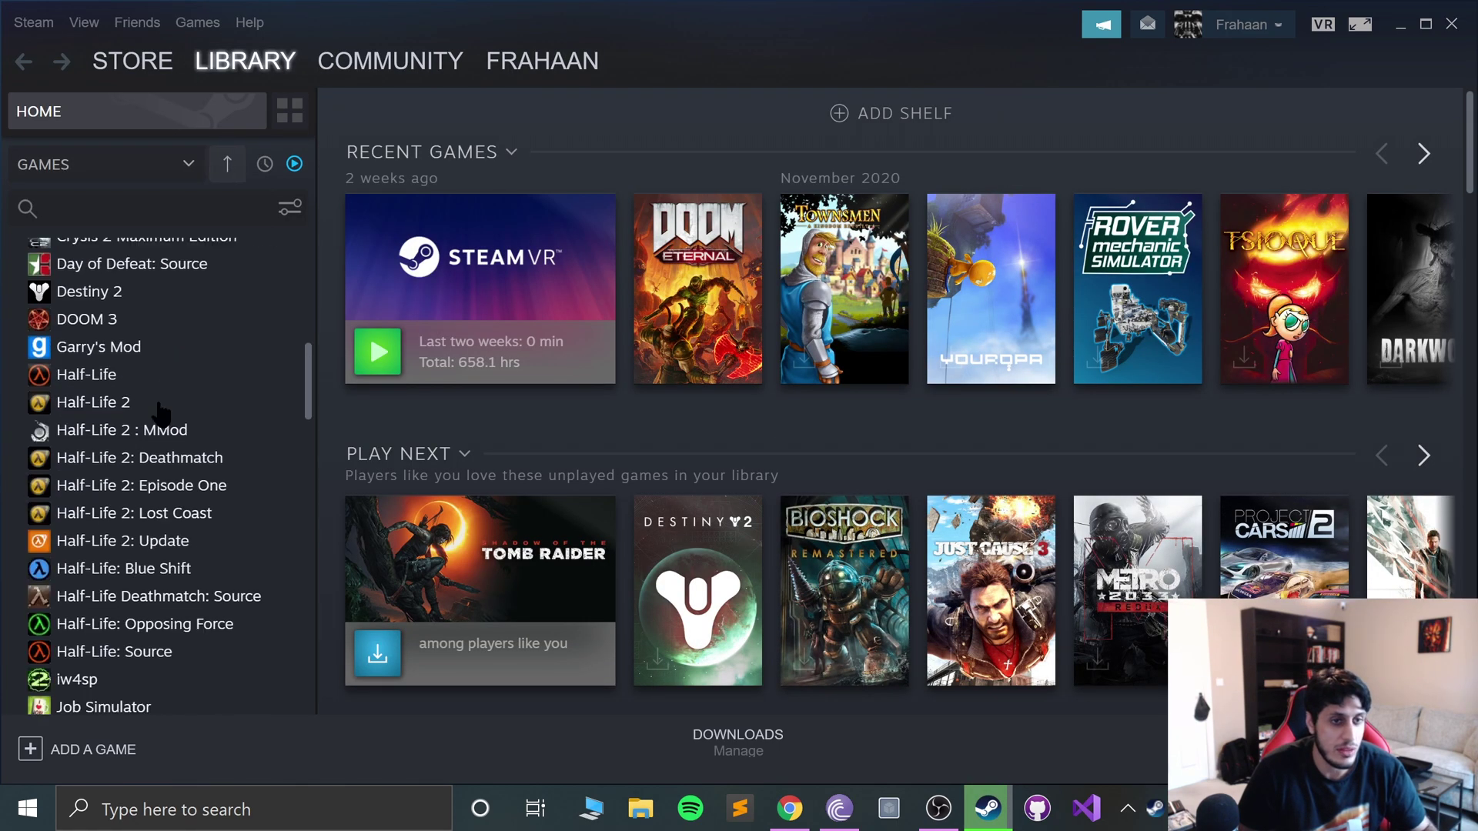
{"action": "scroll", "coordinate": [158, 431], "scroll_direction": "up", "scroll_amount": 5}
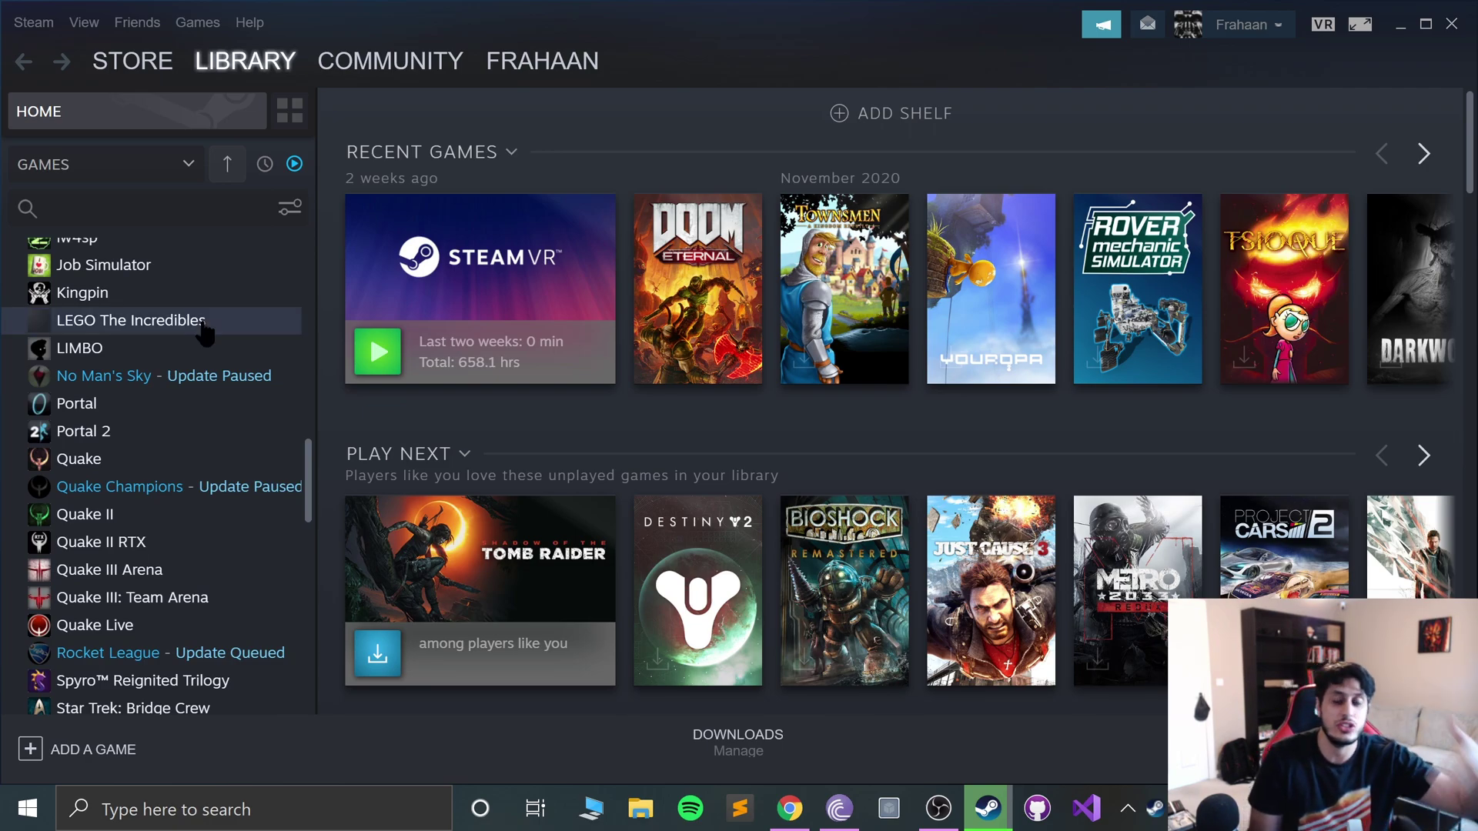
{"action": "scroll", "coordinate": [216, 354], "scroll_direction": "up", "scroll_amount": 4}
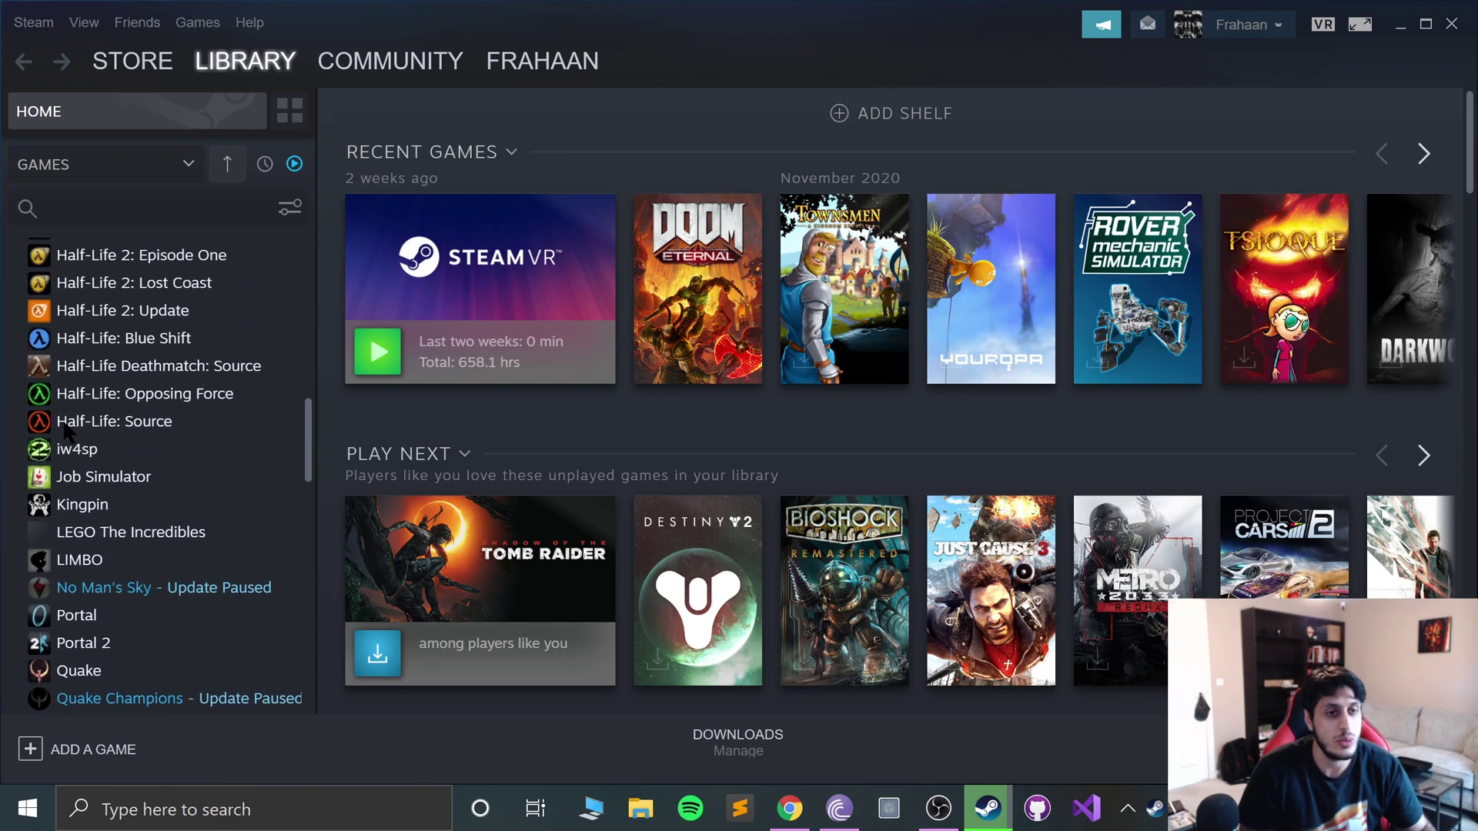
{"action": "scroll", "coordinate": [131, 473], "scroll_direction": "up", "scroll_amount": 2}
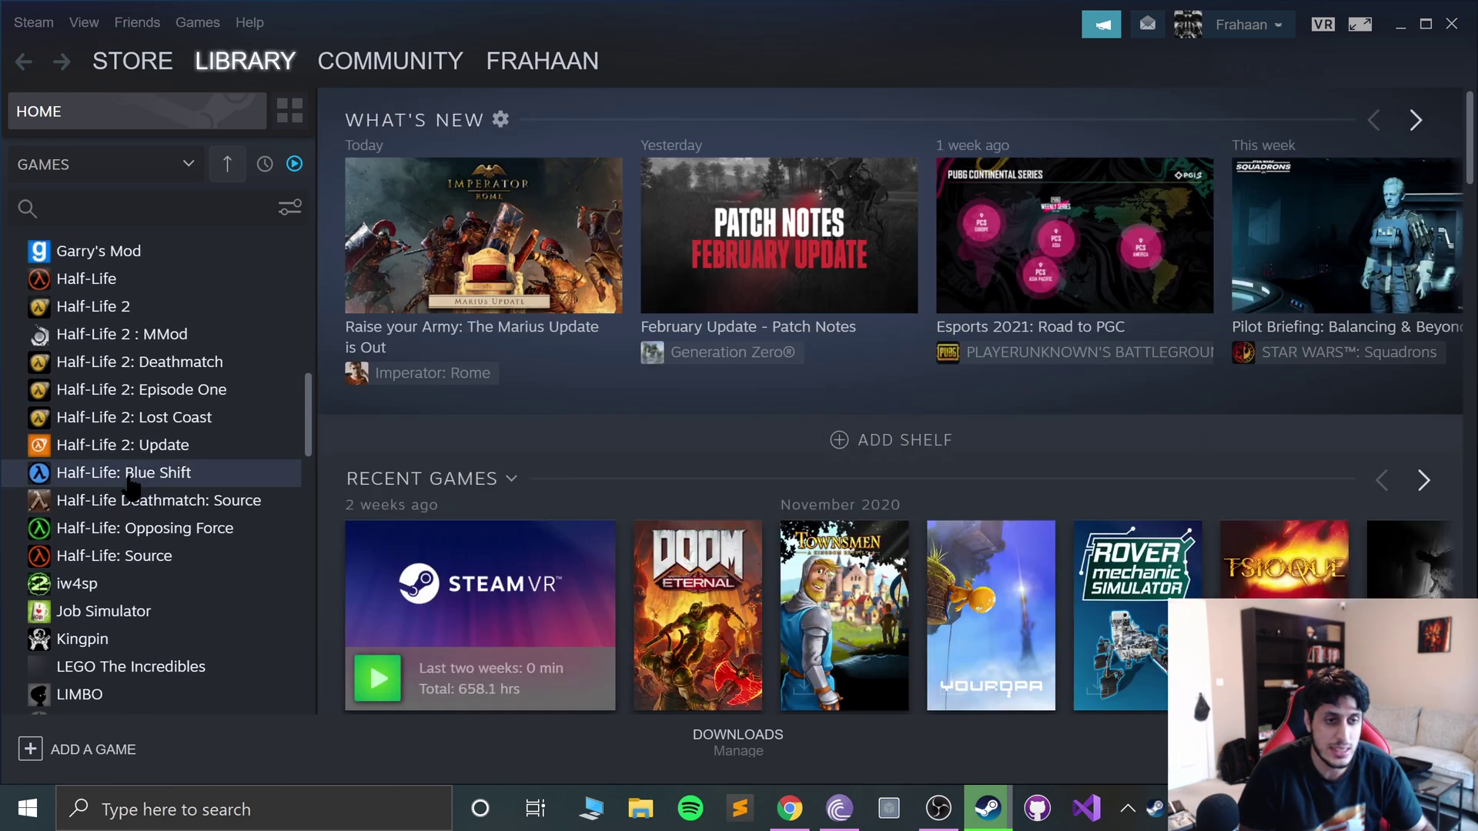
{"action": "left_click", "coordinate": [129, 477]}
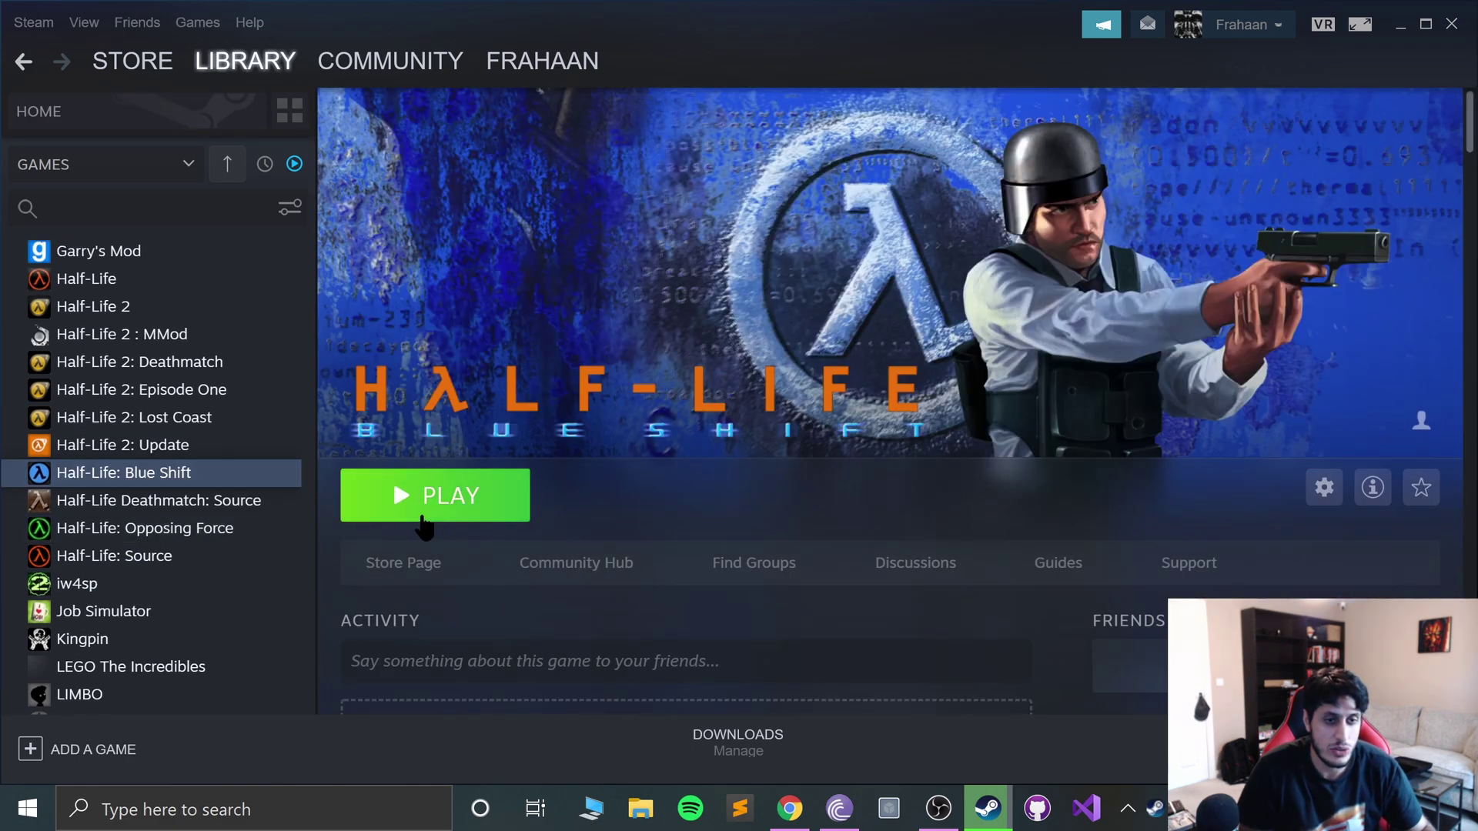
{"action": "left_click", "coordinate": [168, 531]}
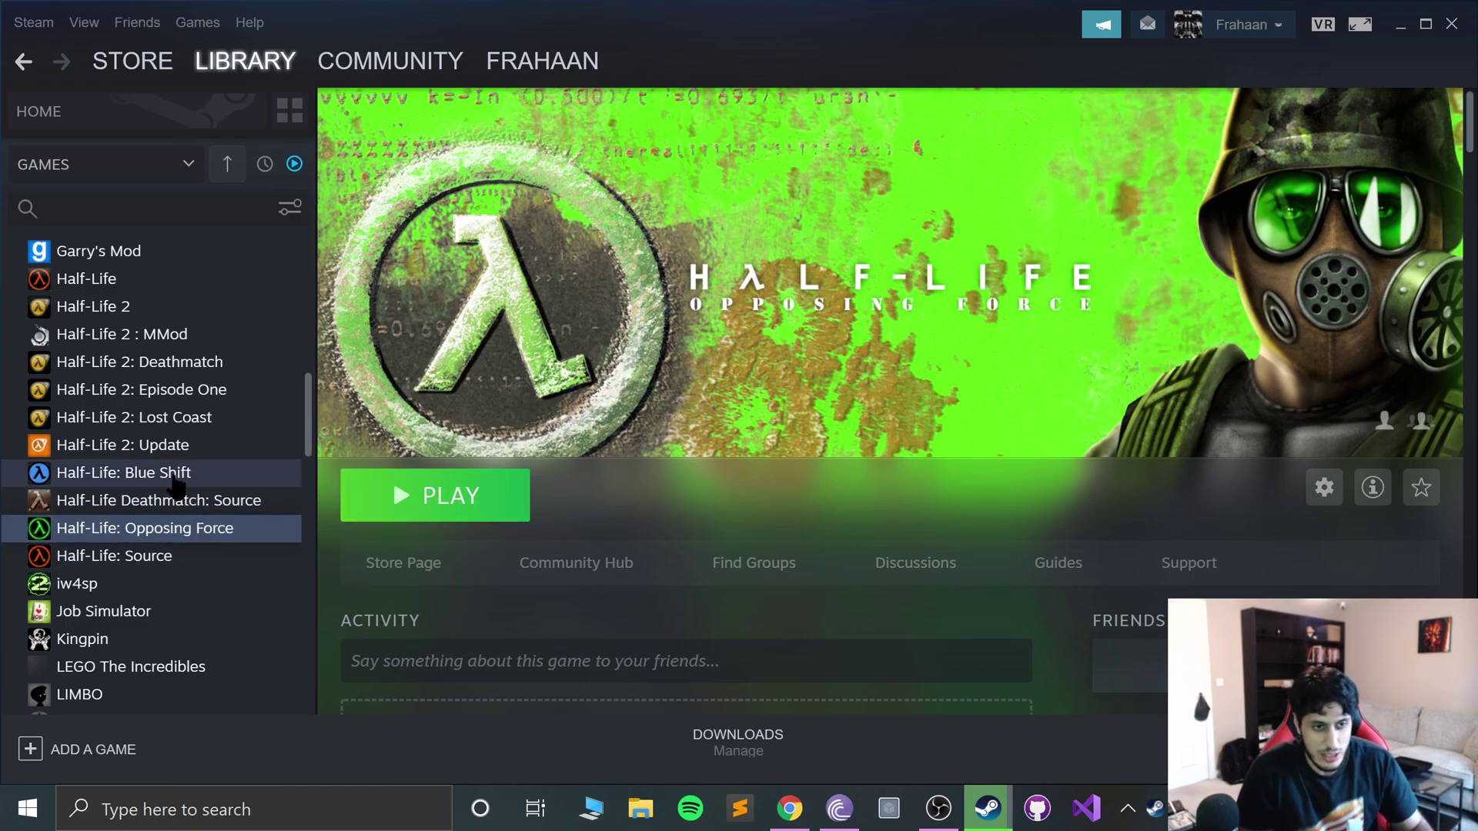
- Browse Half-Life: Blue Shift's local files via Manage and move the Explorer window left
{"action": "right_click", "coordinate": [101, 472]}
{"action": "mouse_move", "coordinate": [182, 583]}
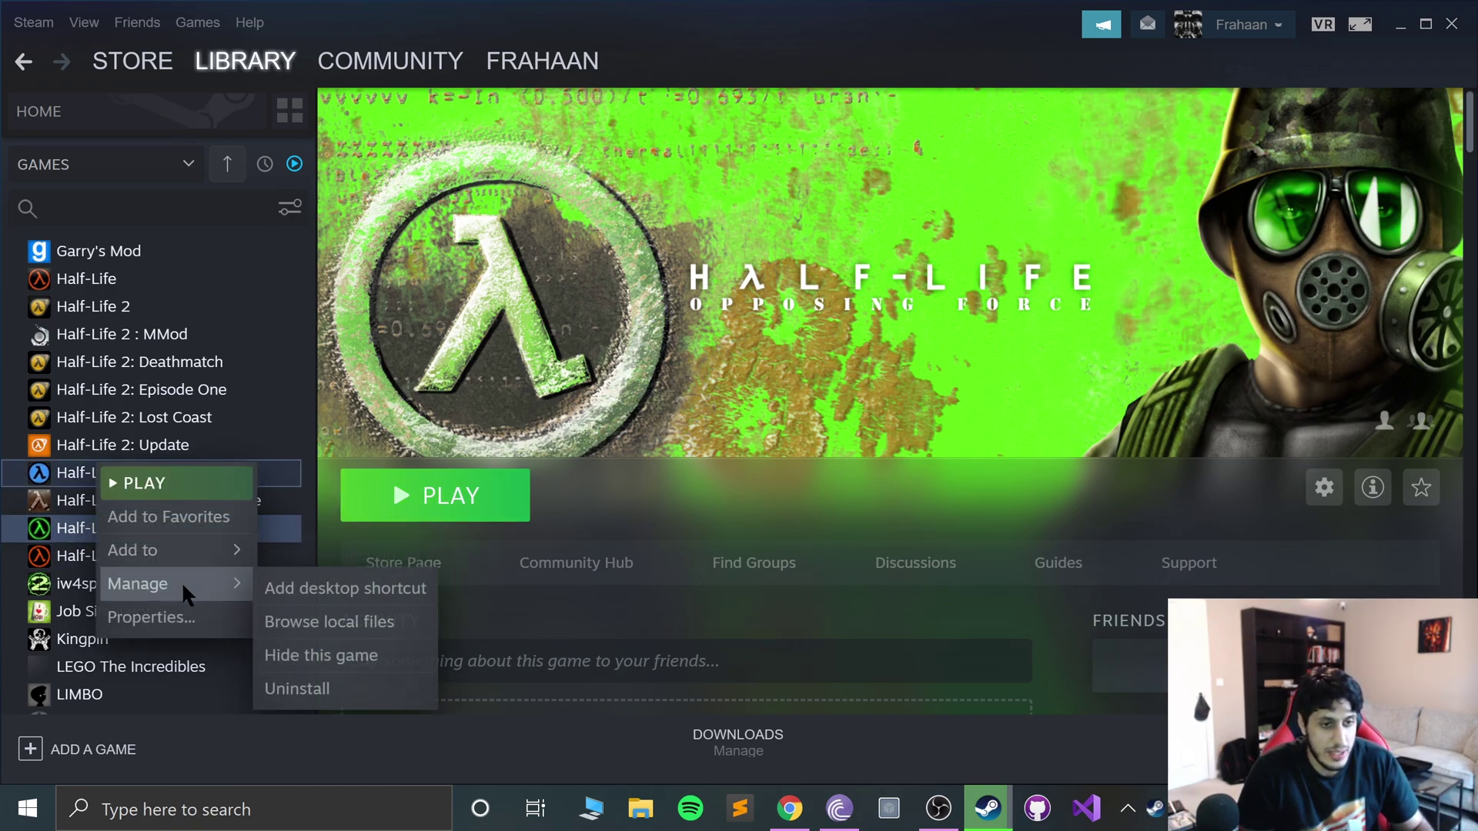
{"action": "left_click", "coordinate": [280, 622]}
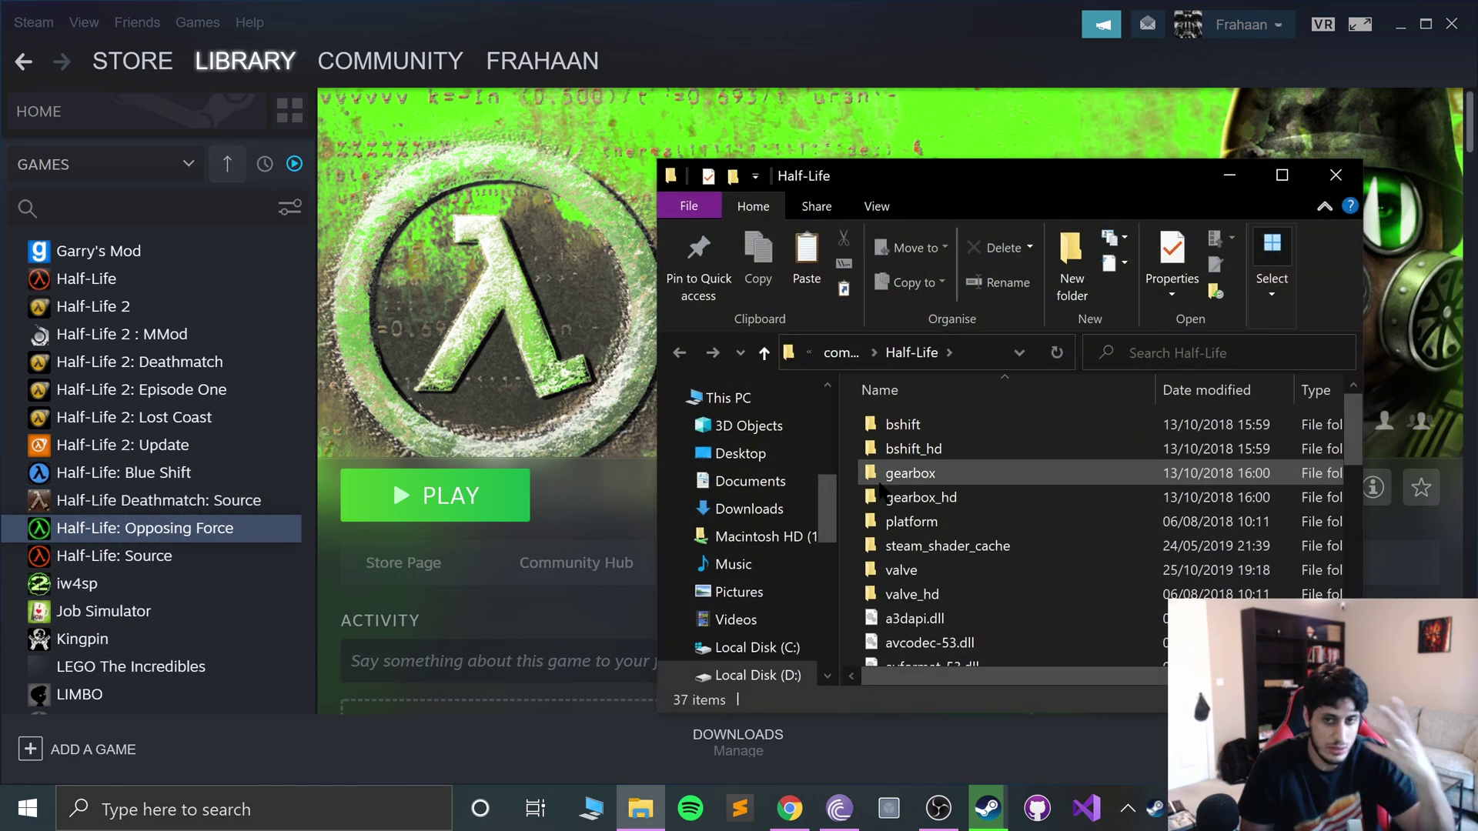
{"action": "left_click_drag", "start_coordinate": [1109, 175], "coordinate": [709, 132]}
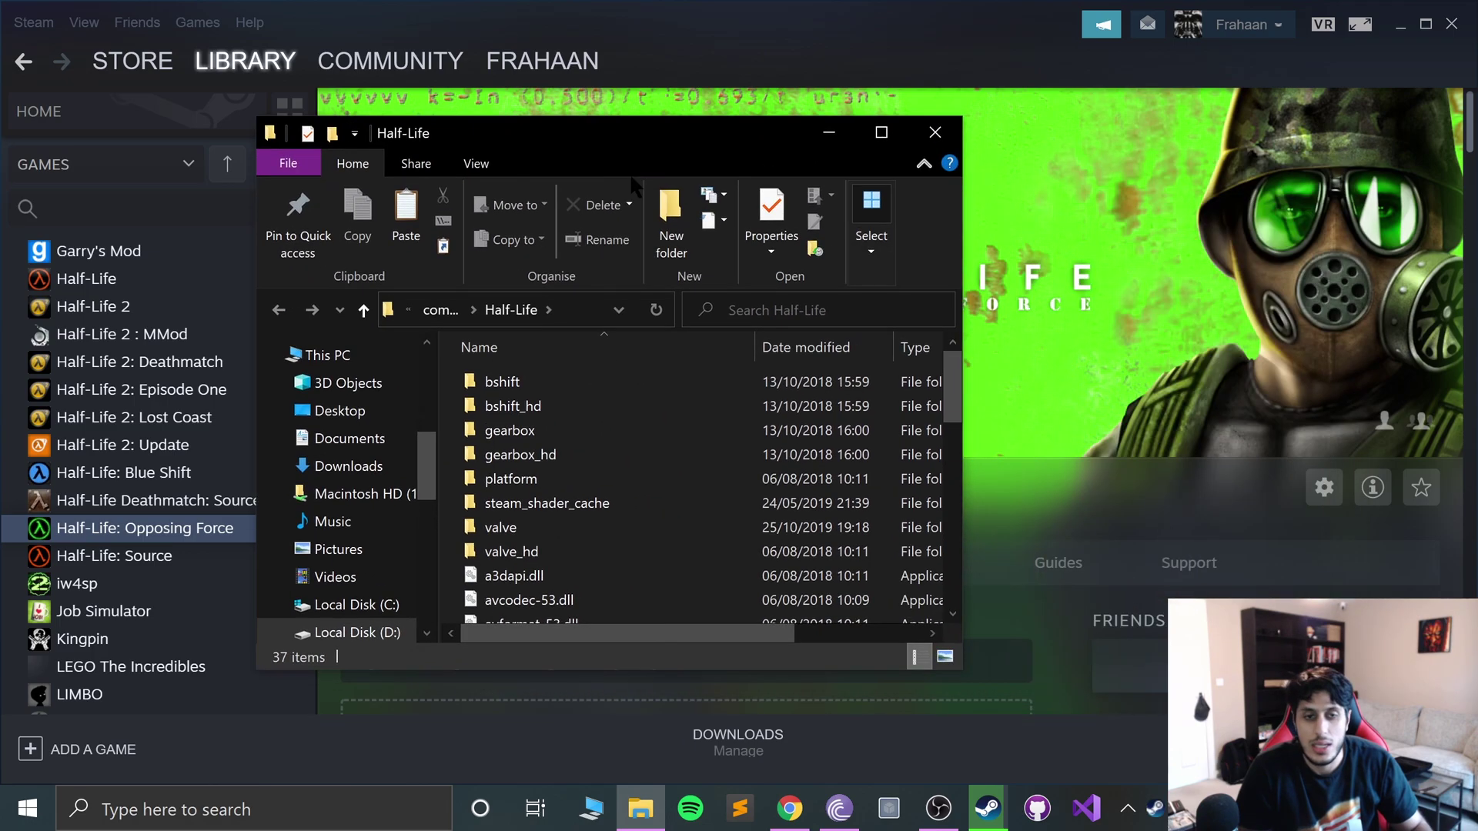
- Inspect the steamapps\common Half-Life folder path in the address bar
{"action": "left_click", "coordinate": [539, 312]}
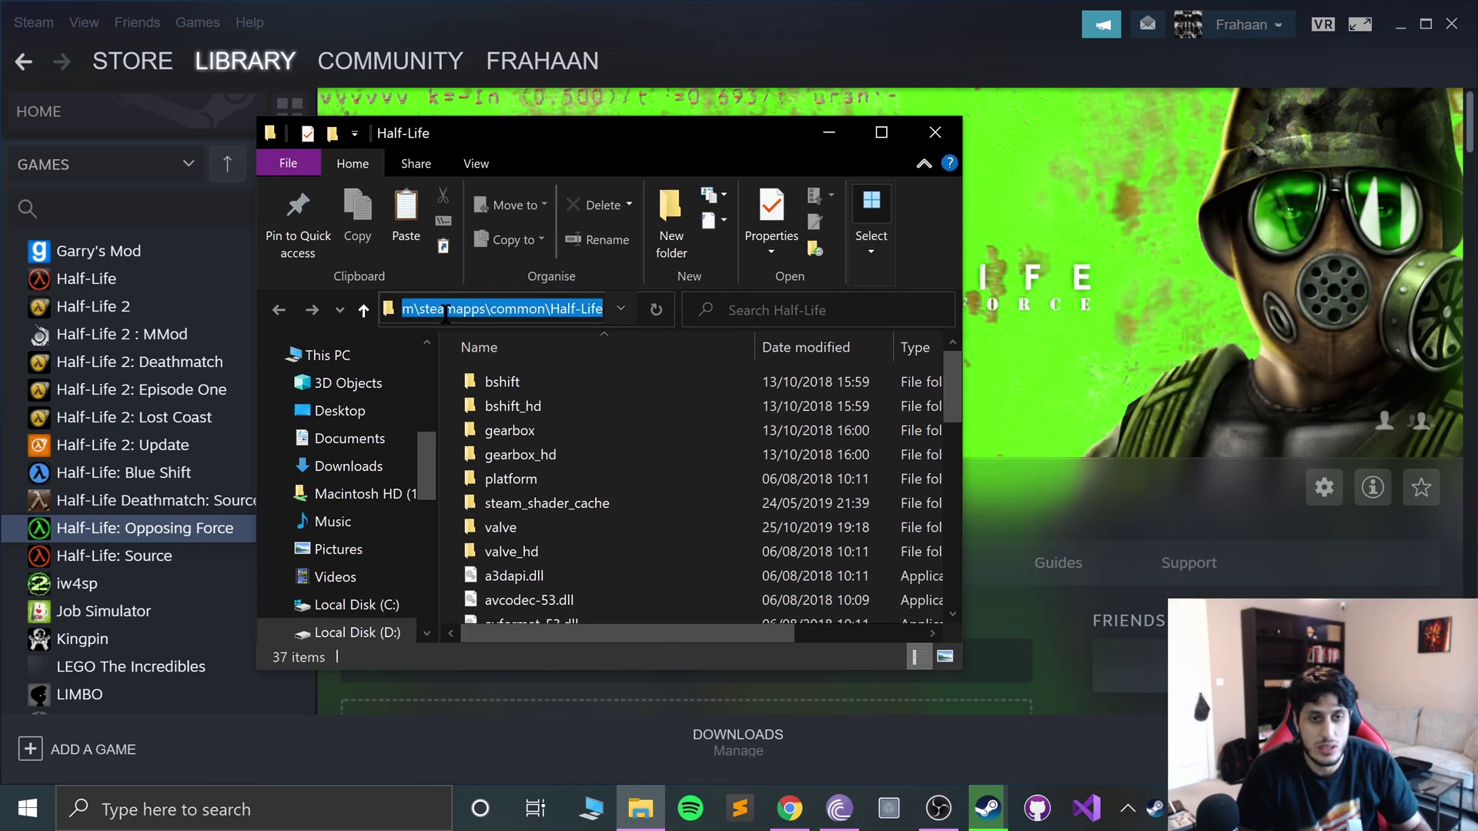
{"action": "left_click_drag", "start_coordinate": [451, 309], "coordinate": [312, 312]}
{"action": "left_click", "coordinate": [460, 306]}
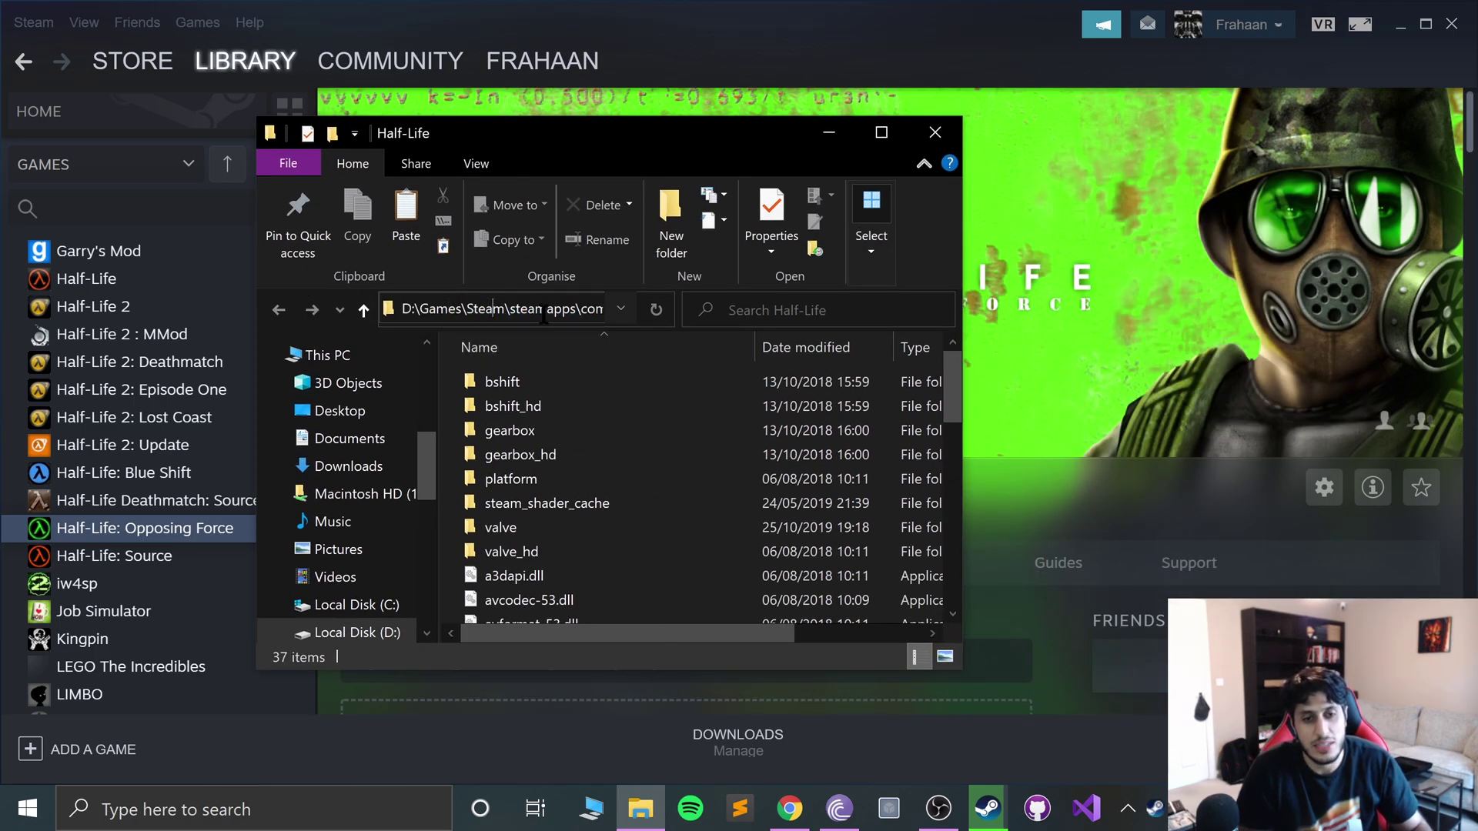
{"action": "left_click_drag", "start_coordinate": [508, 308], "coordinate": [618, 330]}
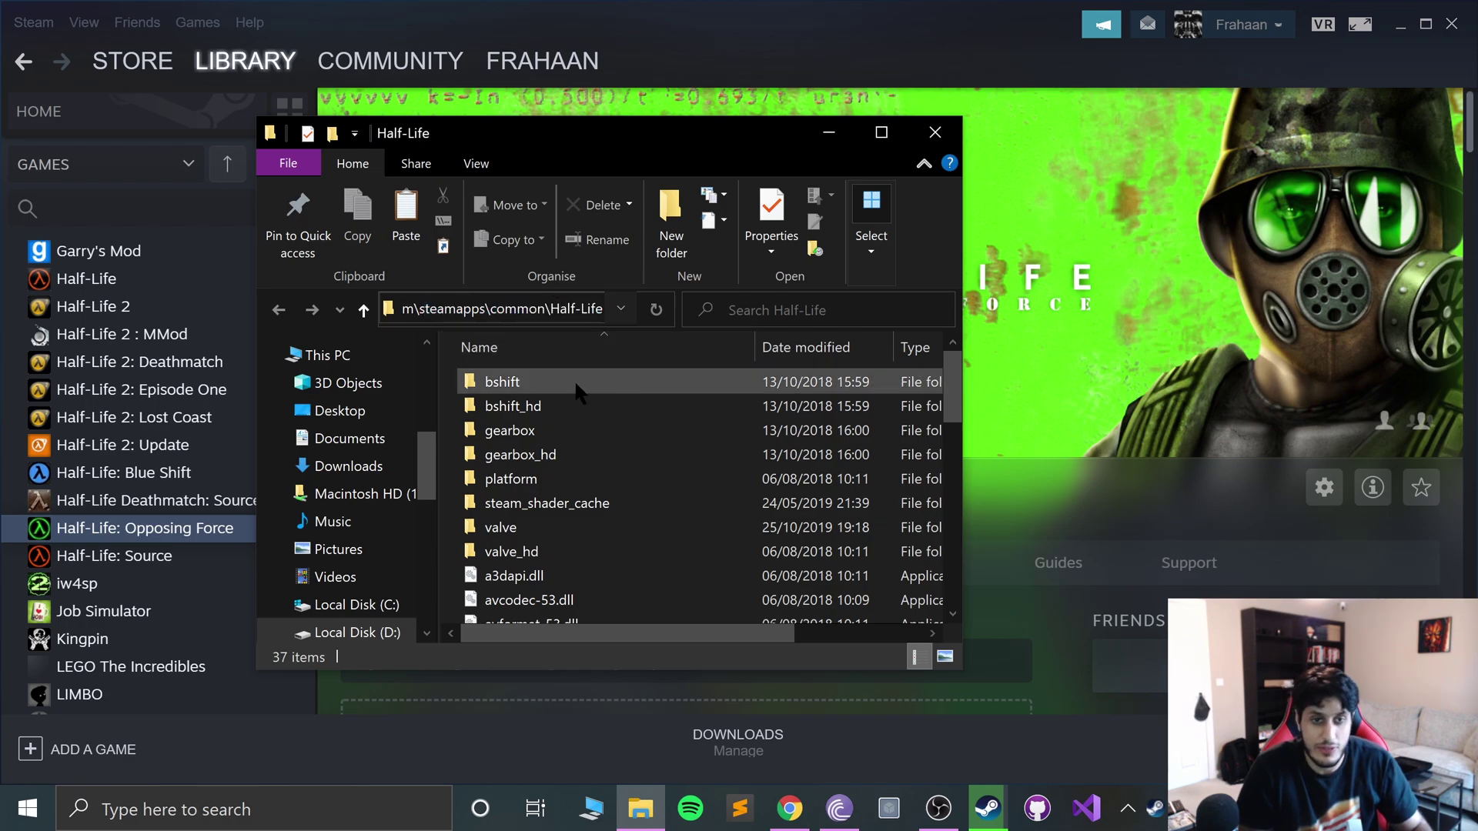
- Select the bshift and gearbox folders in the Half-Life folder
{"action": "left_click", "coordinate": [609, 381]}
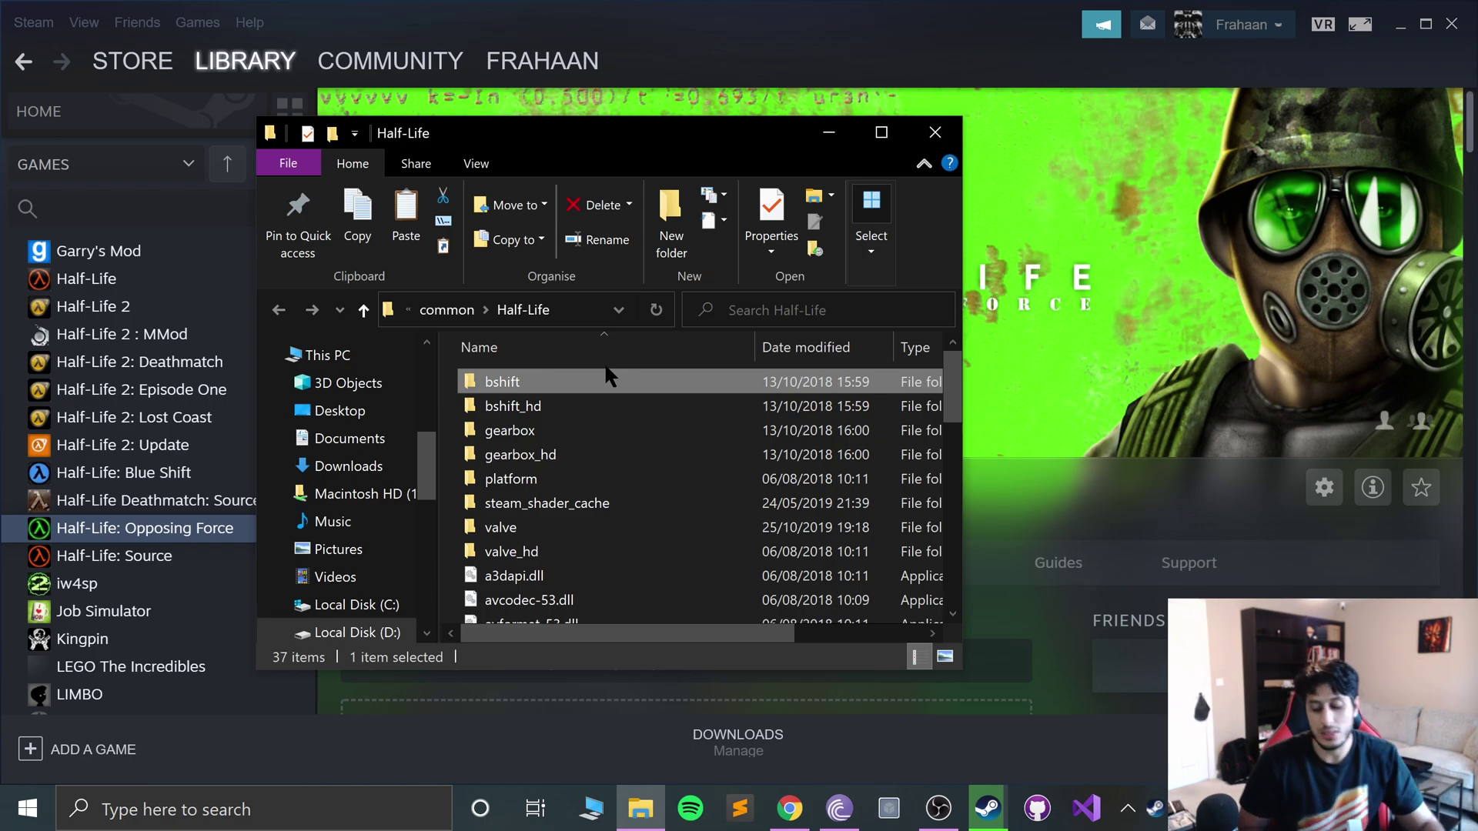
{"action": "left_click", "coordinate": [494, 436]}
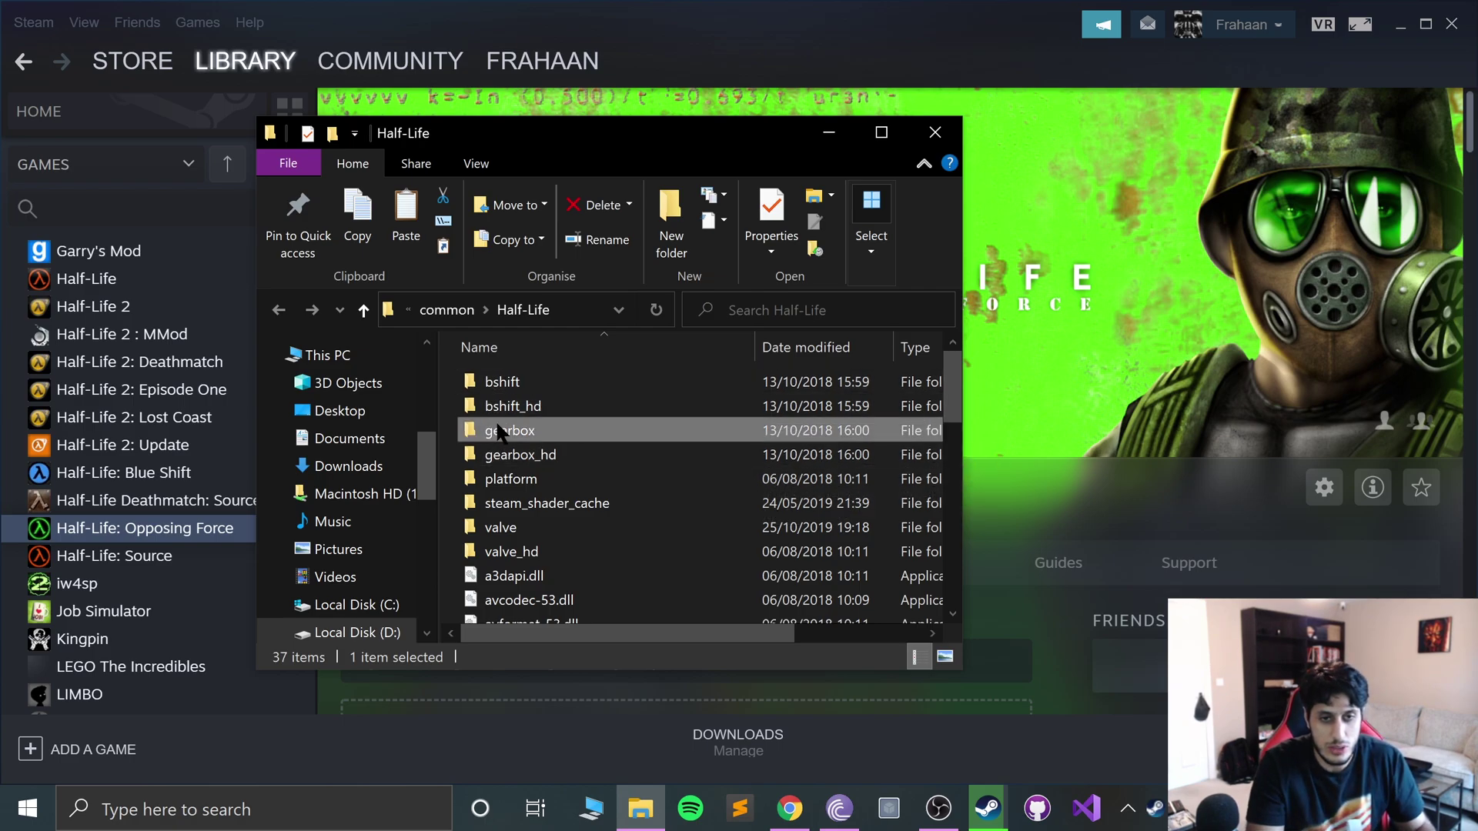
{"action": "left_click", "coordinate": [510, 388]}
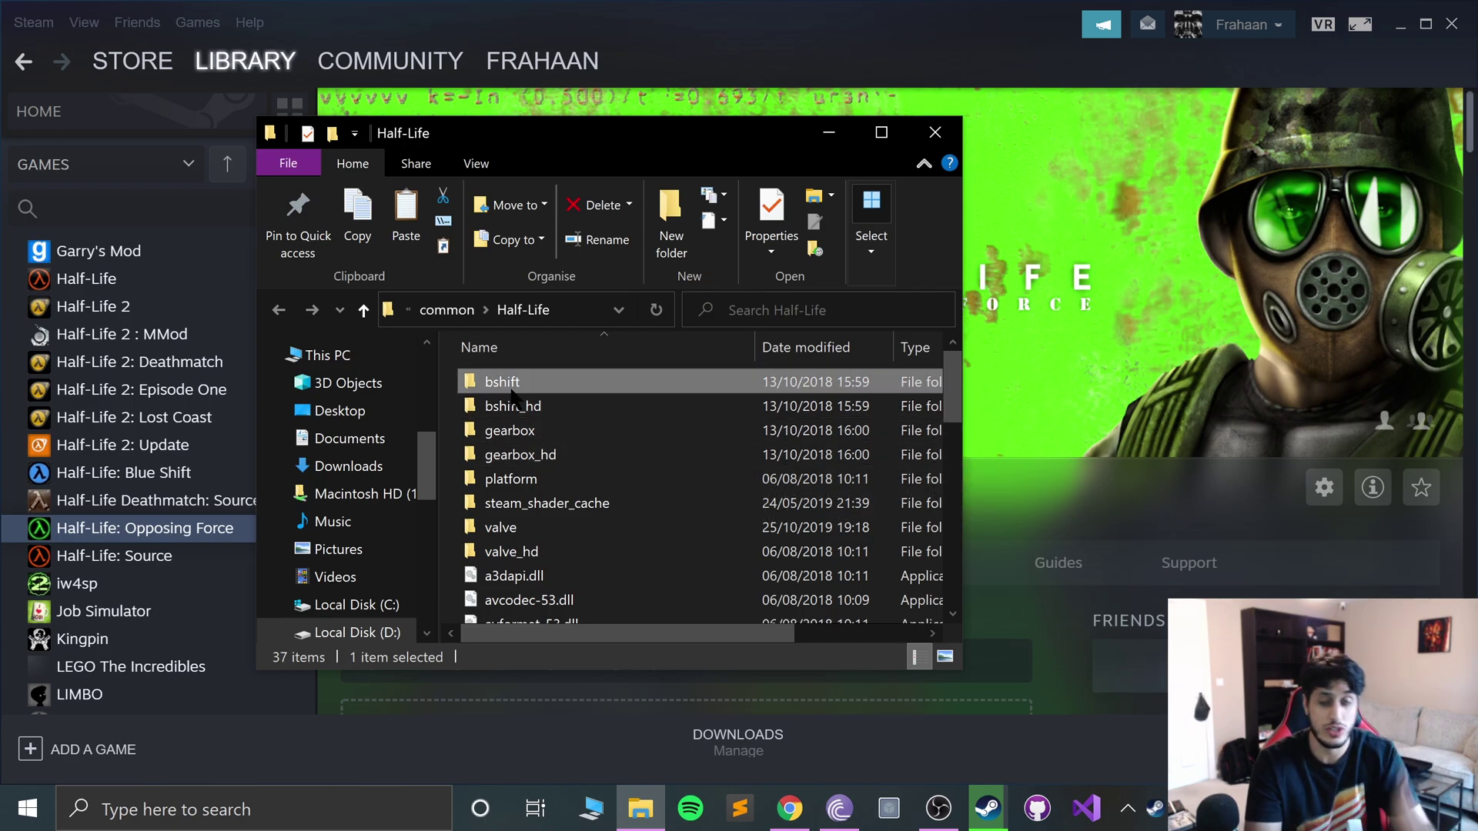
{"action": "key", "text": "Down"}
{"action": "key", "text": "Down"}
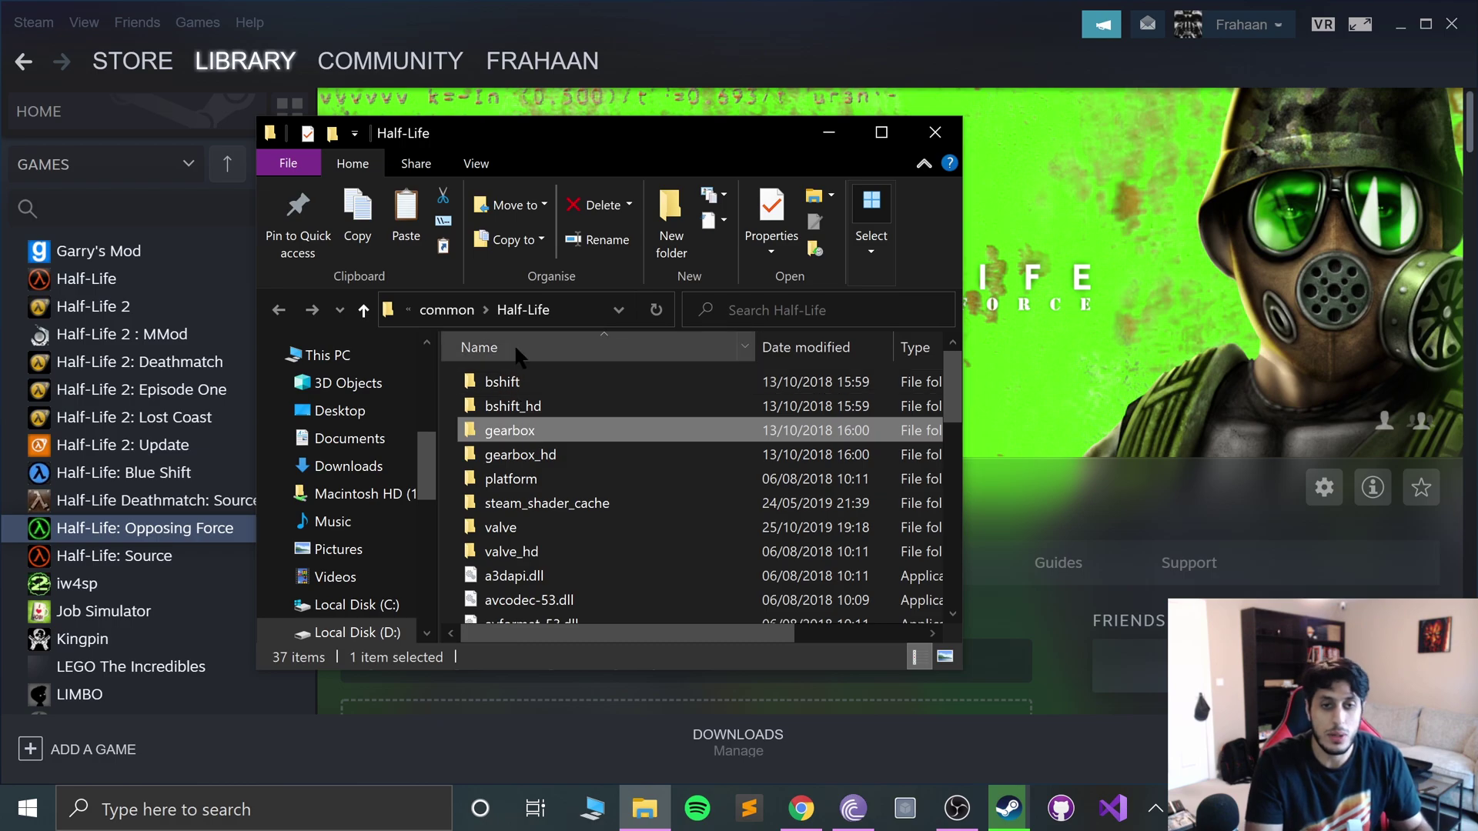
{"action": "left_click", "coordinate": [512, 385]}
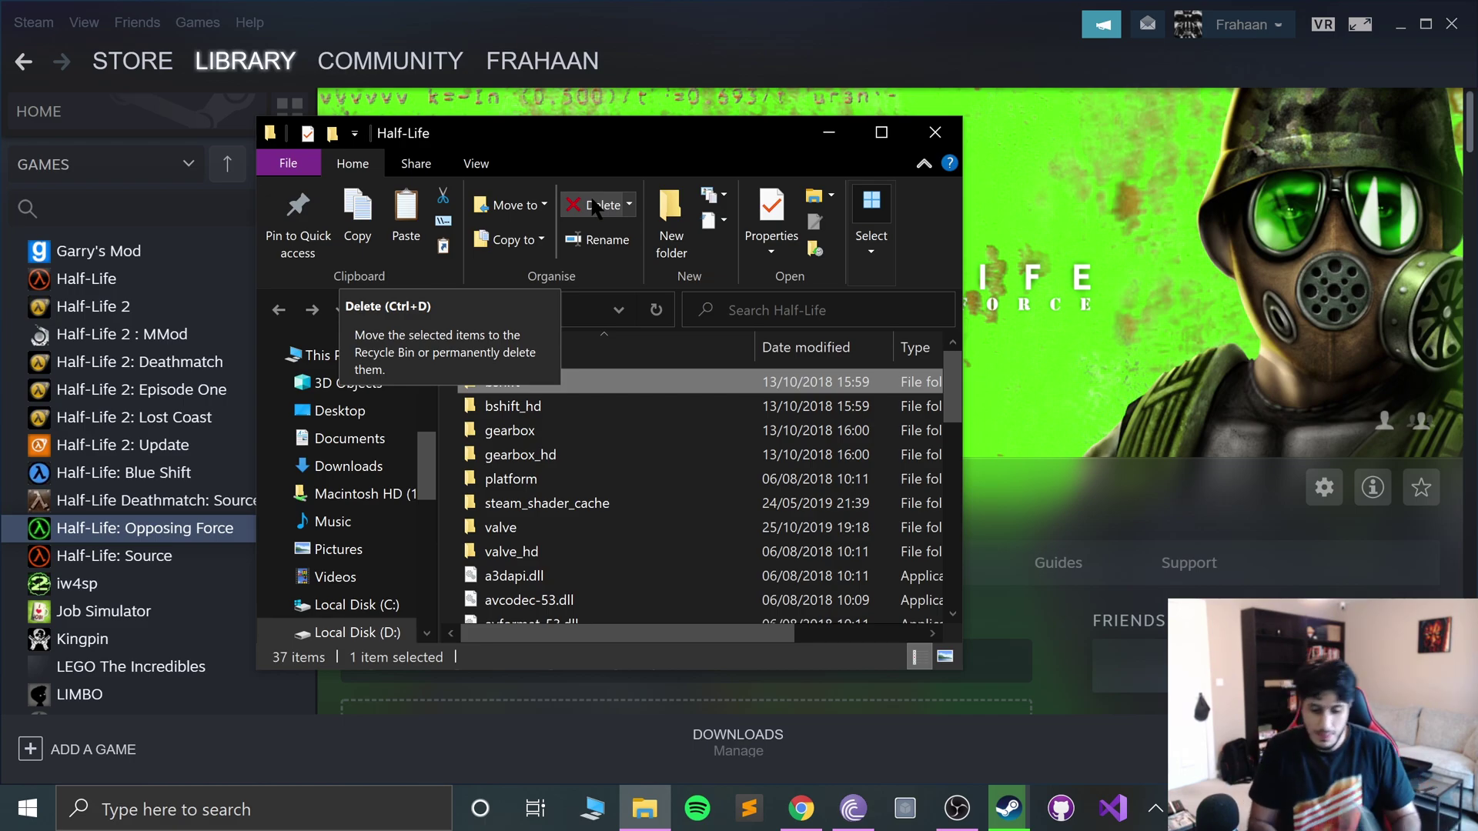
- Launch SideQuest from Start search ('sd') with the Quest 2 connected, then open This PC
{"action": "key", "text": "super"}
{"action": "type", "text": "sd"}
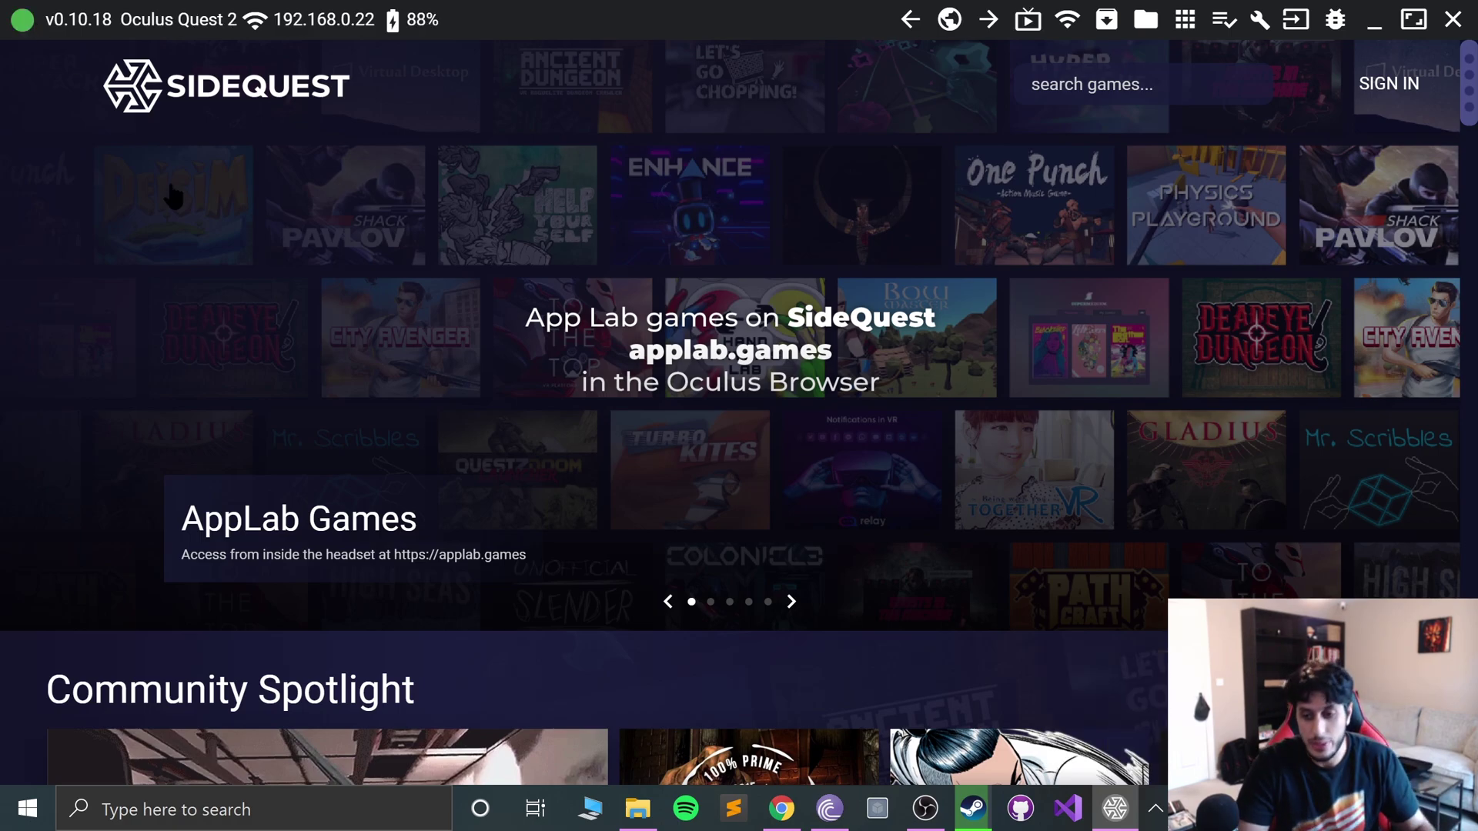
{"action": "left_click", "coordinate": [594, 812]}
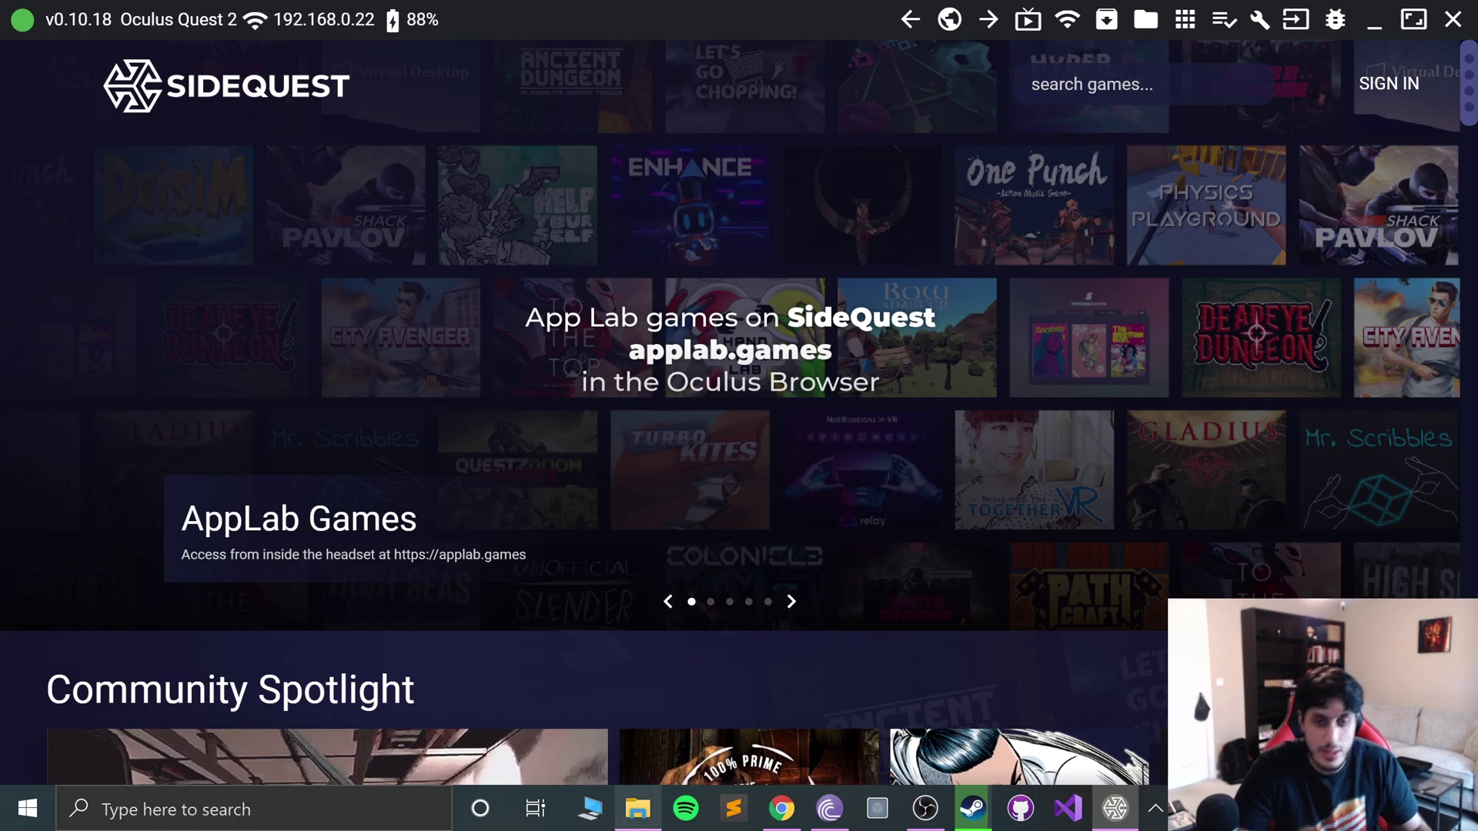
- Navigate to the Quest 2's Internal shared storage and open its xash folder
{"action": "left_click", "coordinate": [1374, 25]}
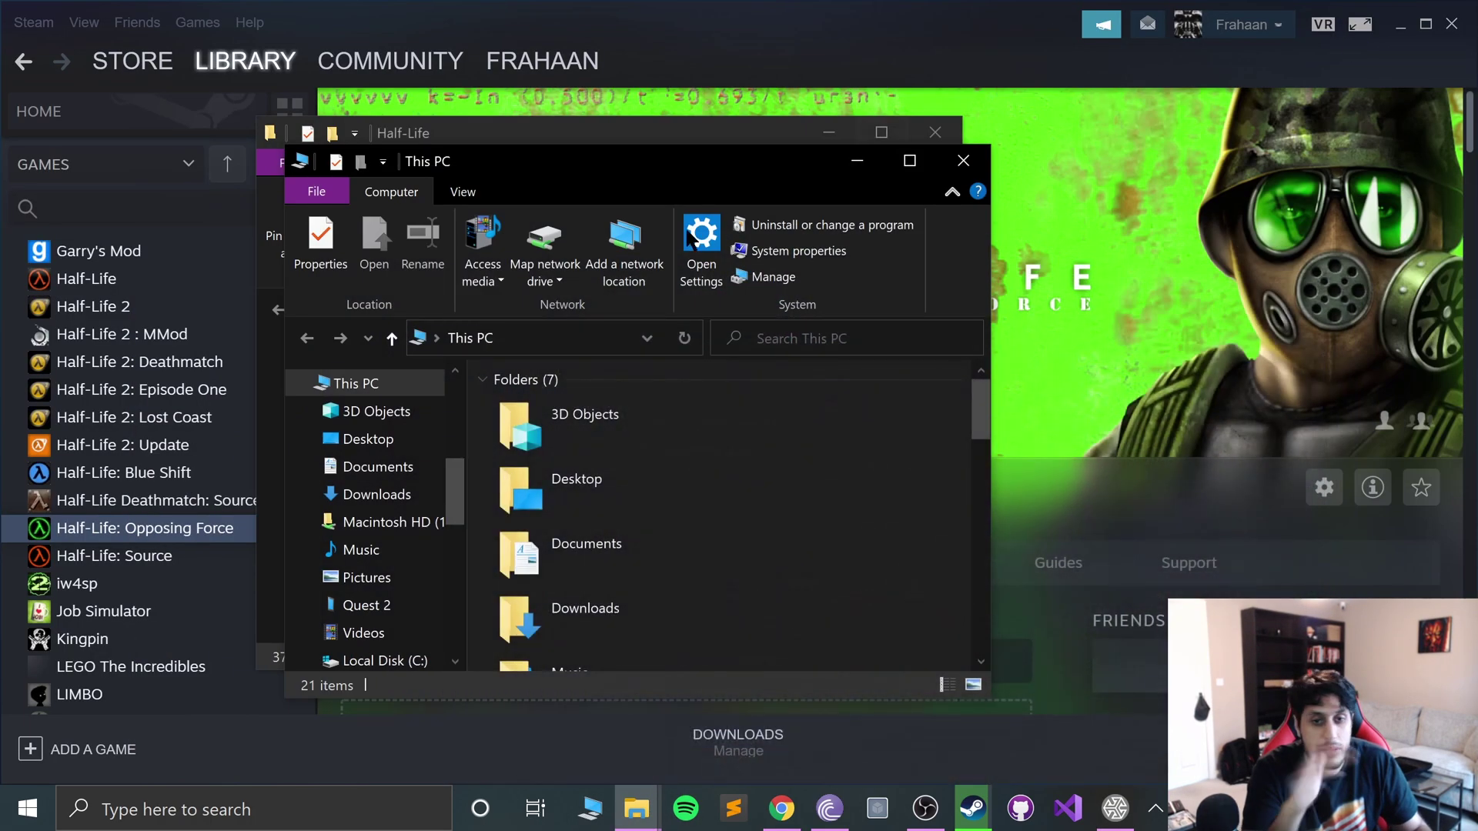
{"action": "left_click", "coordinate": [357, 603]}
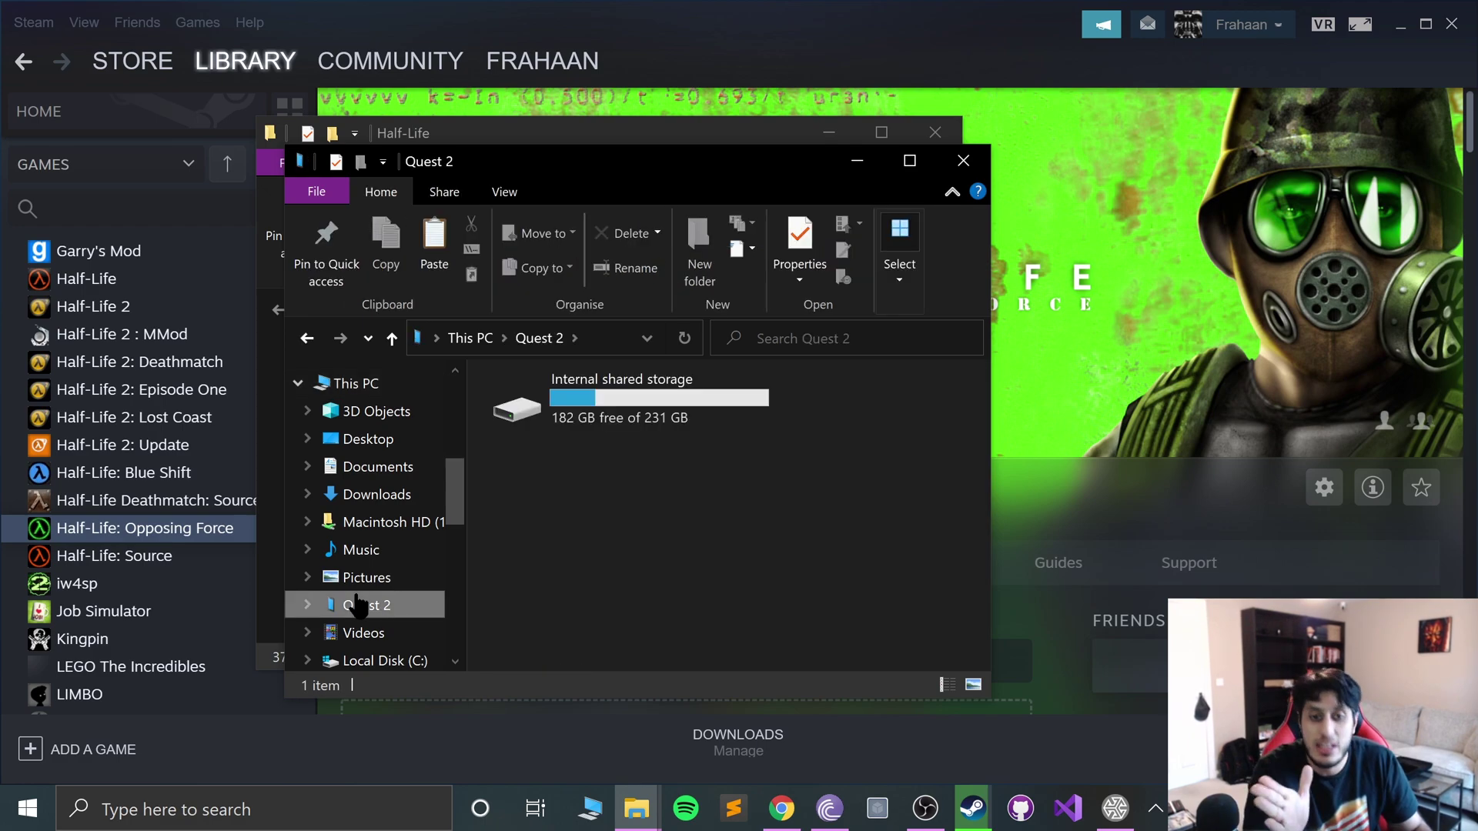
{"action": "double_click", "coordinate": [534, 400]}
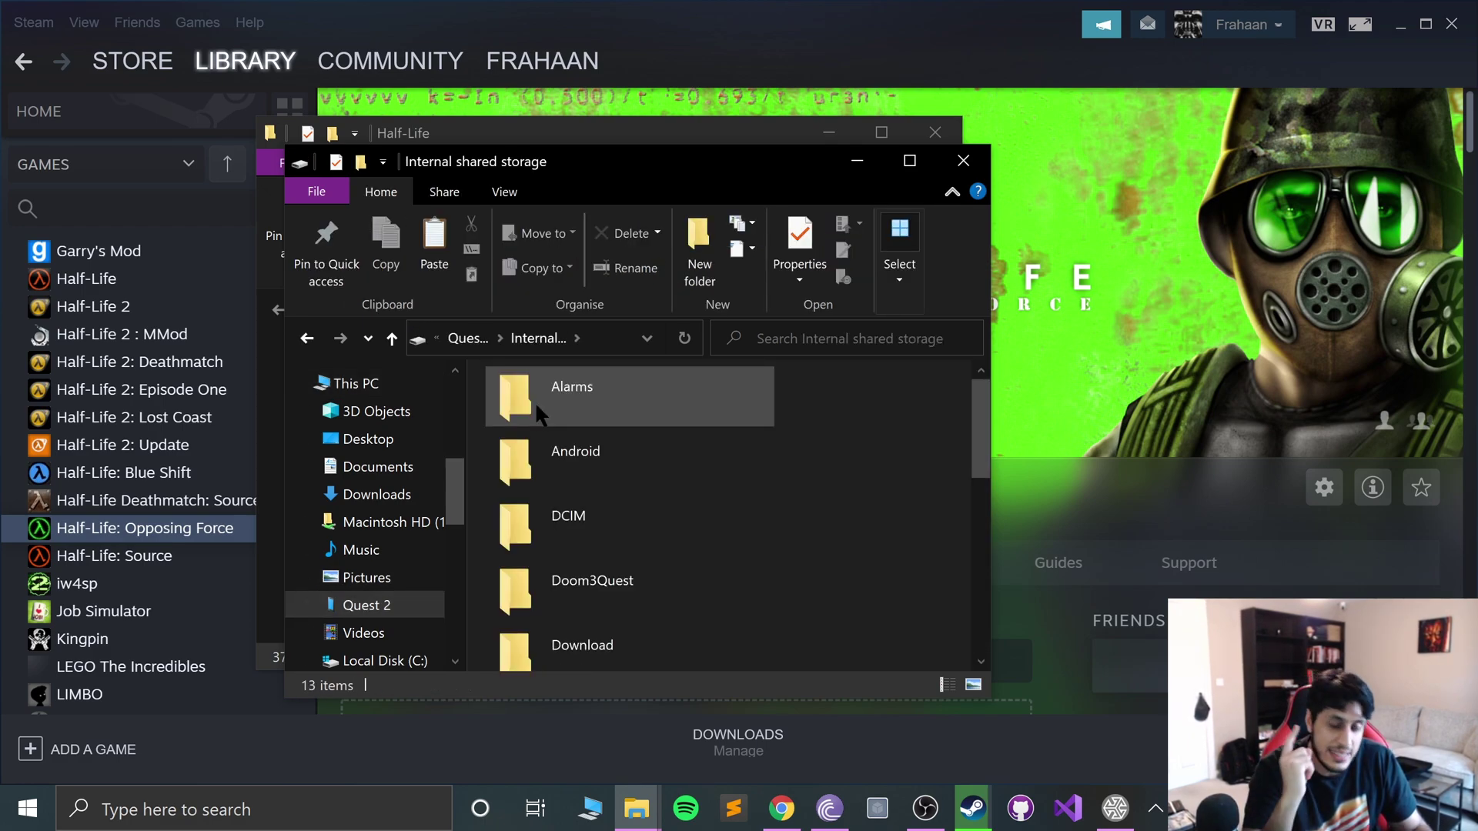
{"action": "scroll", "coordinate": [534, 401], "scroll_direction": "down", "scroll_amount": 5}
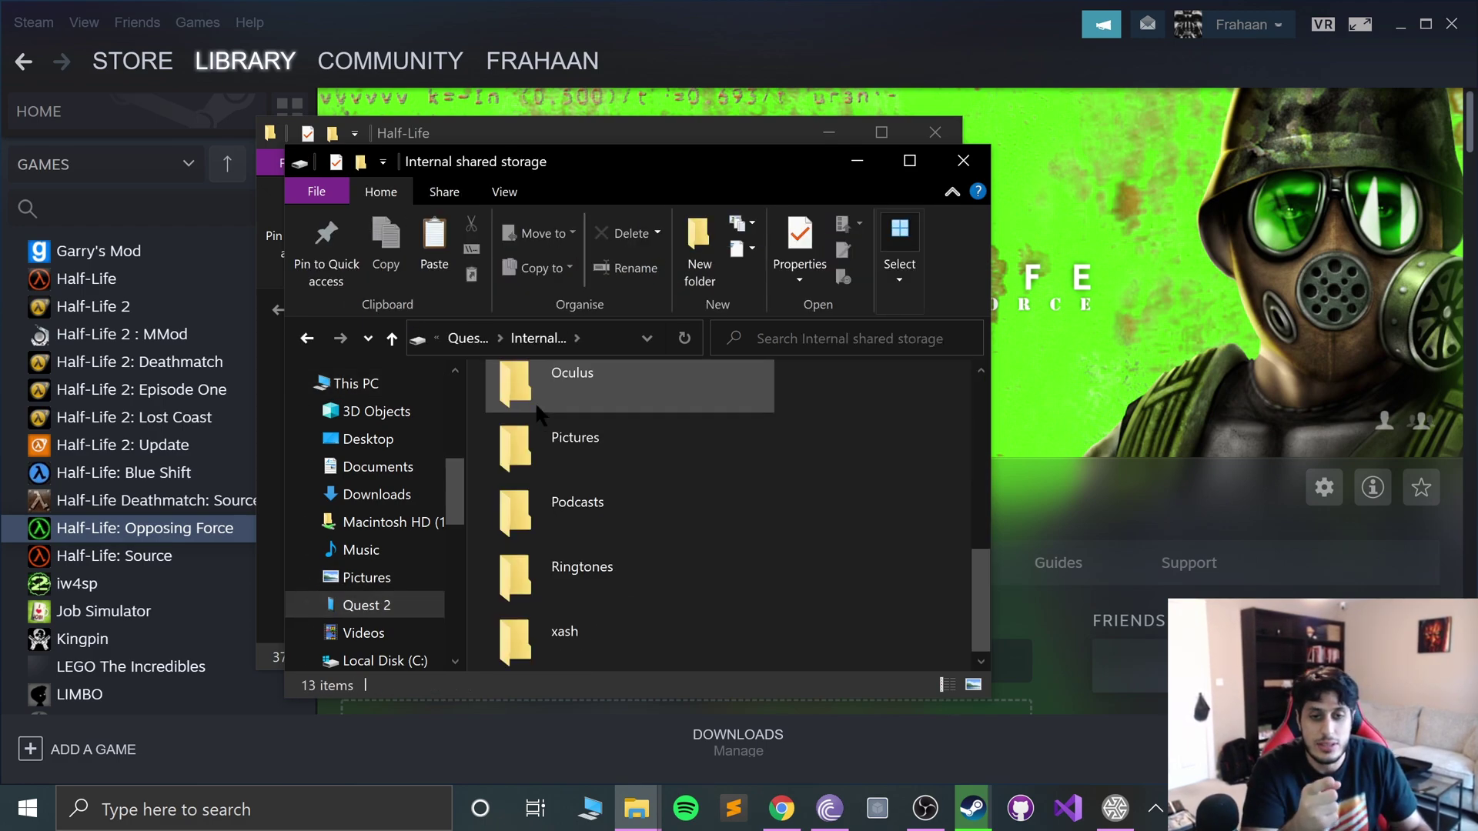
{"action": "double_click", "coordinate": [546, 639]}
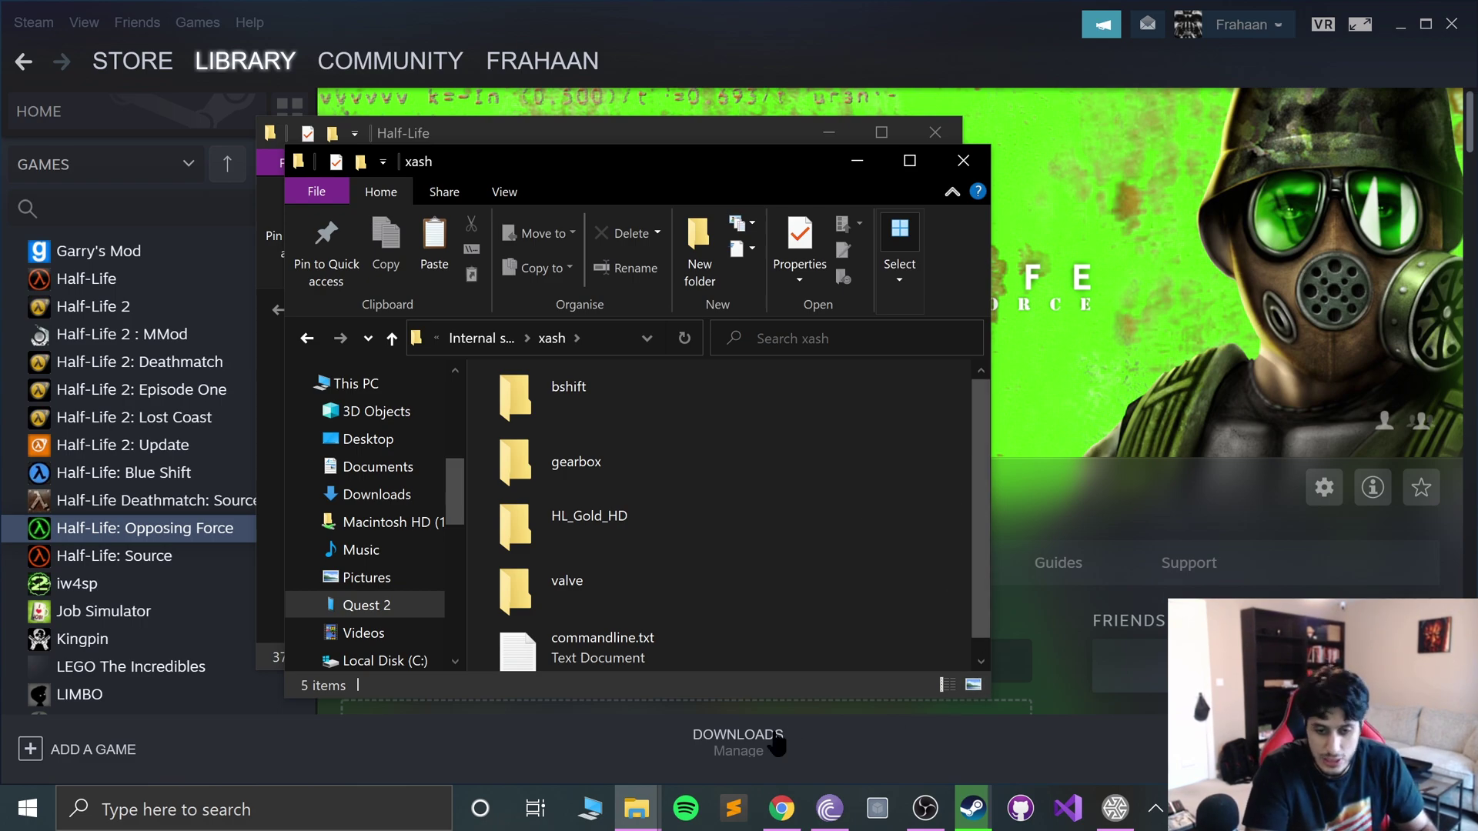
- Drag the bshift and gearbox folders from the Half-Life window into xash
{"action": "mouse_move", "coordinate": [640, 812]}
{"action": "left_click", "coordinate": [568, 741]}
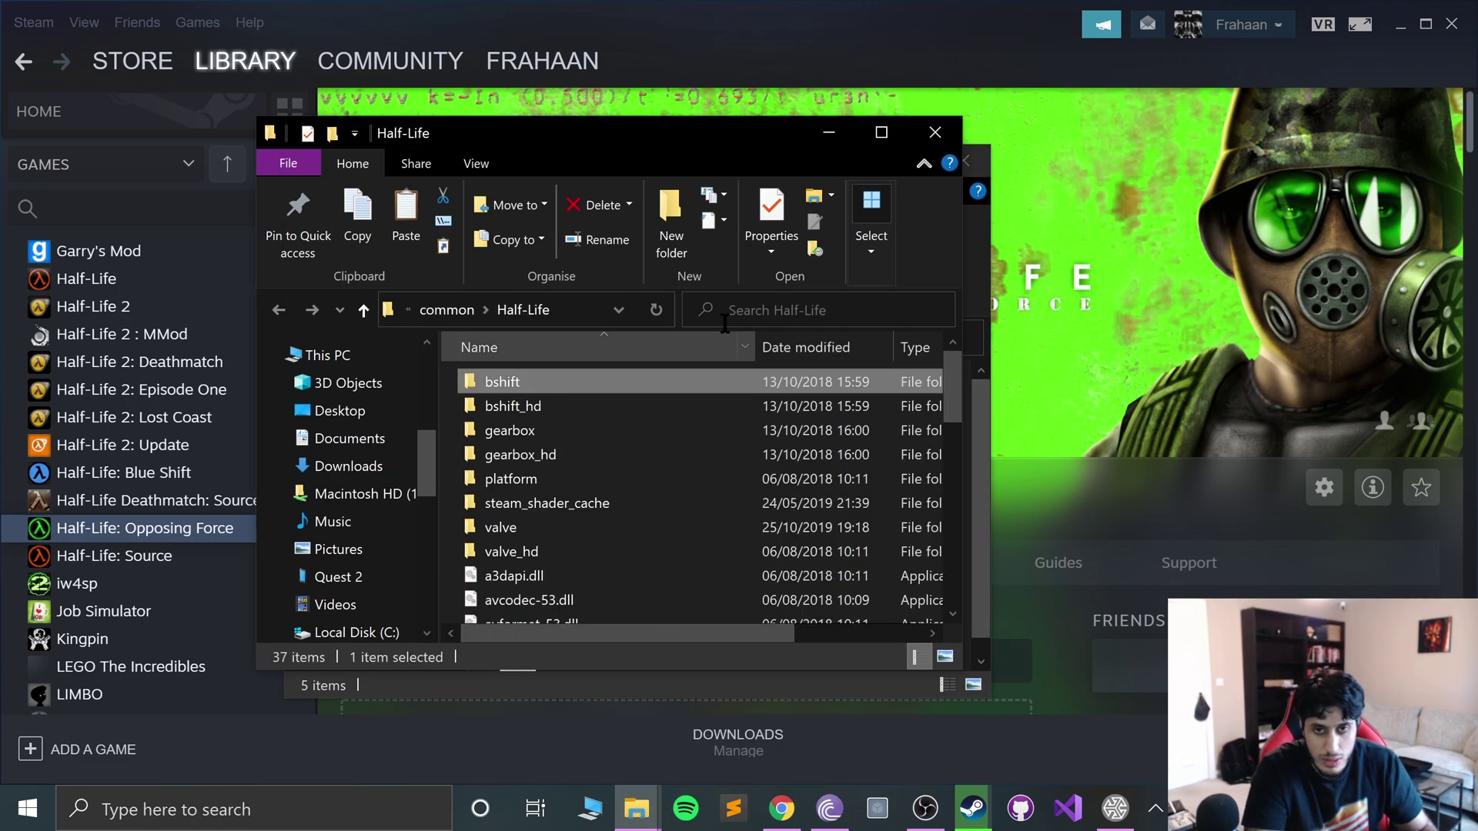
{"action": "left_click_drag", "start_coordinate": [616, 132], "coordinate": [1115, 155]}
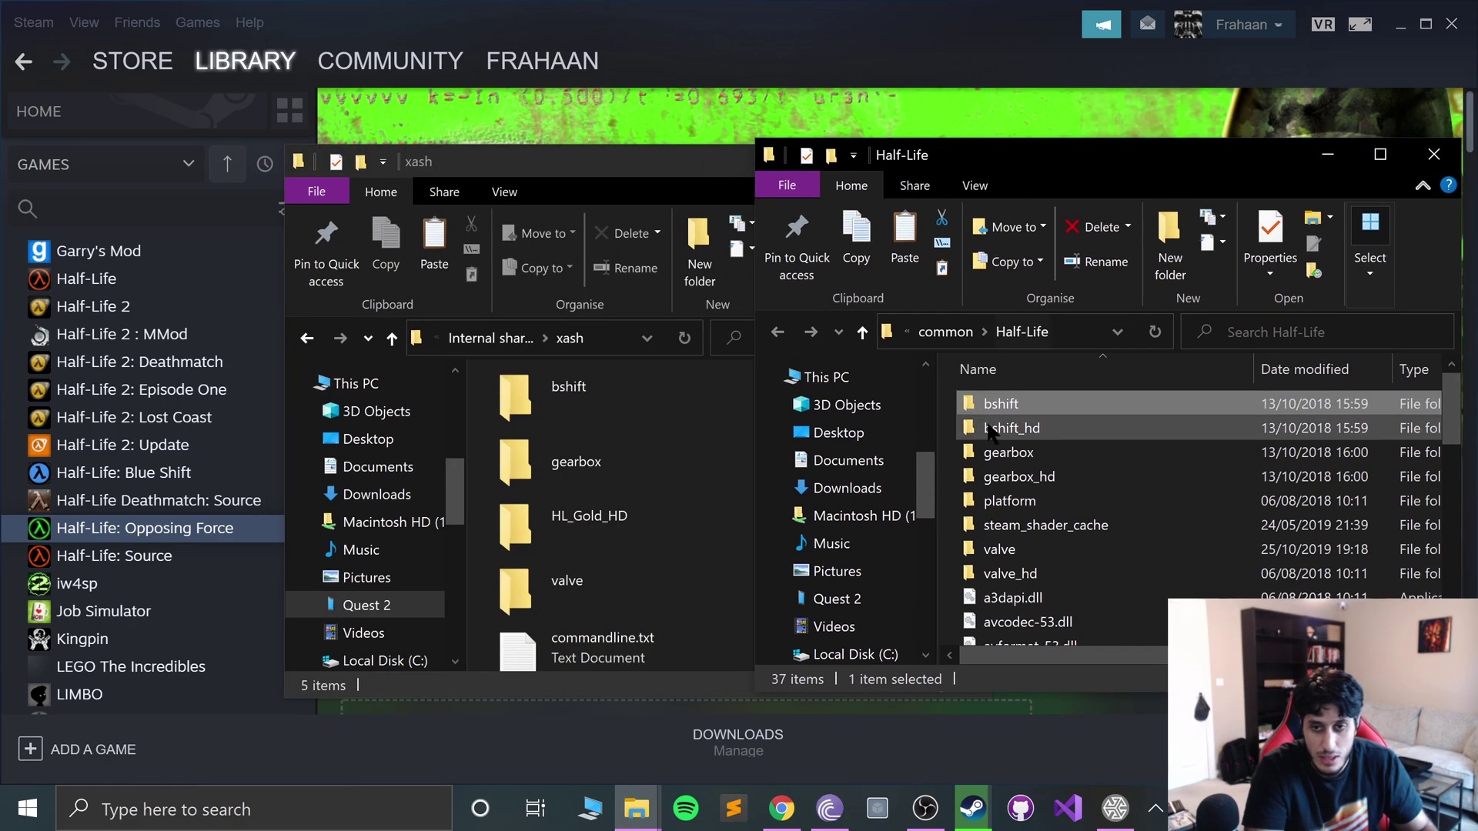
{"action": "mouse_move", "coordinate": [993, 407]}
{"action": "left_mouse_down"}
{"action": "mouse_move", "coordinate": [651, 435]}
{"action": "mouse_move", "coordinate": [1016, 389]}
{"action": "mouse_move", "coordinate": [981, 408]}
{"action": "left_mouse_up"}
{"action": "left_click_drag", "start_coordinate": [959, 458], "coordinate": [1068, 460]}
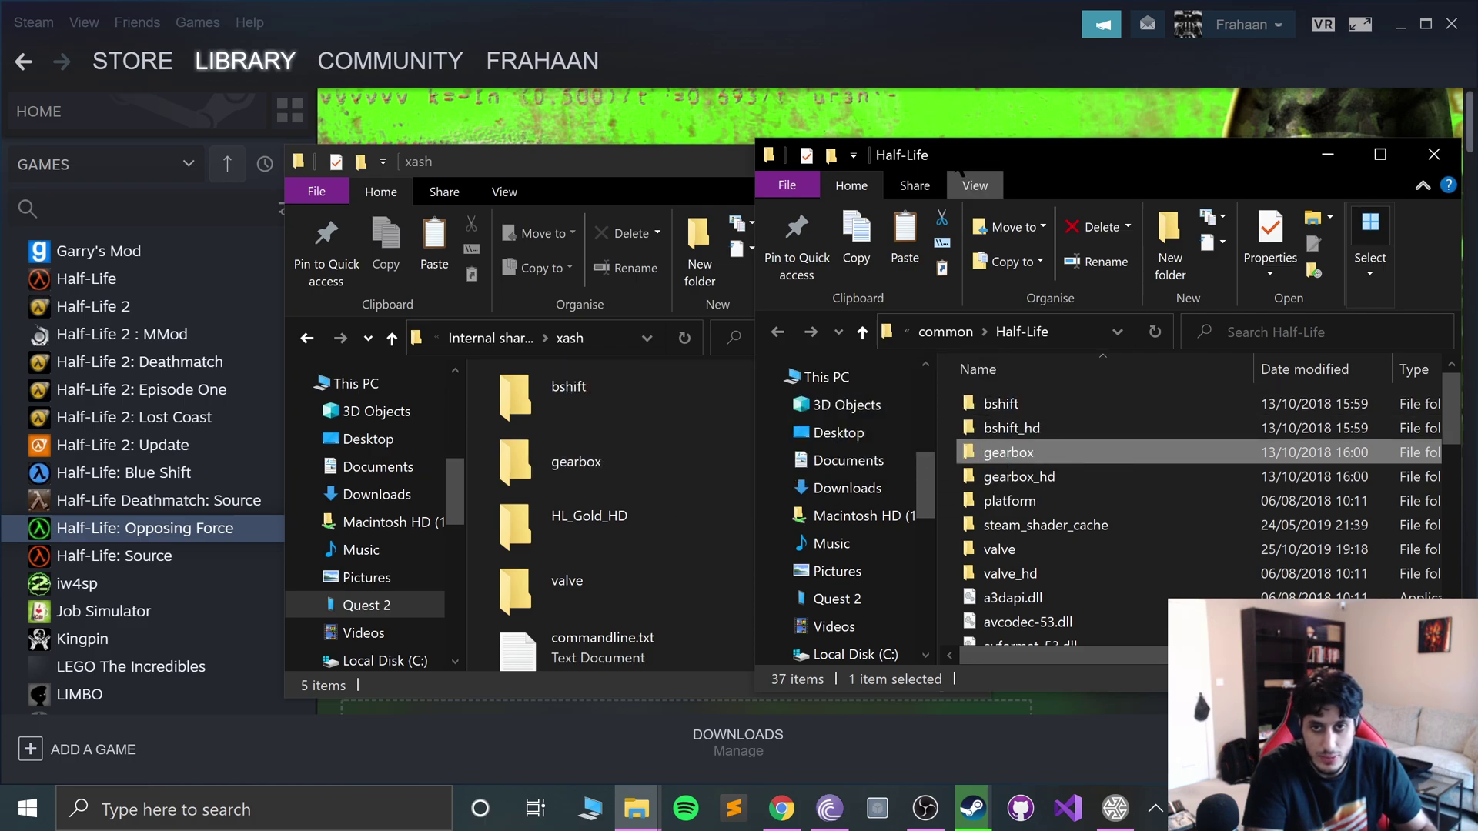
{"action": "left_click_drag", "start_coordinate": [953, 151], "coordinate": [1093, 151]}
{"action": "left_click_drag", "start_coordinate": [1139, 399], "coordinate": [1149, 439]}
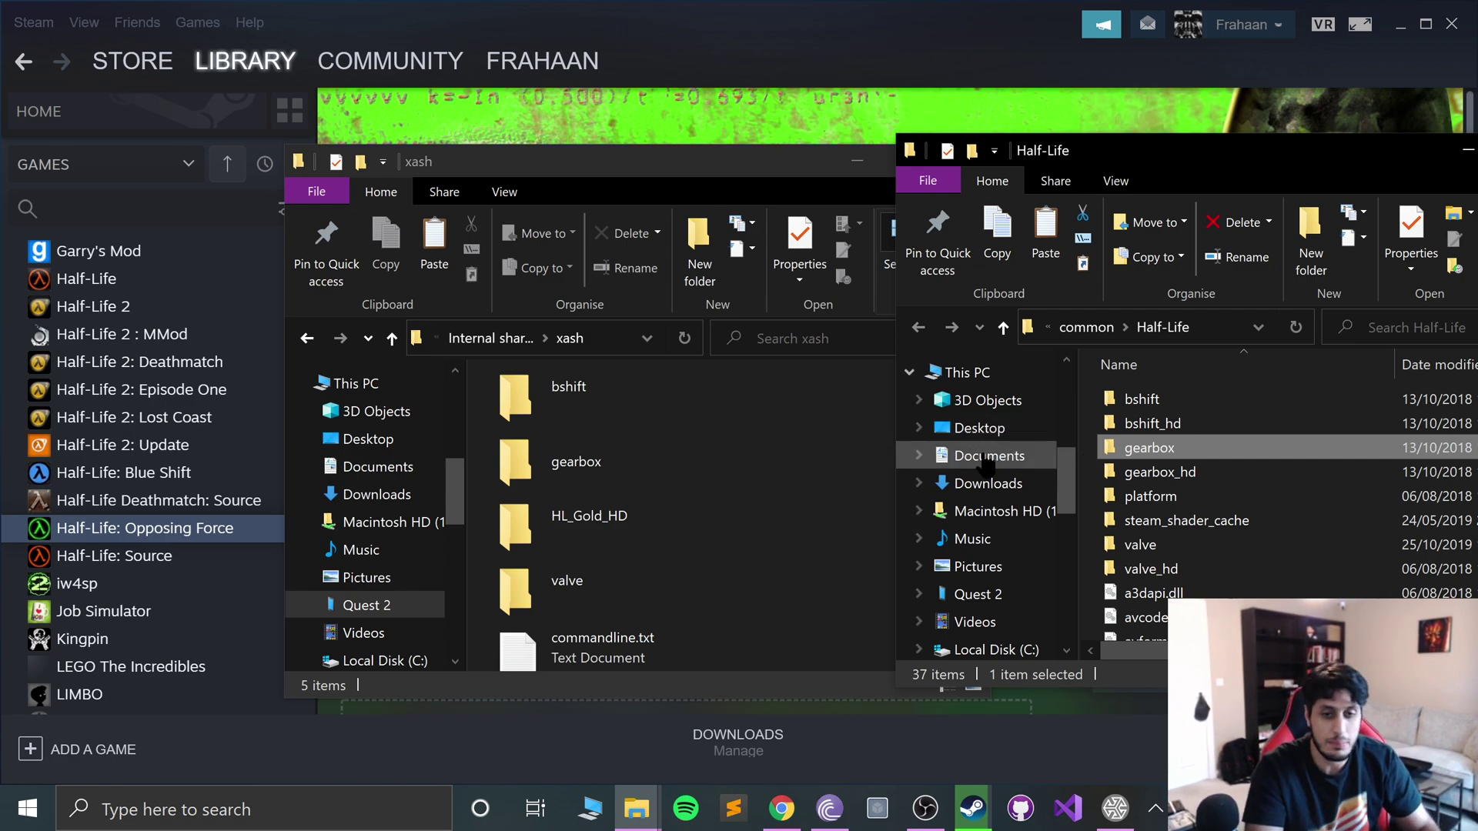
{"action": "left_click", "coordinate": [873, 501]}
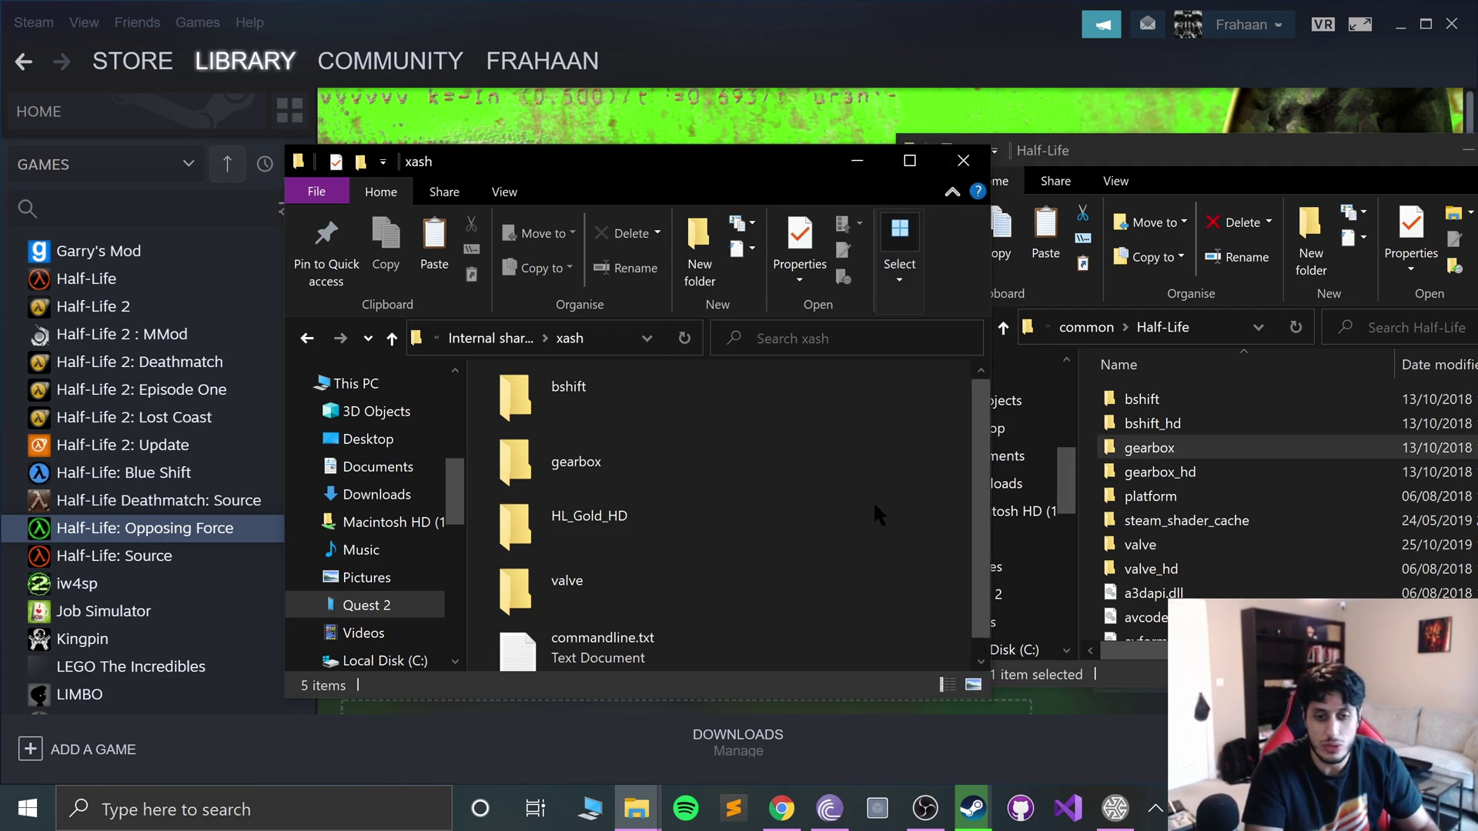
- Open commandline.txt in Notepad and highlight parts of its xash3d launch line, including -game HL_Gold_HD
{"action": "double_click", "coordinate": [664, 639]}
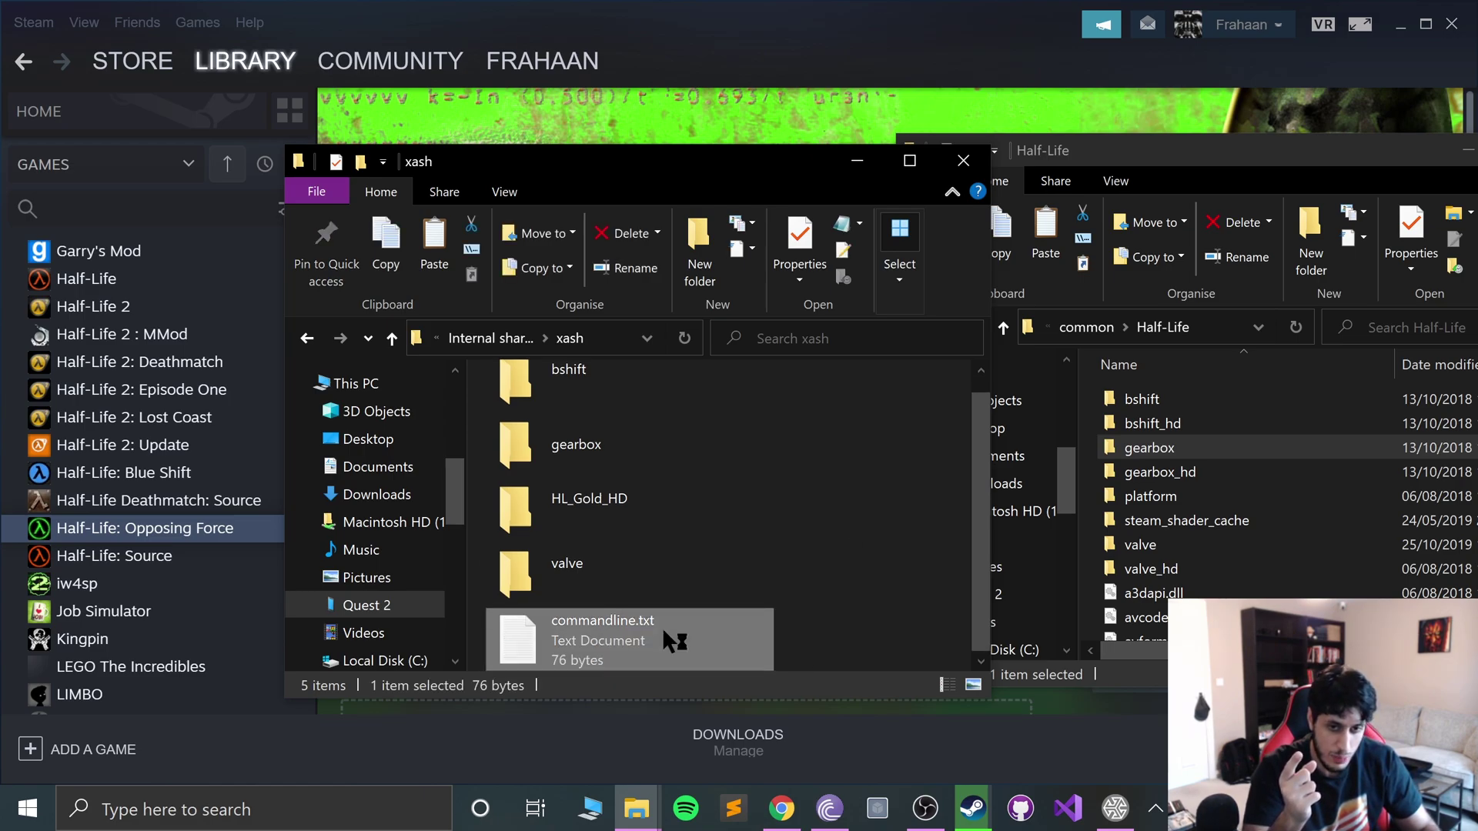
{"action": "left_click_drag", "start_coordinate": [700, 463], "coordinate": [448, 366]}
{"action": "key", "text": "ctrl+a"}
{"action": "left_click_drag", "start_coordinate": [999, 501], "coordinate": [231, 389]}
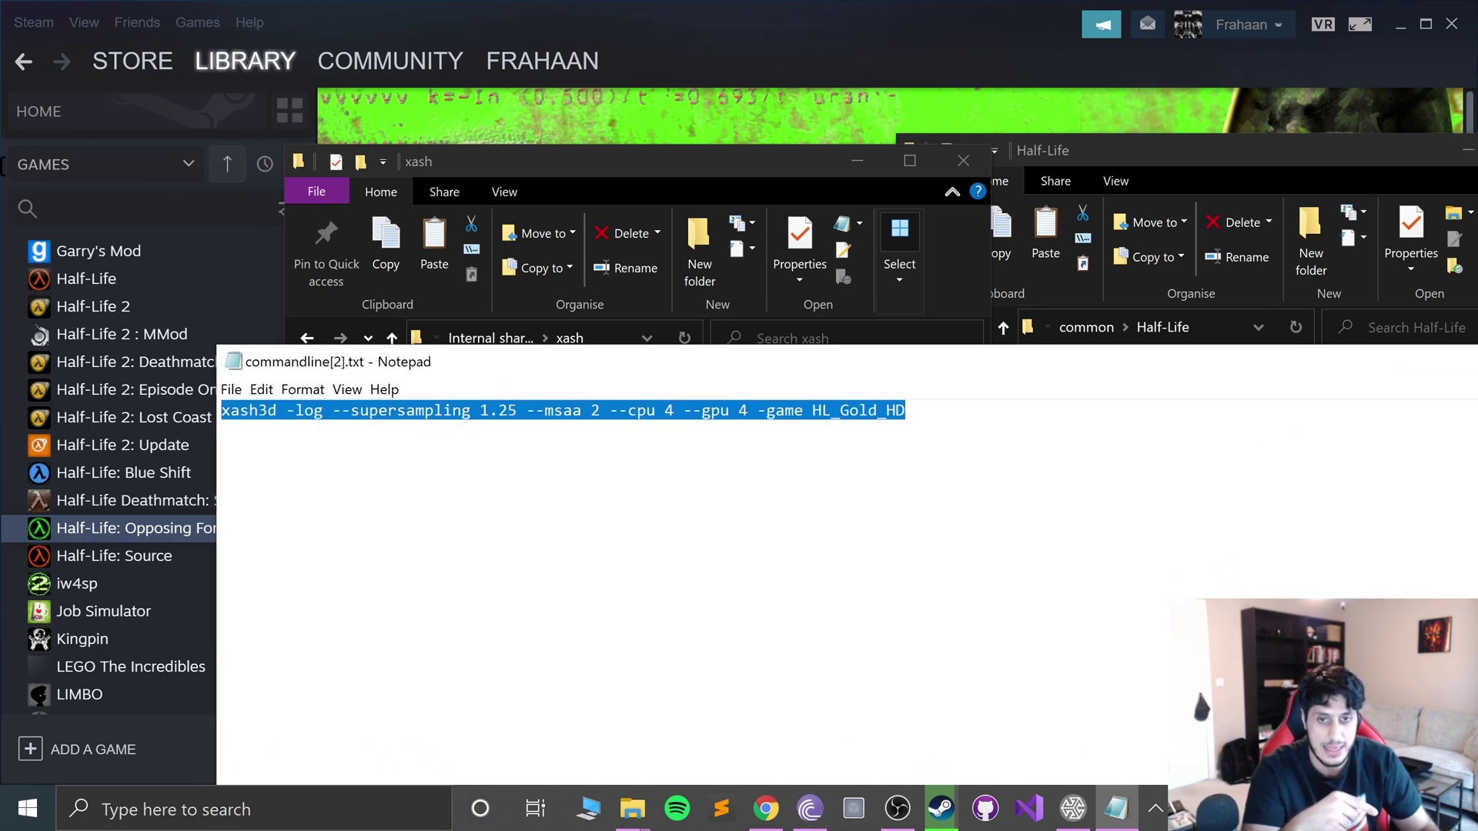
{"action": "left_click", "coordinate": [547, 462]}
{"action": "left_click_drag", "start_coordinate": [940, 452], "coordinate": [71, 354]}
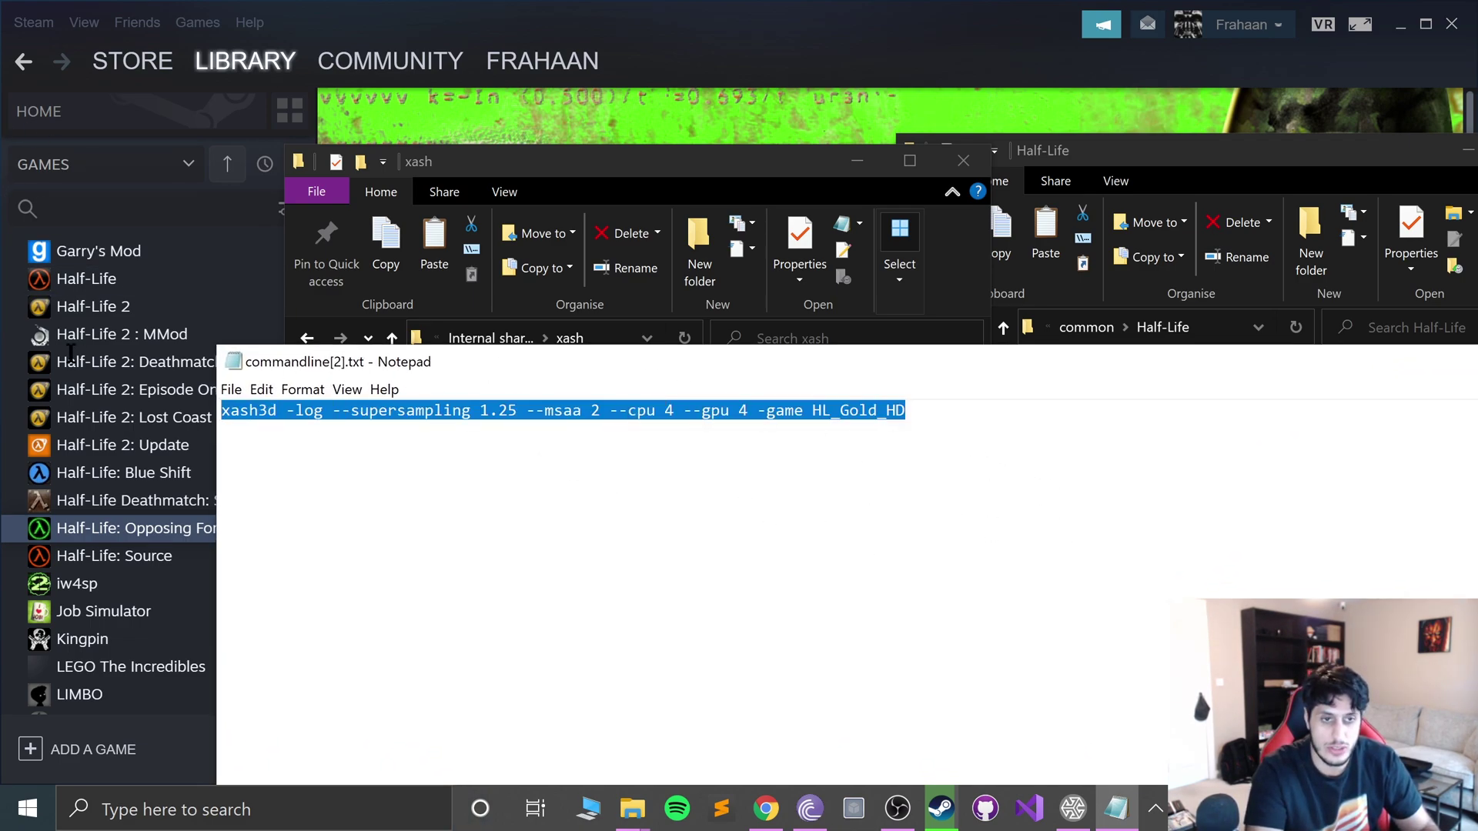
{"action": "left_click", "coordinate": [372, 457]}
{"action": "left_click_drag", "start_coordinate": [908, 415], "coordinate": [765, 403]}
{"action": "left_click_drag", "start_coordinate": [360, 428], "coordinate": [240, 412]}
{"action": "left_click", "coordinate": [248, 412]}
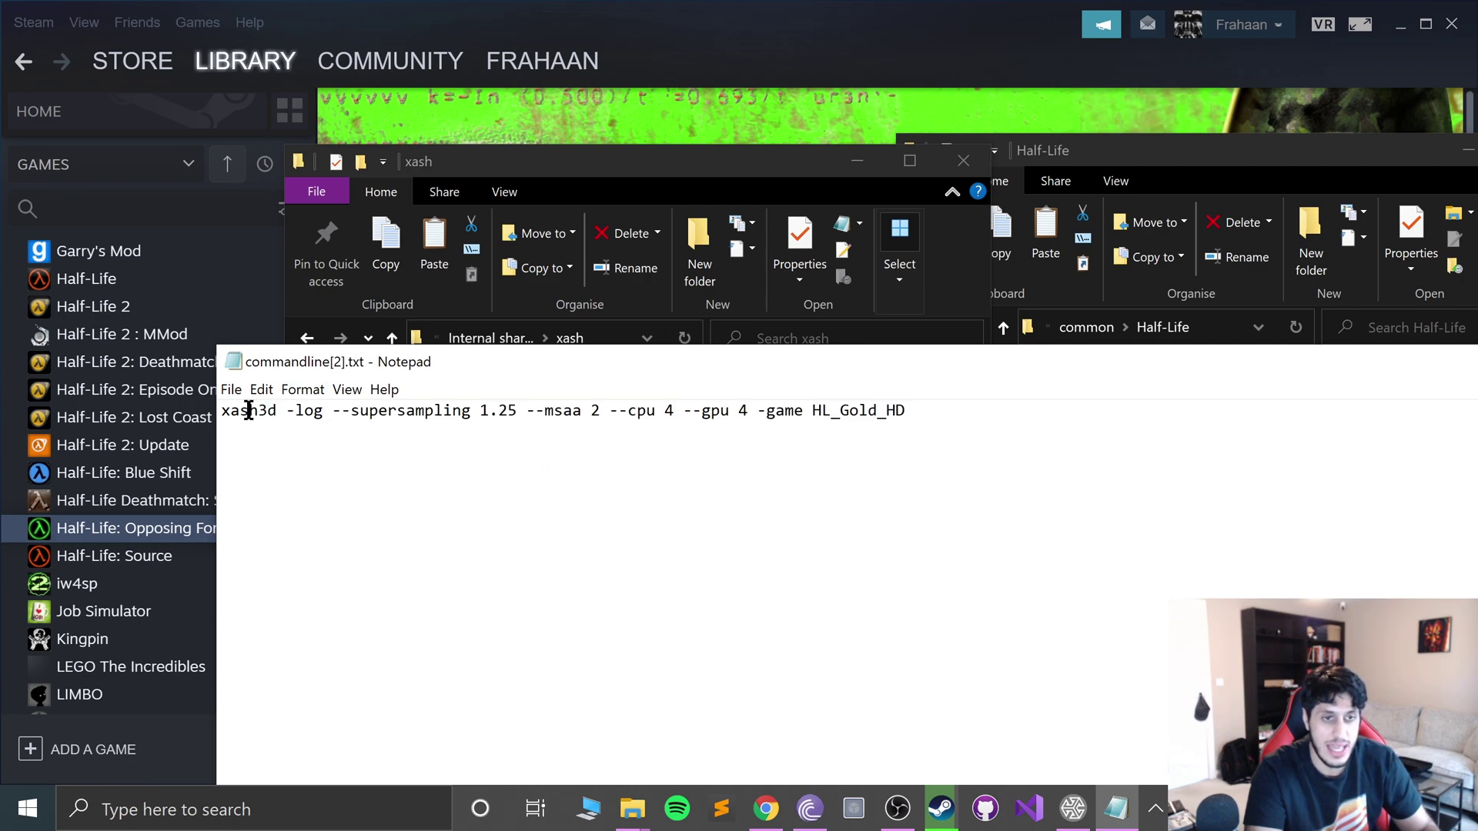
- Zoom Notepad in and reposition it so the whole launch line fits on screen
{"action": "scroll", "coordinate": [319, 429], "scroll_direction": "up", "scroll_amount": 1}
{"action": "scroll", "coordinate": [319, 429], "scroll_direction": "up", "scroll_amount": 6}
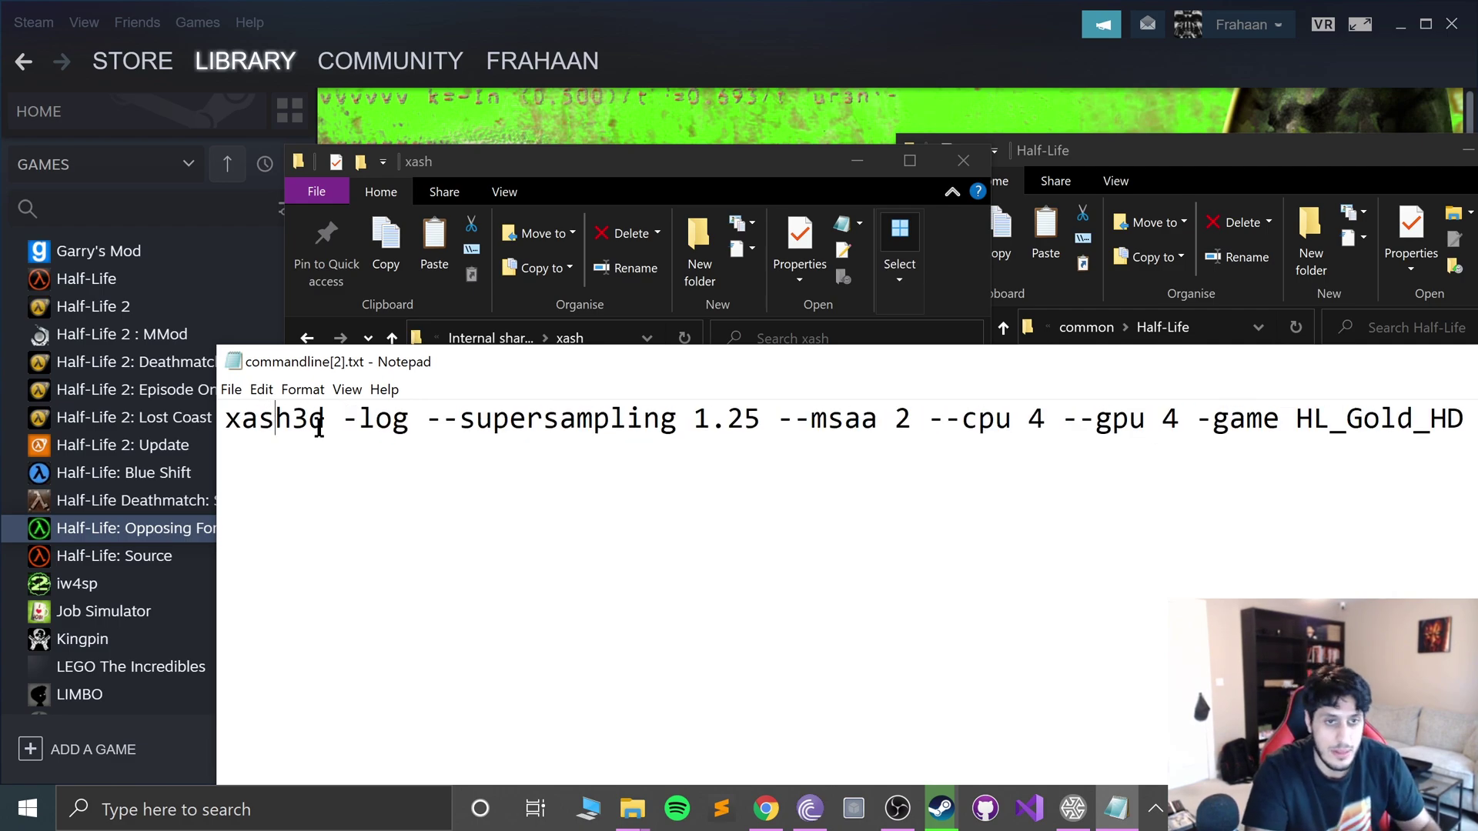
{"action": "left_click_drag", "start_coordinate": [308, 368], "coordinate": [221, 307]}
{"action": "left_click", "coordinate": [178, 446]}
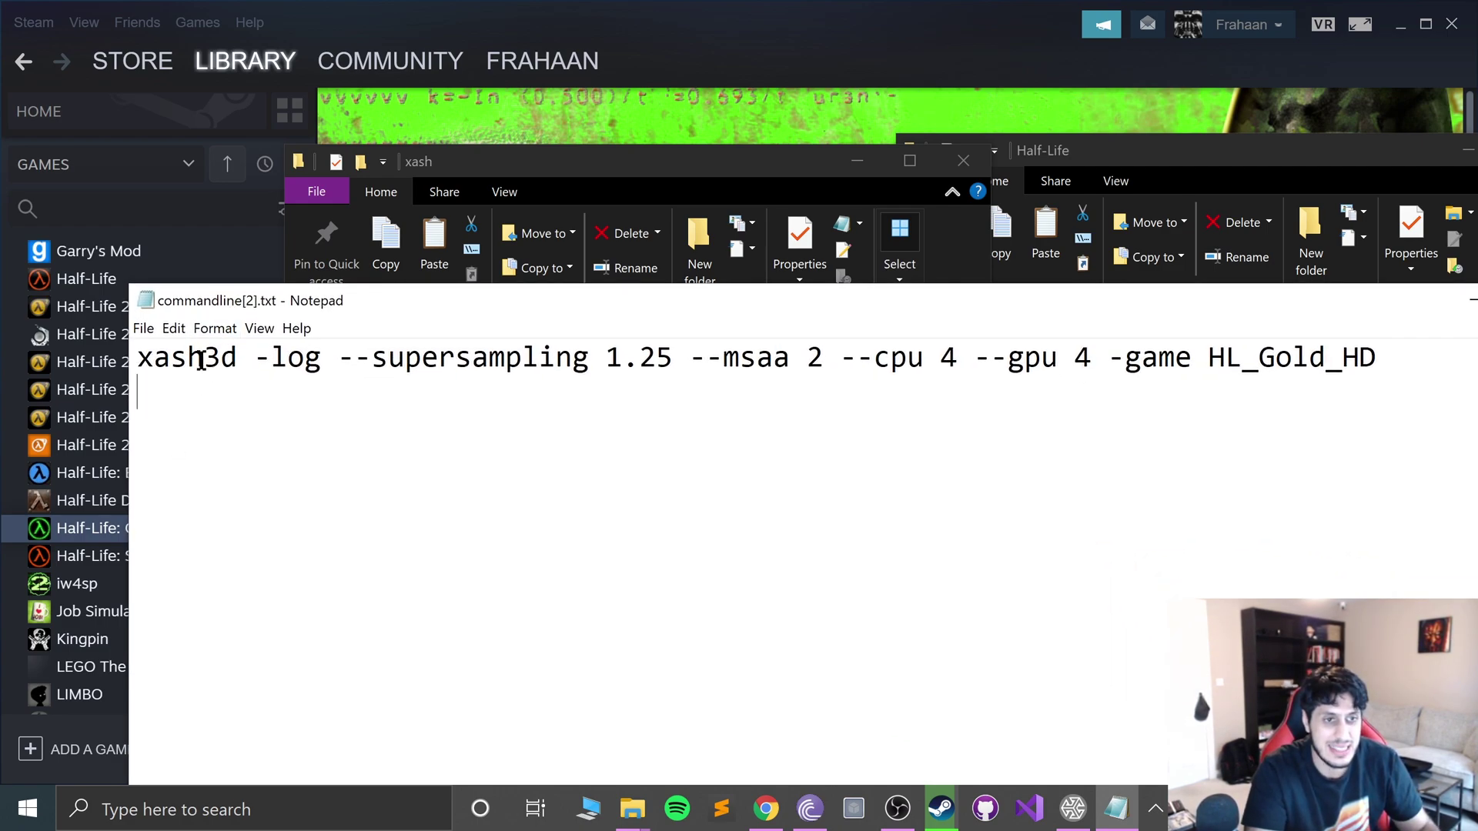
{"action": "left_click", "coordinate": [242, 364]}
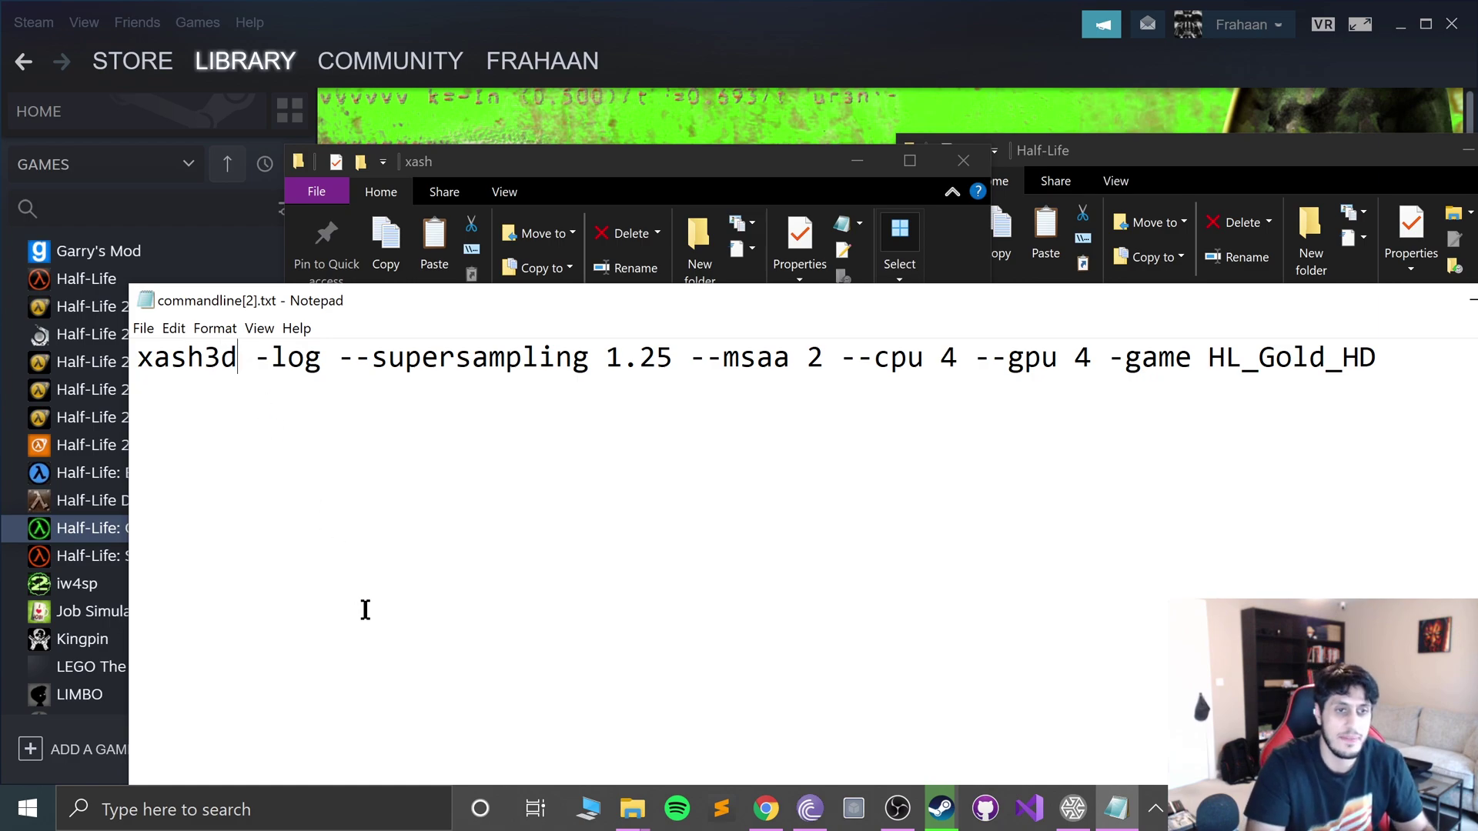
- Step through the arguments: -log, --supersampling 1.25, --msaa 2, --cpu 4, --gpu 4, -game
{"action": "key", "text": "Right"}
{"action": "key", "text": "Right"}
{"action": "key", "text": "Right"}
{"action": "key", "text": "Right"}
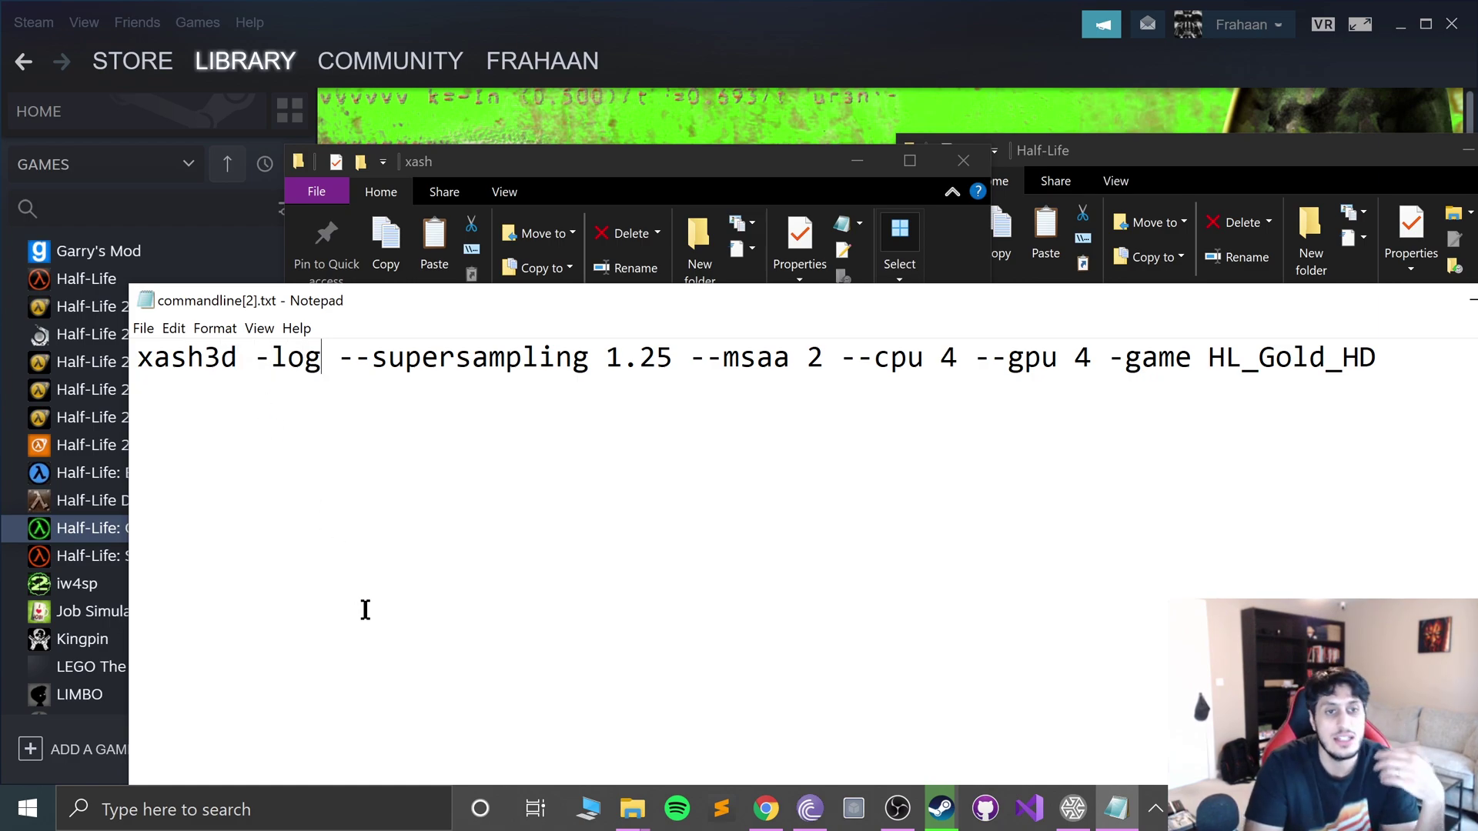
{"action": "key", "text": "Right"}
{"action": "key", "text": "Right"}
{"action": "key", "text": "Right"}
{"action": "key", "text": "Right"}
{"action": "key", "text": "Right"}
{"action": "key", "text": "Right"}
{"action": "key", "text": "Right"}
{"action": "key", "text": "Right"}
{"action": "key", "text": "Right"}
{"action": "key", "text": "Right"}
{"action": "key", "text": "Right"}
{"action": "key", "text": "Right"}
{"action": "key", "text": "Right"}
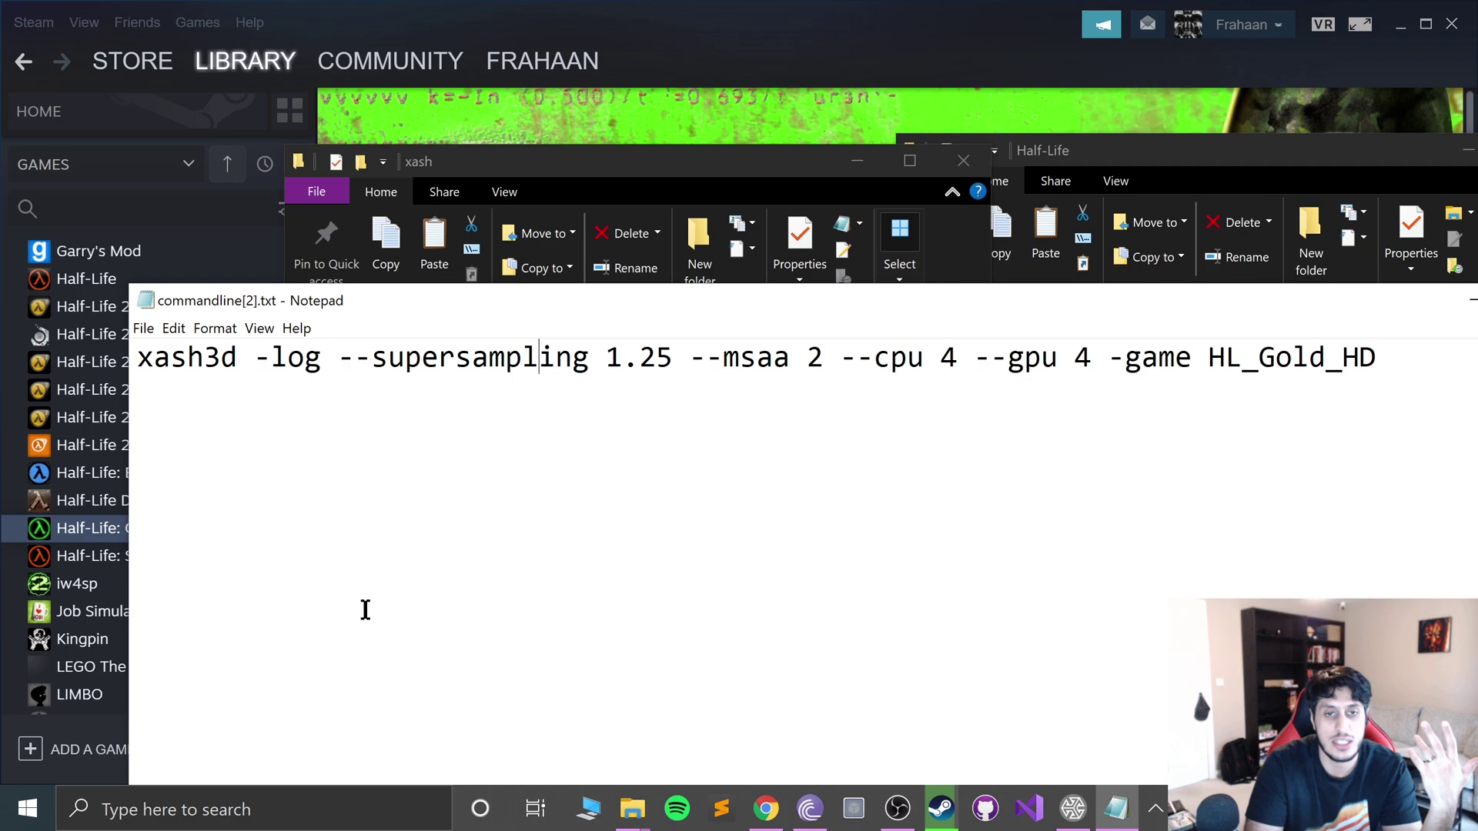
{"action": "key", "text": "Right"}
{"action": "key", "text": "Right"}
{"action": "key", "text": "Right"}
{"action": "key", "text": "Right"}
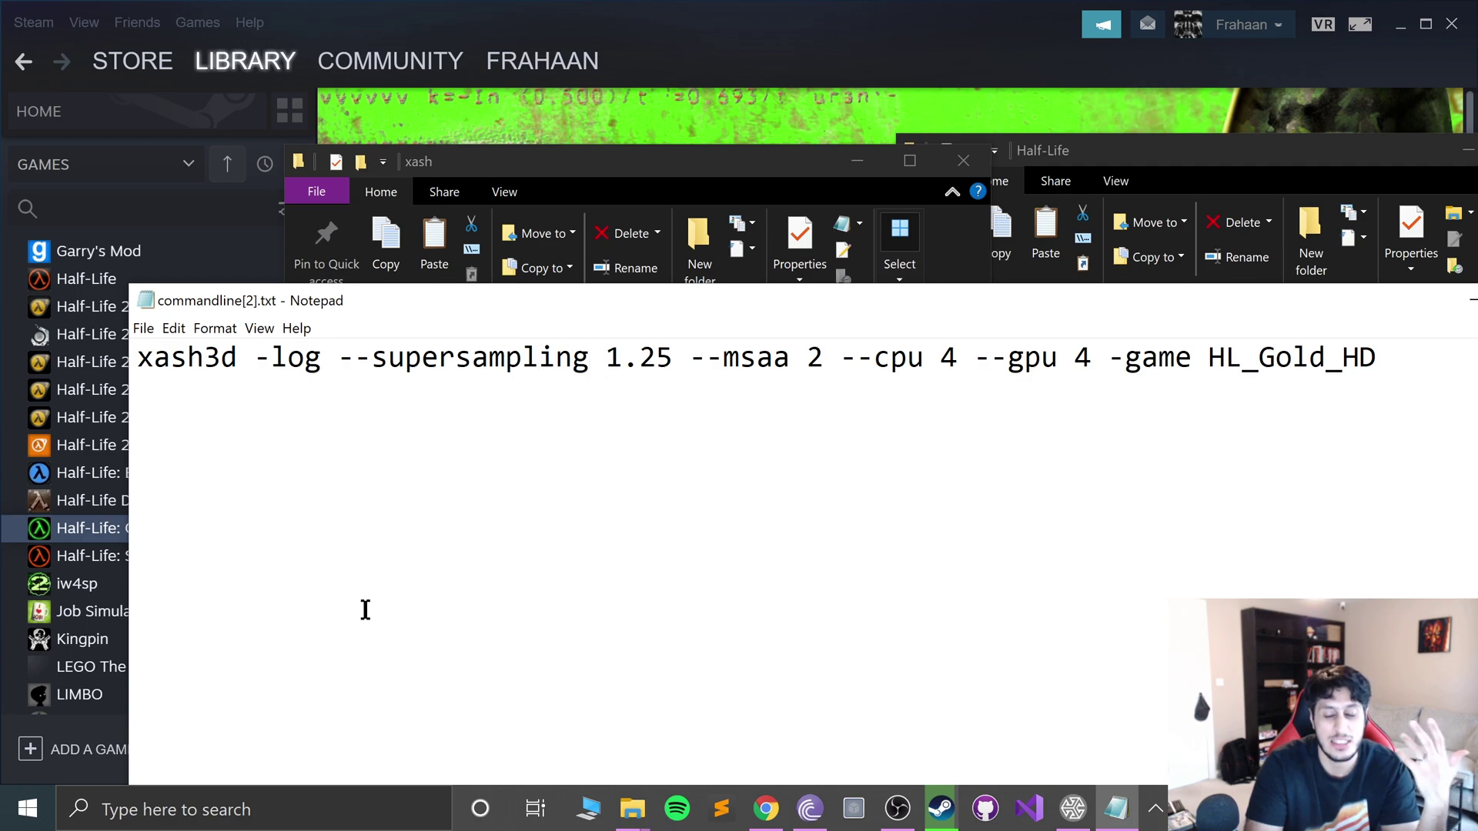
{"action": "key", "text": "Right"}
{"action": "key", "text": "Right"}
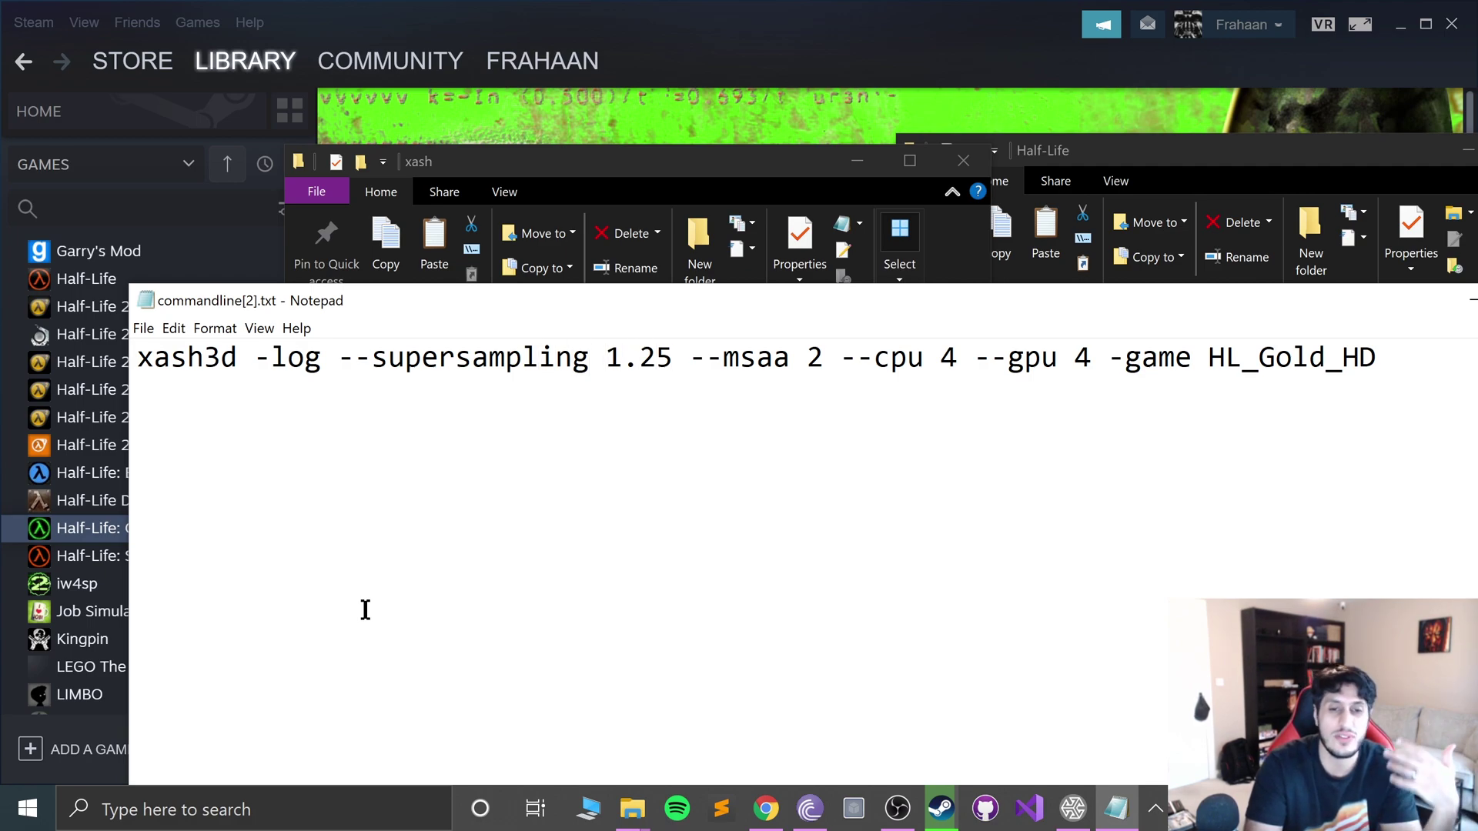
{"action": "key", "text": "Right"}
{"action": "key", "text": "Right"}
{"action": "key", "text": "Right"}
{"action": "key", "text": "Right"}
{"action": "key", "text": "Right"}
{"action": "key", "text": "Right"}
{"action": "key", "text": "Right"}
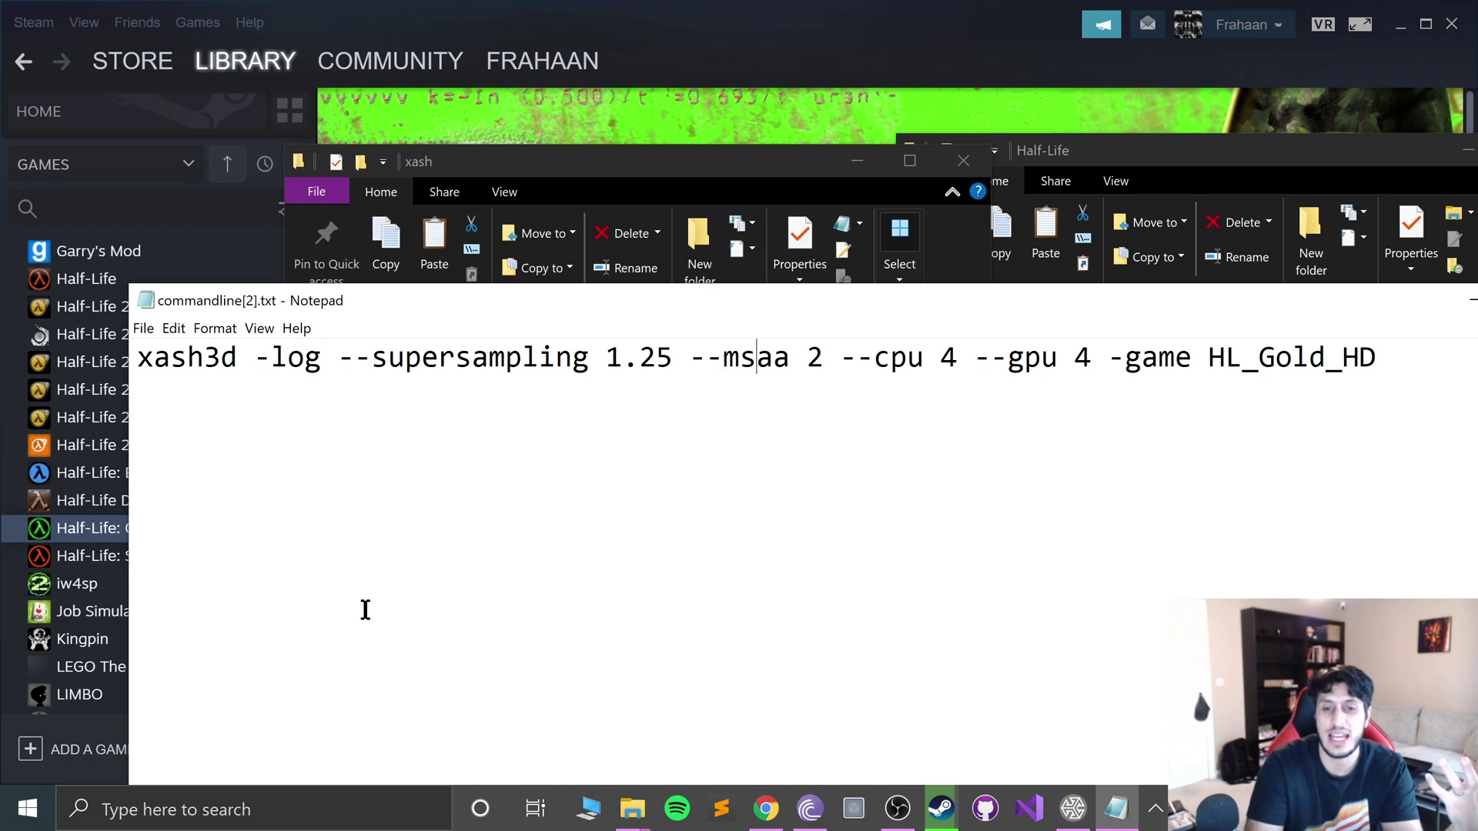
{"action": "key", "text": "Right"}
{"action": "key", "text": "Right"}
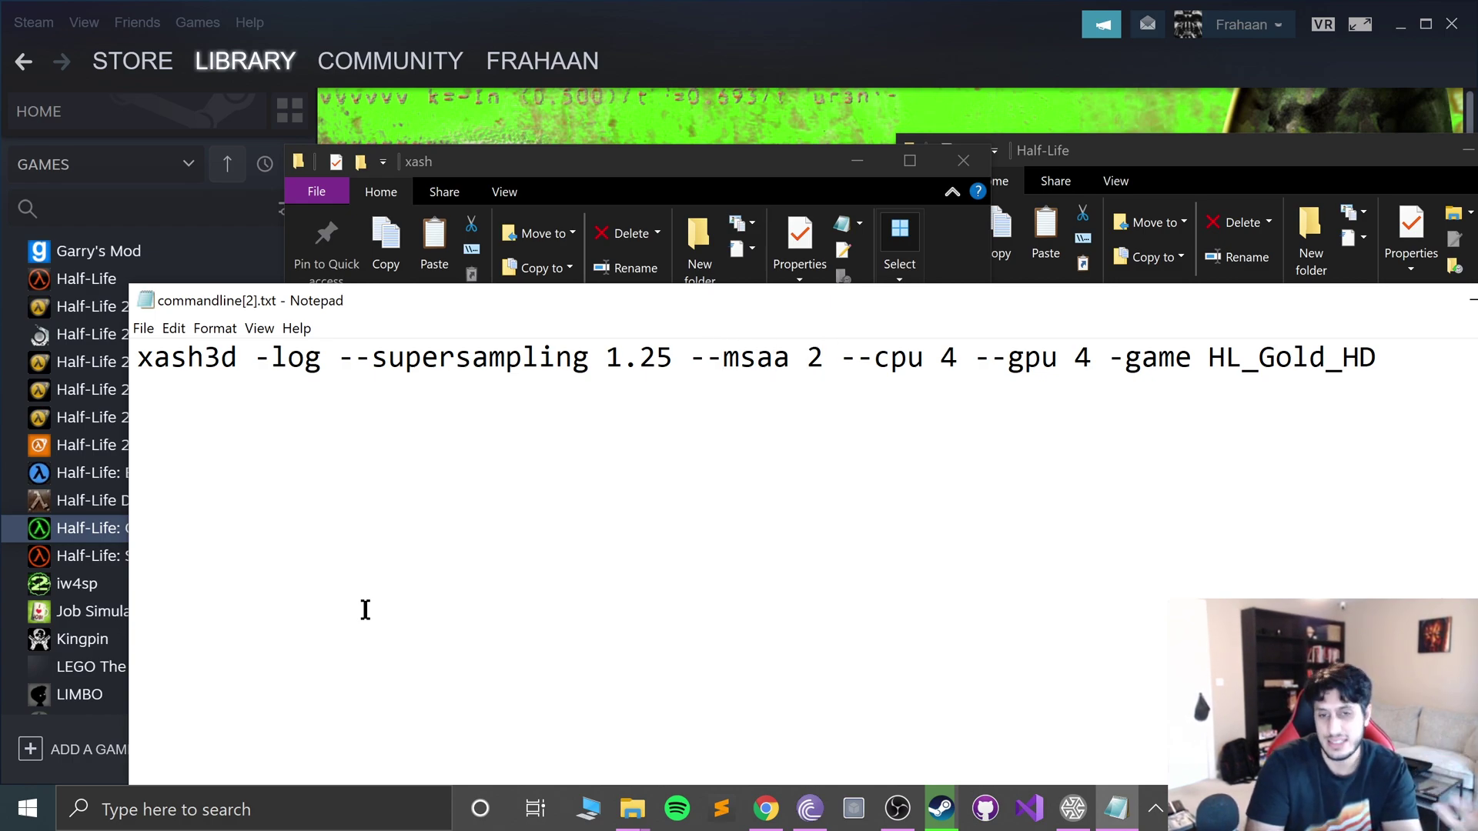
{"action": "key", "text": "Right"}
{"action": "key", "text": "Right"}
{"action": "key", "text": "Right"}
{"action": "key", "text": "Right"}
{"action": "key", "text": "Right"}
{"action": "key", "text": "Right"}
{"action": "key", "text": "Right"}
{"action": "key", "text": "Right"}
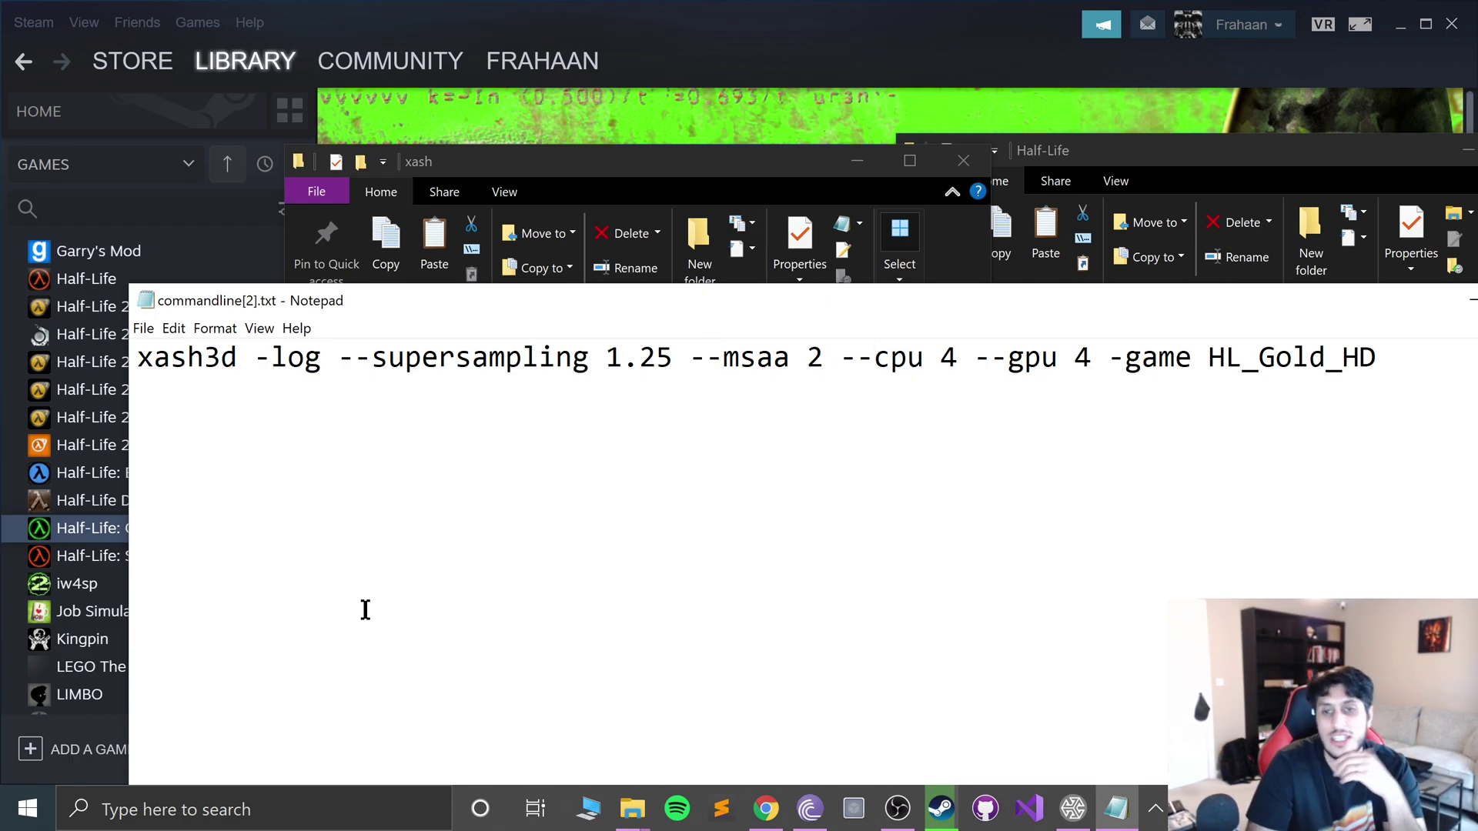
{"action": "key", "text": "Right"}
{"action": "key", "text": "Right"}
{"action": "key", "text": "Right"}
{"action": "key", "text": "Right"}
{"action": "key", "text": "Right"}
{"action": "key", "text": "Right"}
{"action": "key", "text": "Right"}
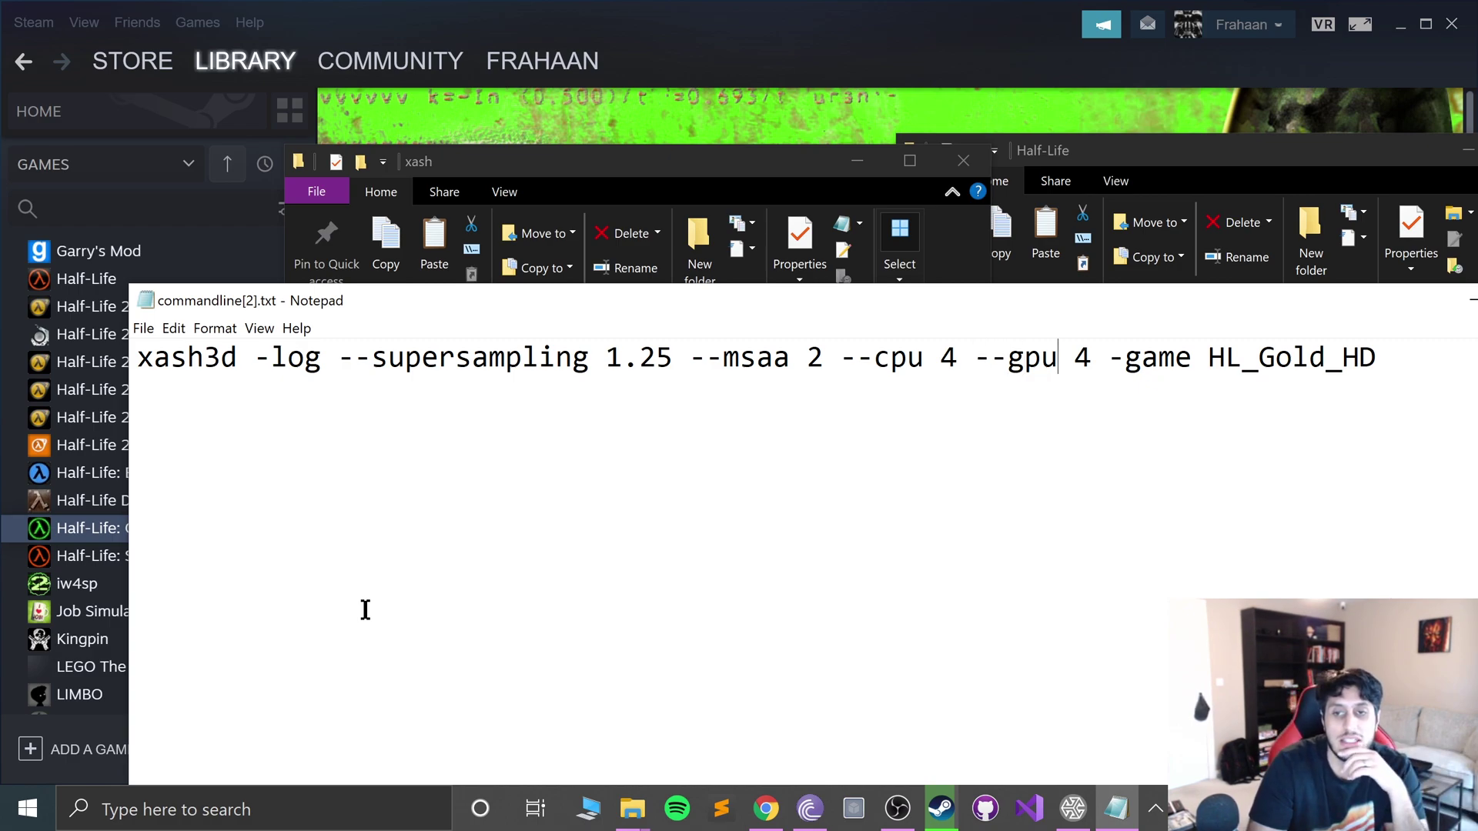
{"action": "key", "text": "Right"}
{"action": "key", "text": "Right"}
{"action": "key", "text": "Right"}
{"action": "key", "text": "Right"}
{"action": "key", "text": "Right"}
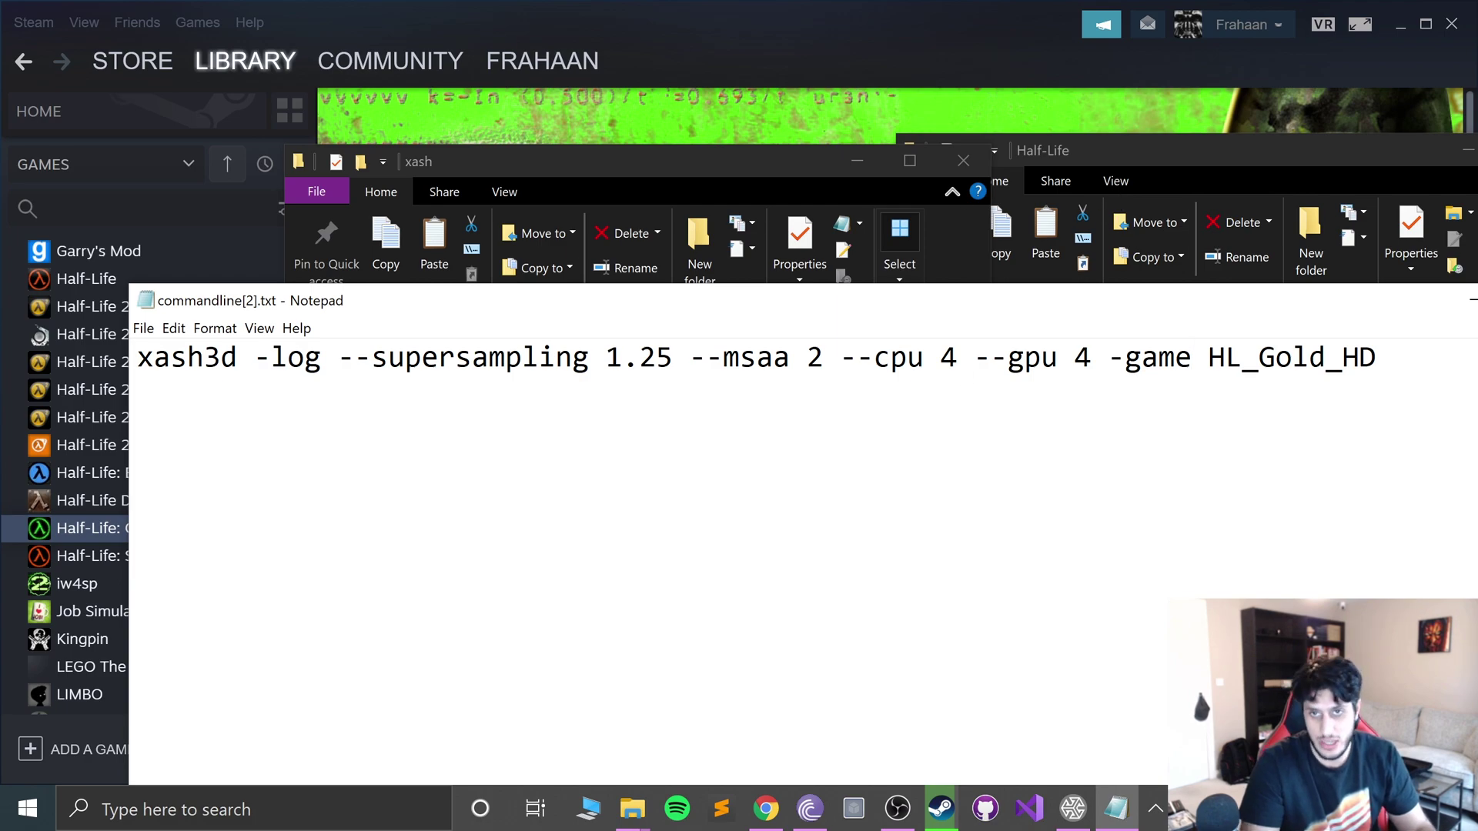
{"action": "left_click", "coordinate": [640, 208]}
{"action": "left_click", "coordinate": [1182, 425]}
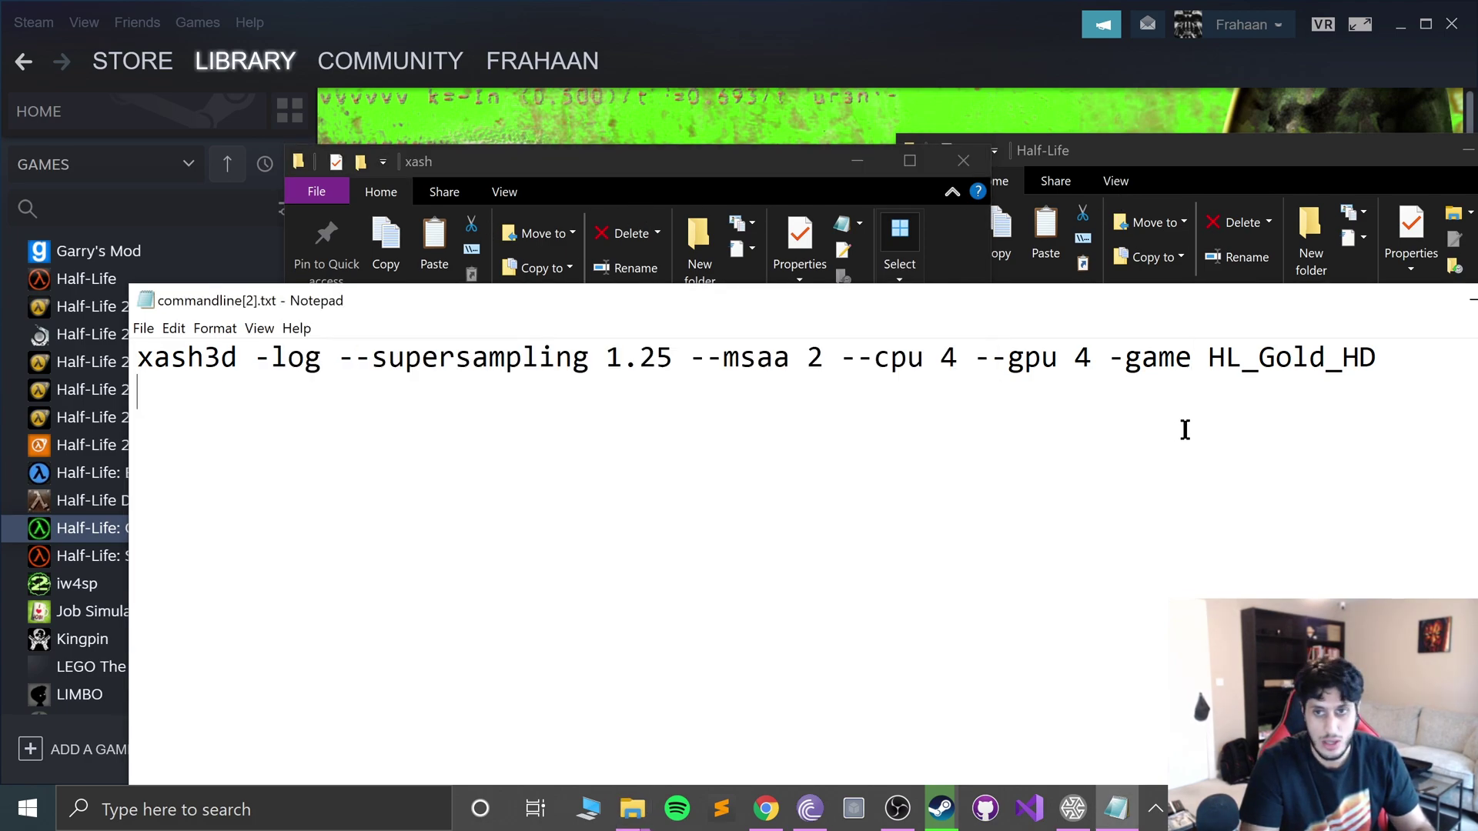
{"action": "left_click_drag", "start_coordinate": [1108, 311], "coordinate": [676, 437]}
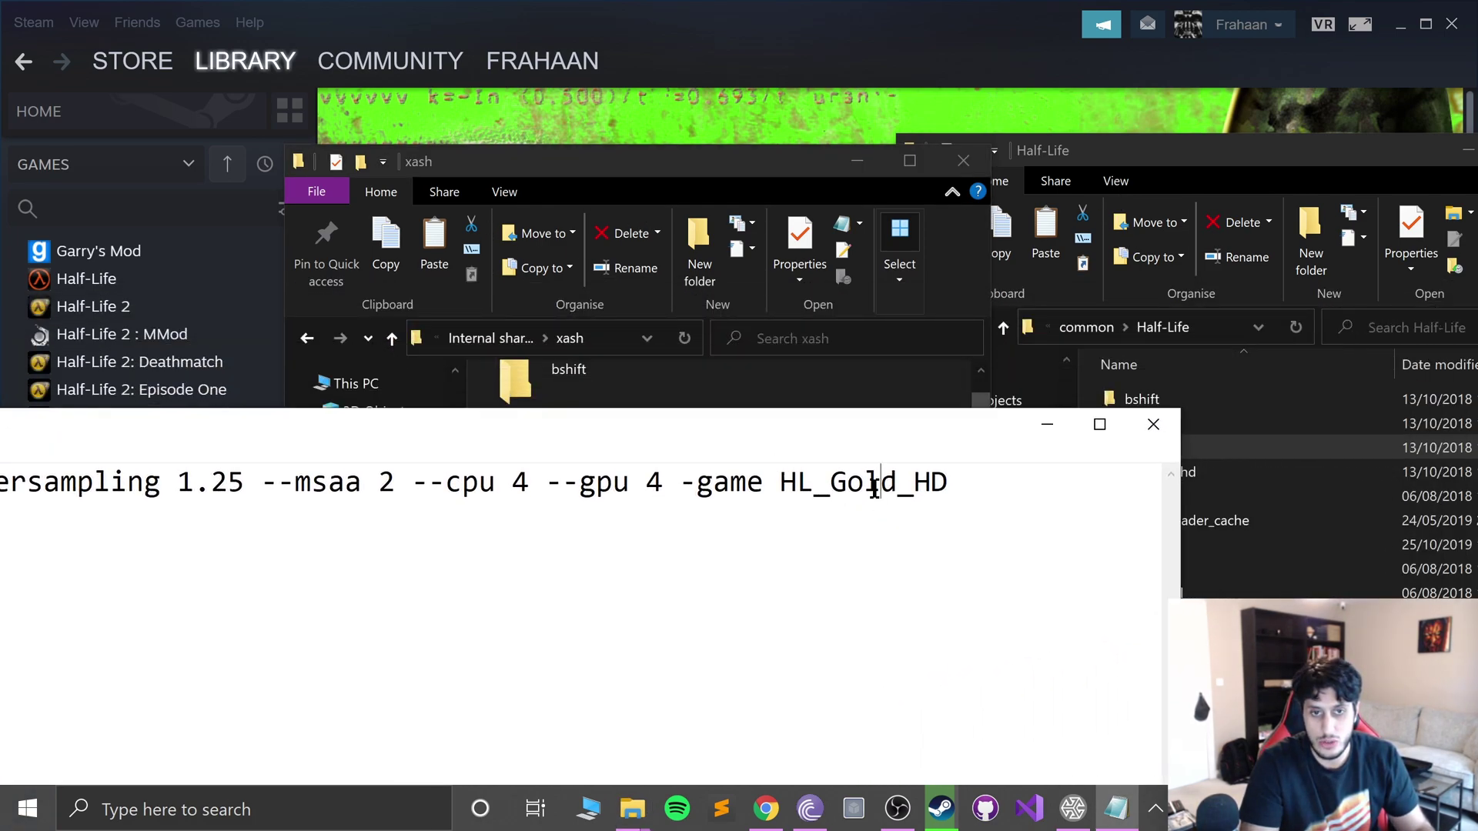
{"action": "double_click", "coordinate": [873, 482]}
{"action": "type", "text": "bshift"}
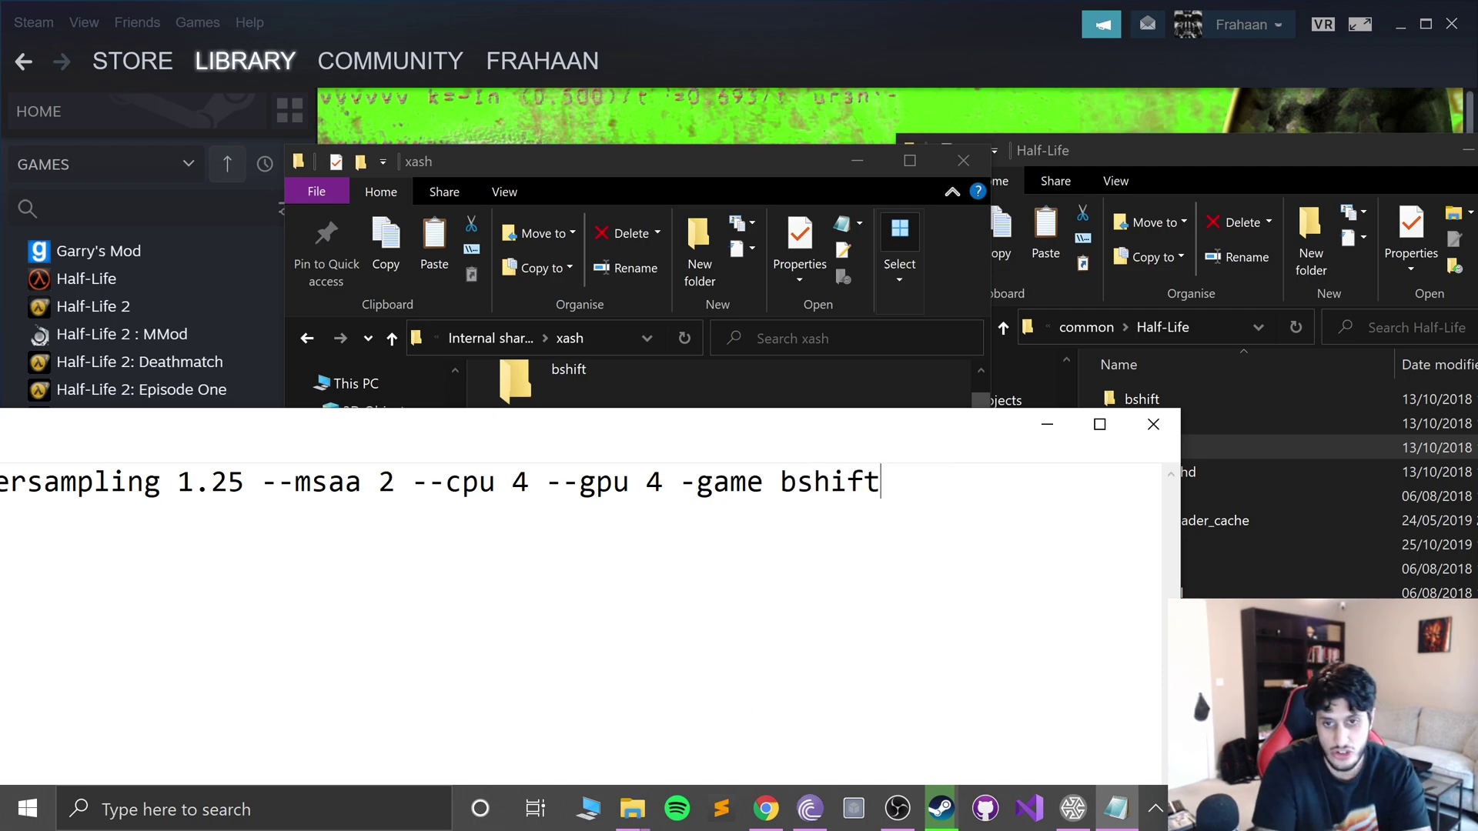
{"action": "key", "text": "BackSpace"}
{"action": "key", "text": "BackSpace"}
{"action": "key", "text": "BackSpace"}
{"action": "key", "text": "BackSpace"}
{"action": "key", "text": "BackSpace"}
{"action": "key", "text": "BackSpace"}
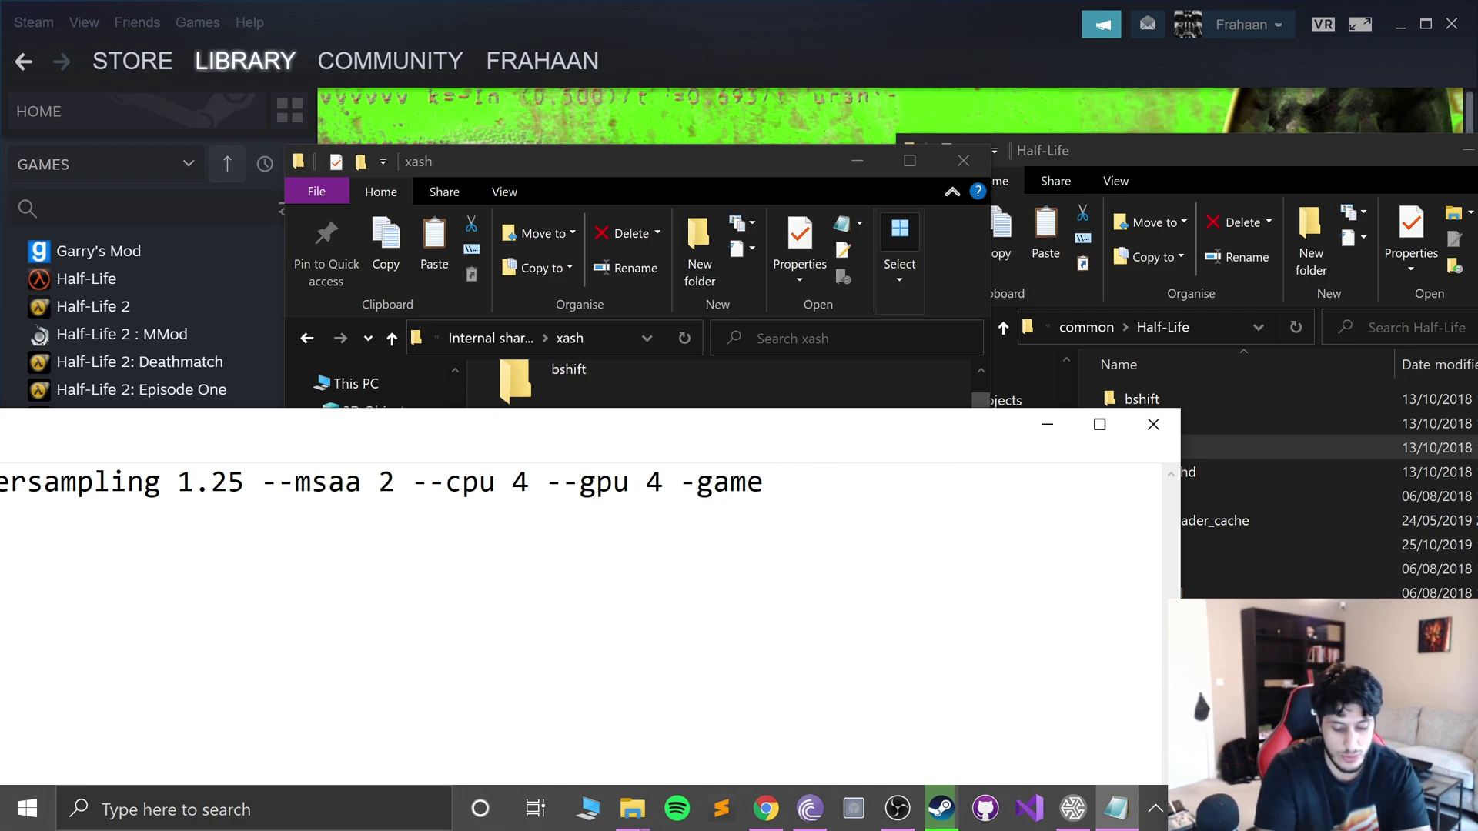
{"action": "type", "text": "gearbox"}
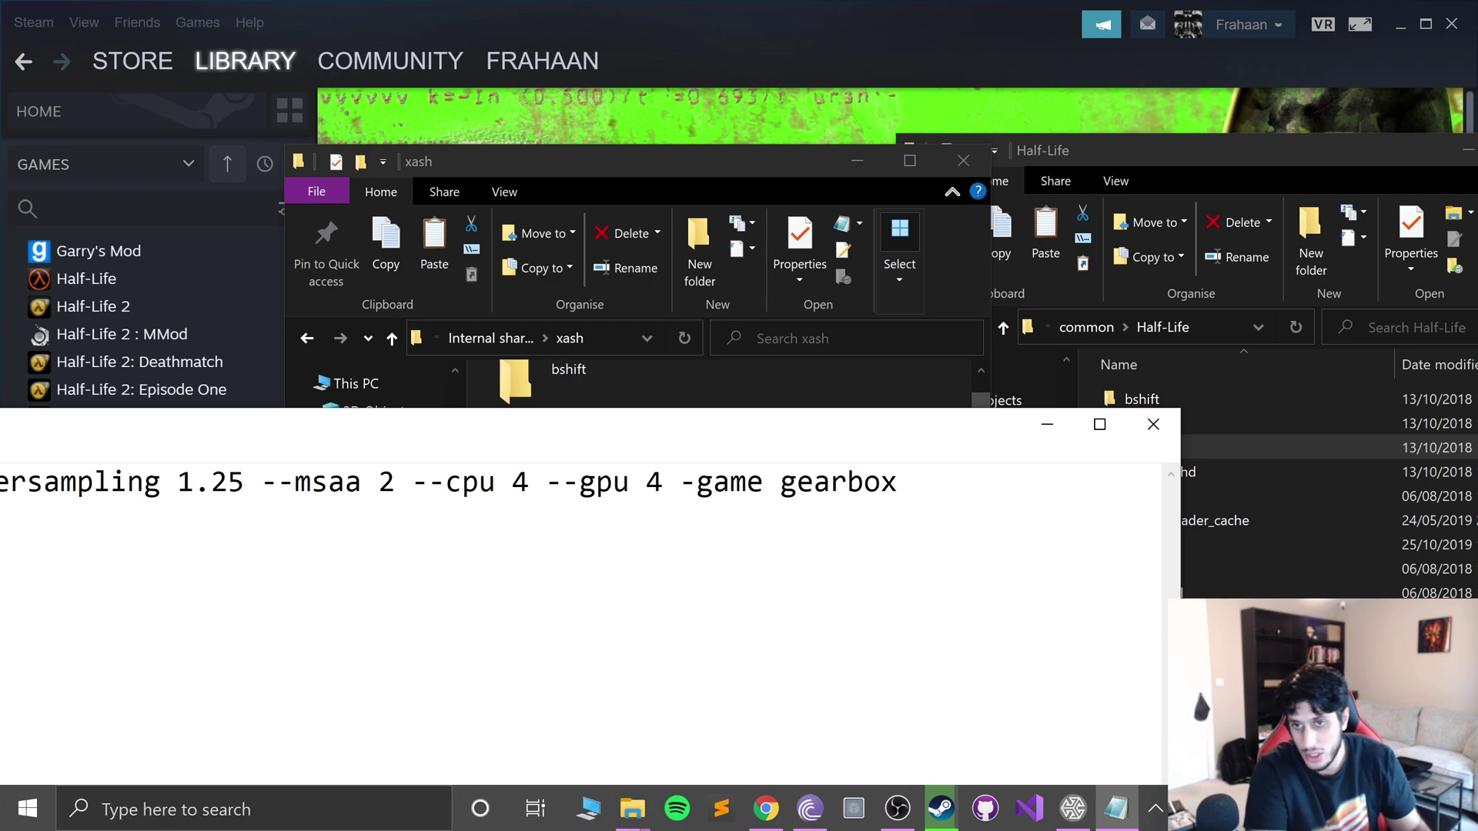
{"action": "left_click", "coordinate": [1232, 544]}
{"action": "left_click", "coordinate": [616, 162]}
{"action": "left_click", "coordinate": [572, 452]}
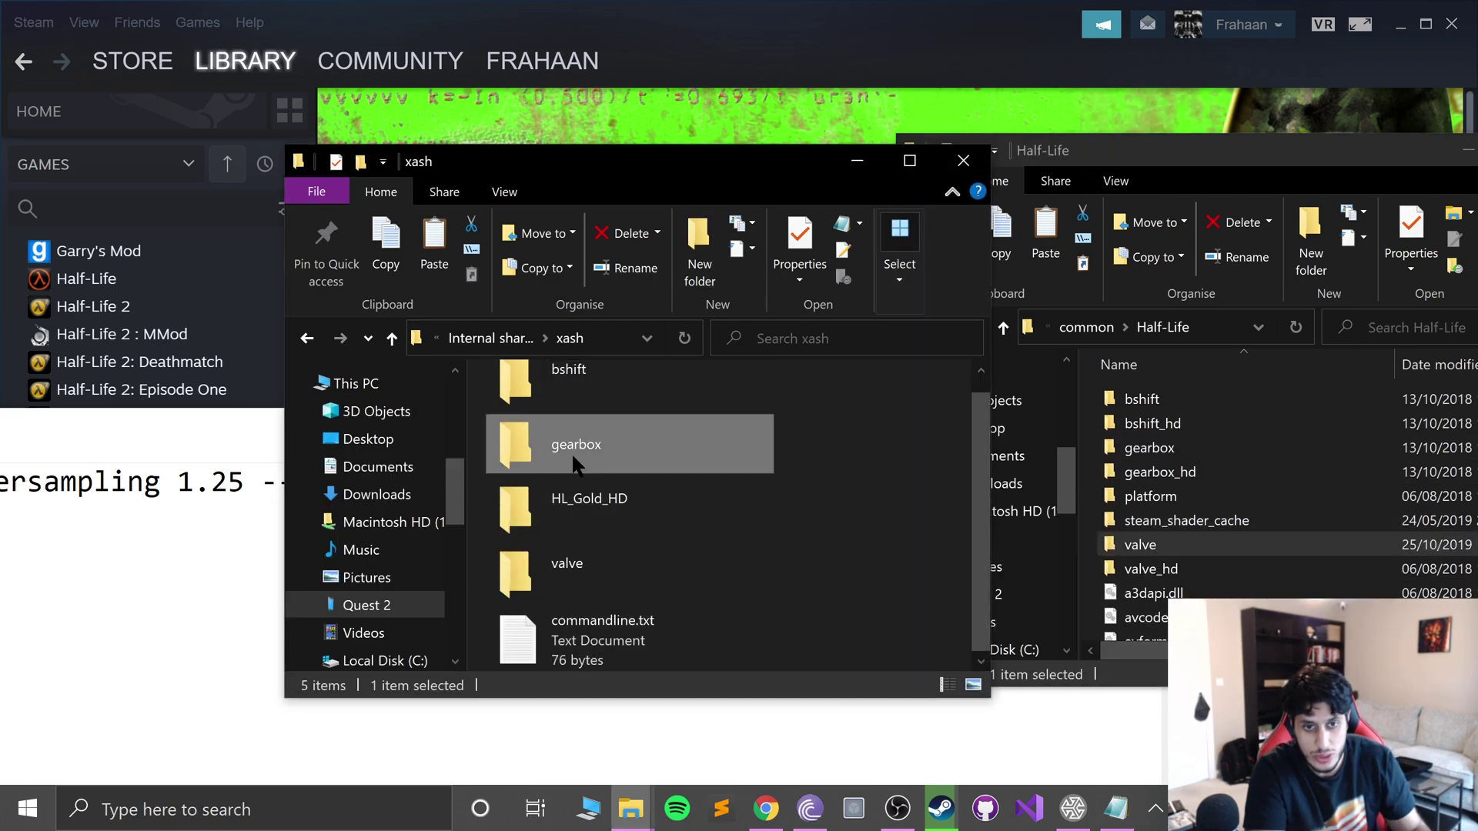
{"action": "scroll", "coordinate": [570, 376], "scroll_direction": "up", "scroll_amount": 1}
{"action": "left_click", "coordinate": [63, 567]}
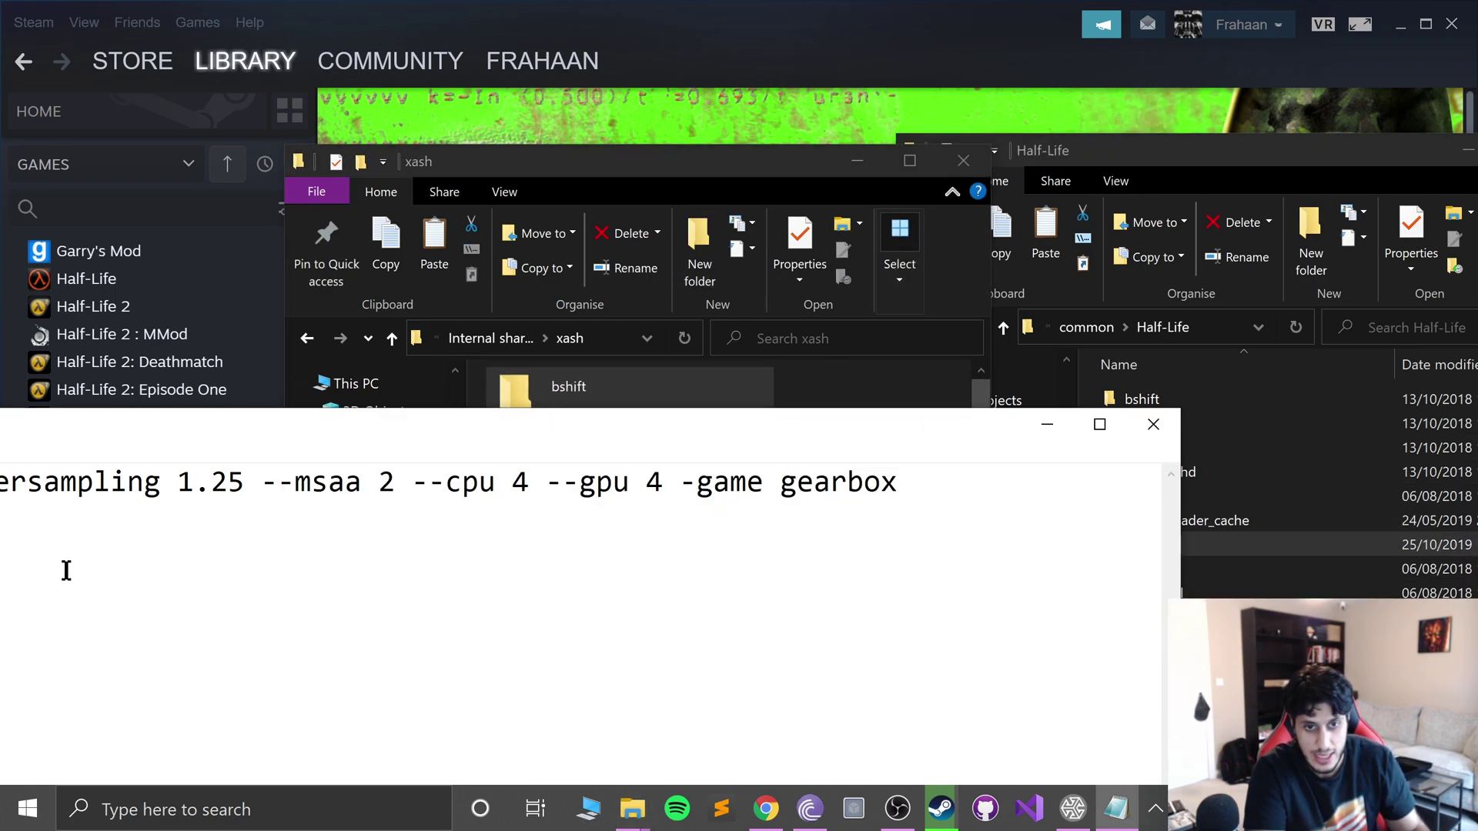
{"action": "double_click", "coordinate": [858, 480]}
{"action": "type", "text": "bshift"}
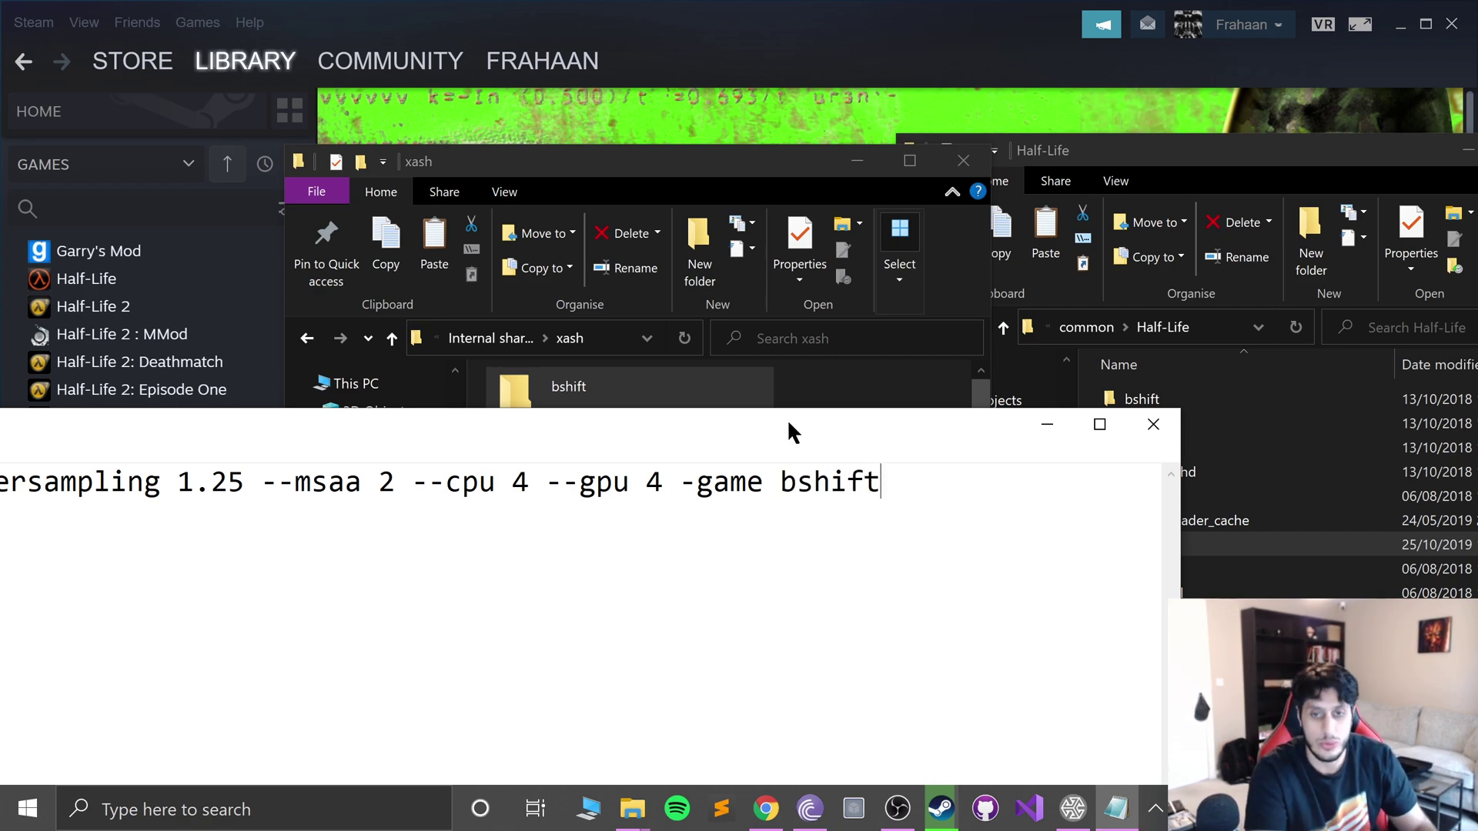
{"action": "left_click_drag", "start_coordinate": [786, 420], "coordinate": [1225, 257]}
{"action": "key", "text": "ctrl+a"}
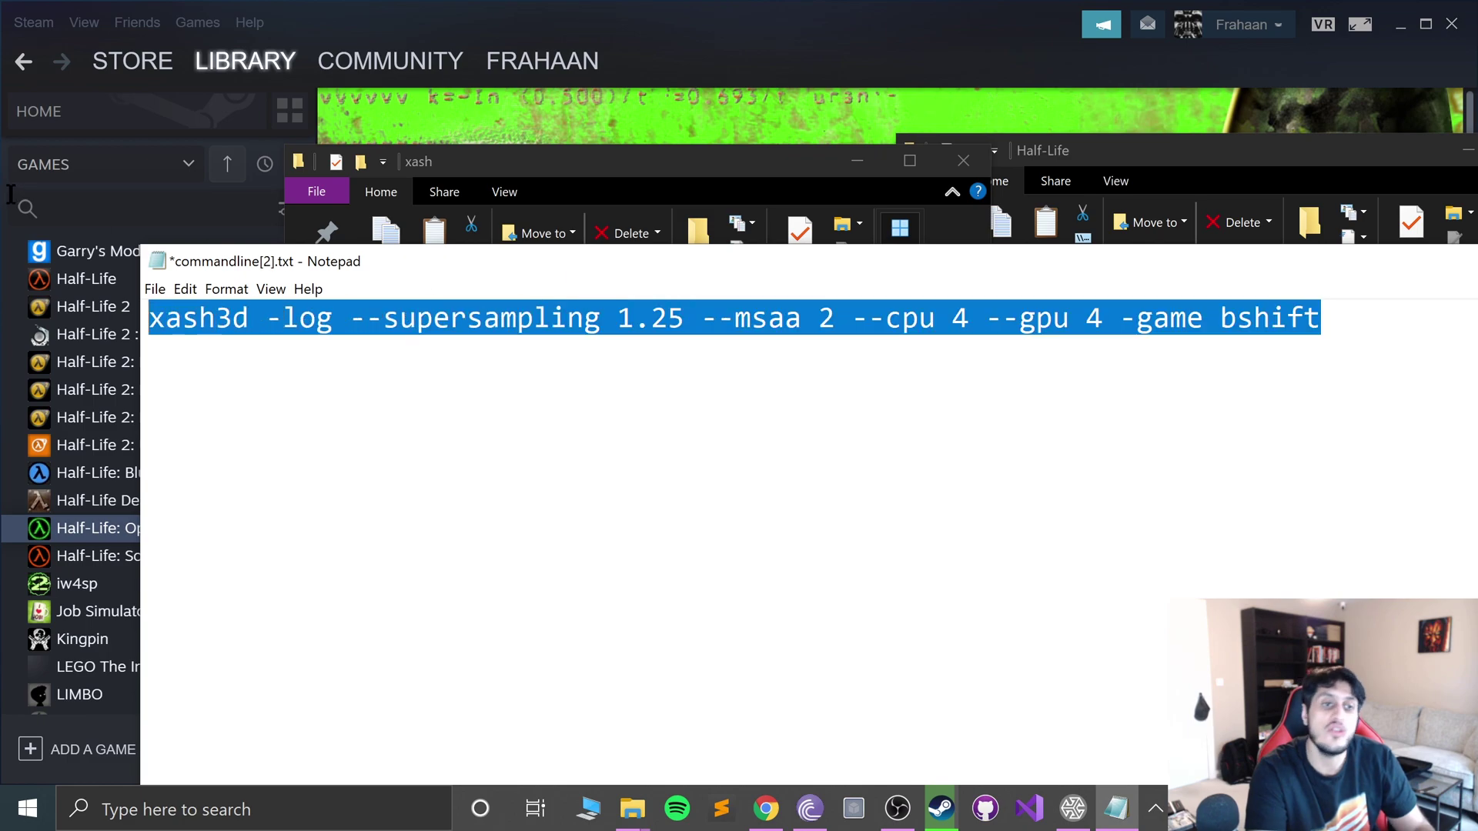
{"action": "left_click", "coordinate": [408, 478]}
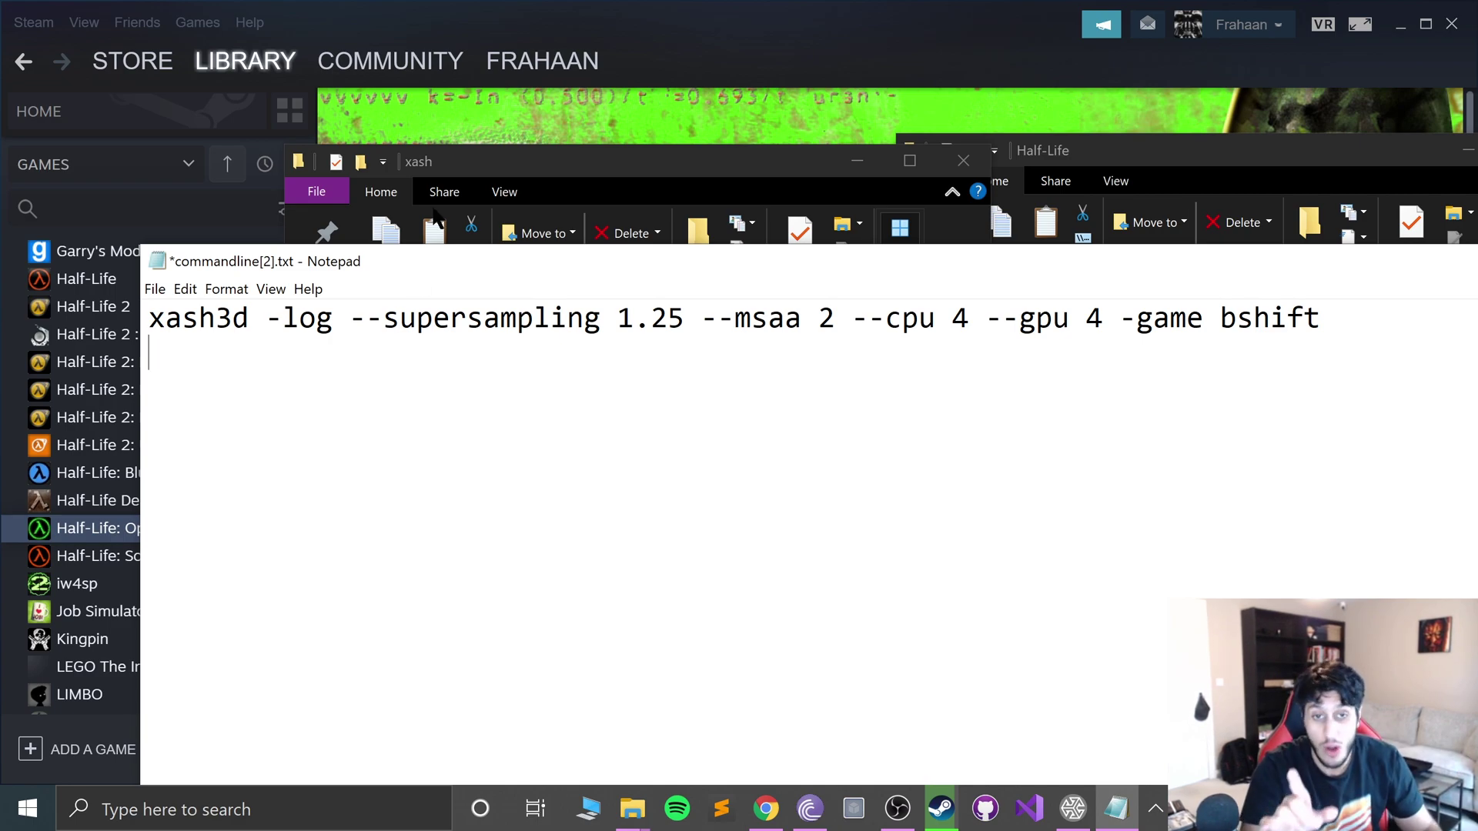
{"action": "left_click_drag", "start_coordinate": [652, 261], "coordinate": [539, 216]}
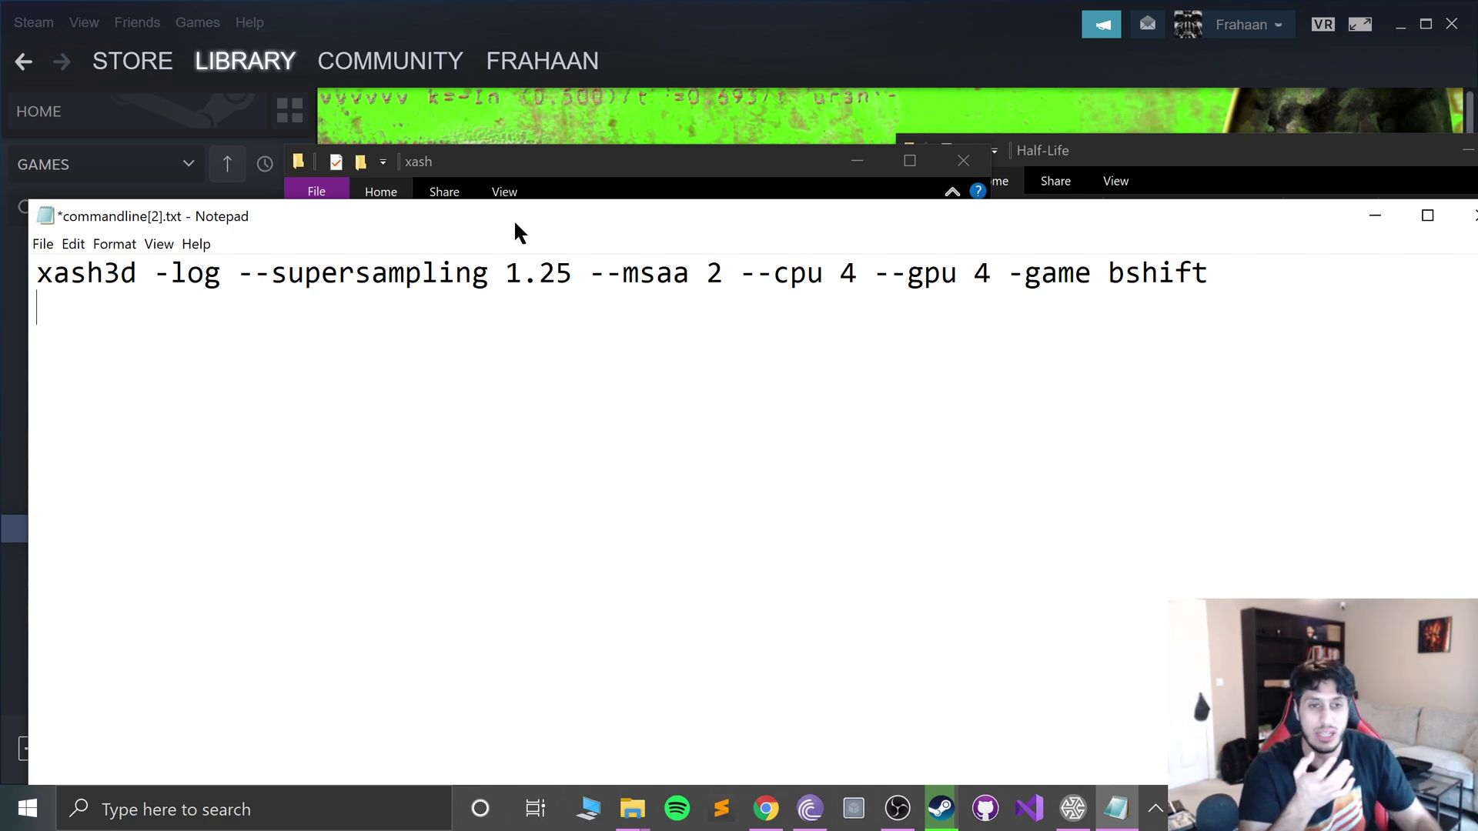
{"action": "left_click", "coordinate": [437, 276]}
{"action": "key", "text": "BackSpace"}
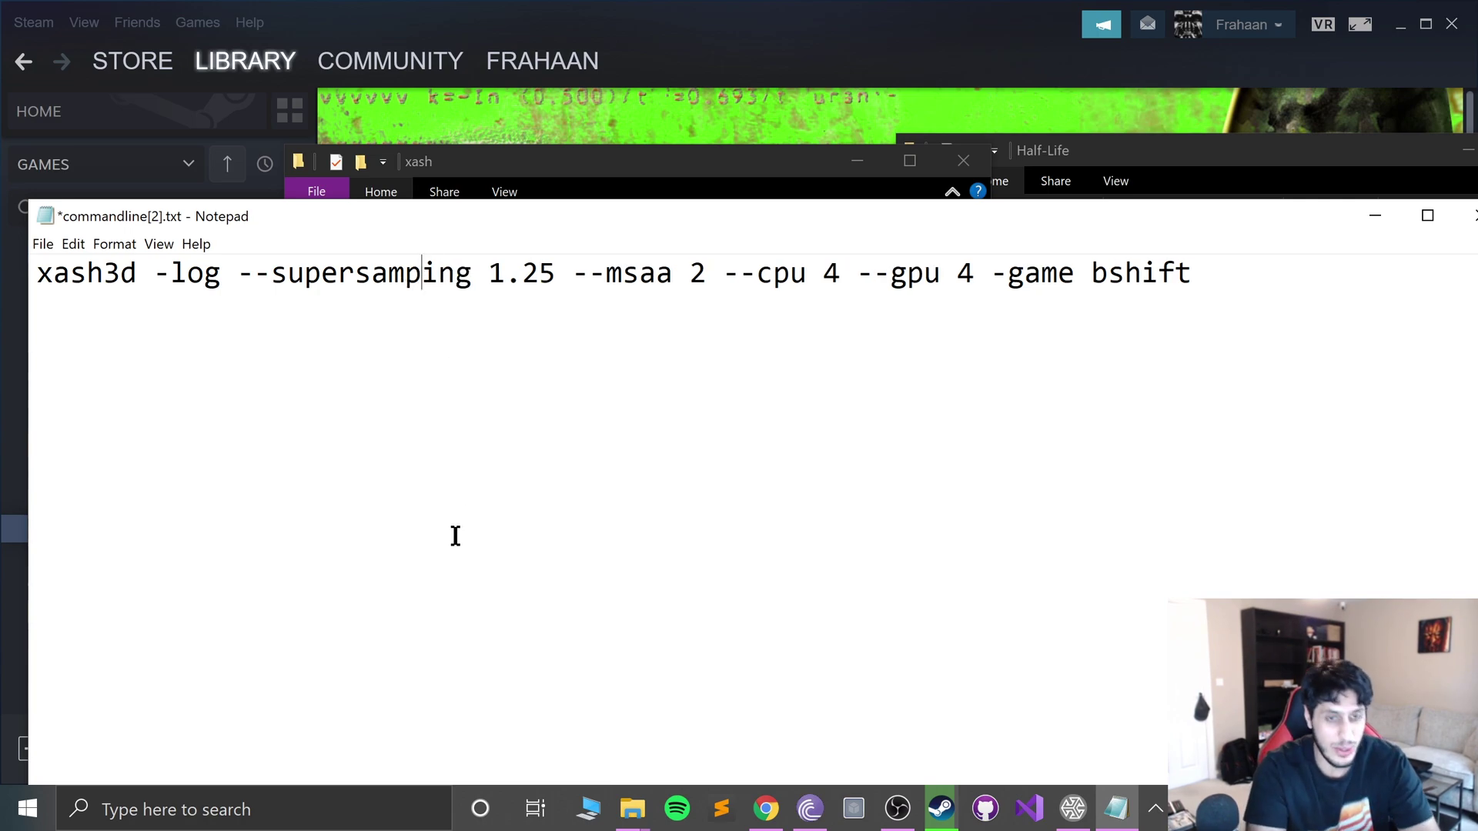
{"action": "type", "text": "1"}
{"action": "key", "text": "shift+Left"}
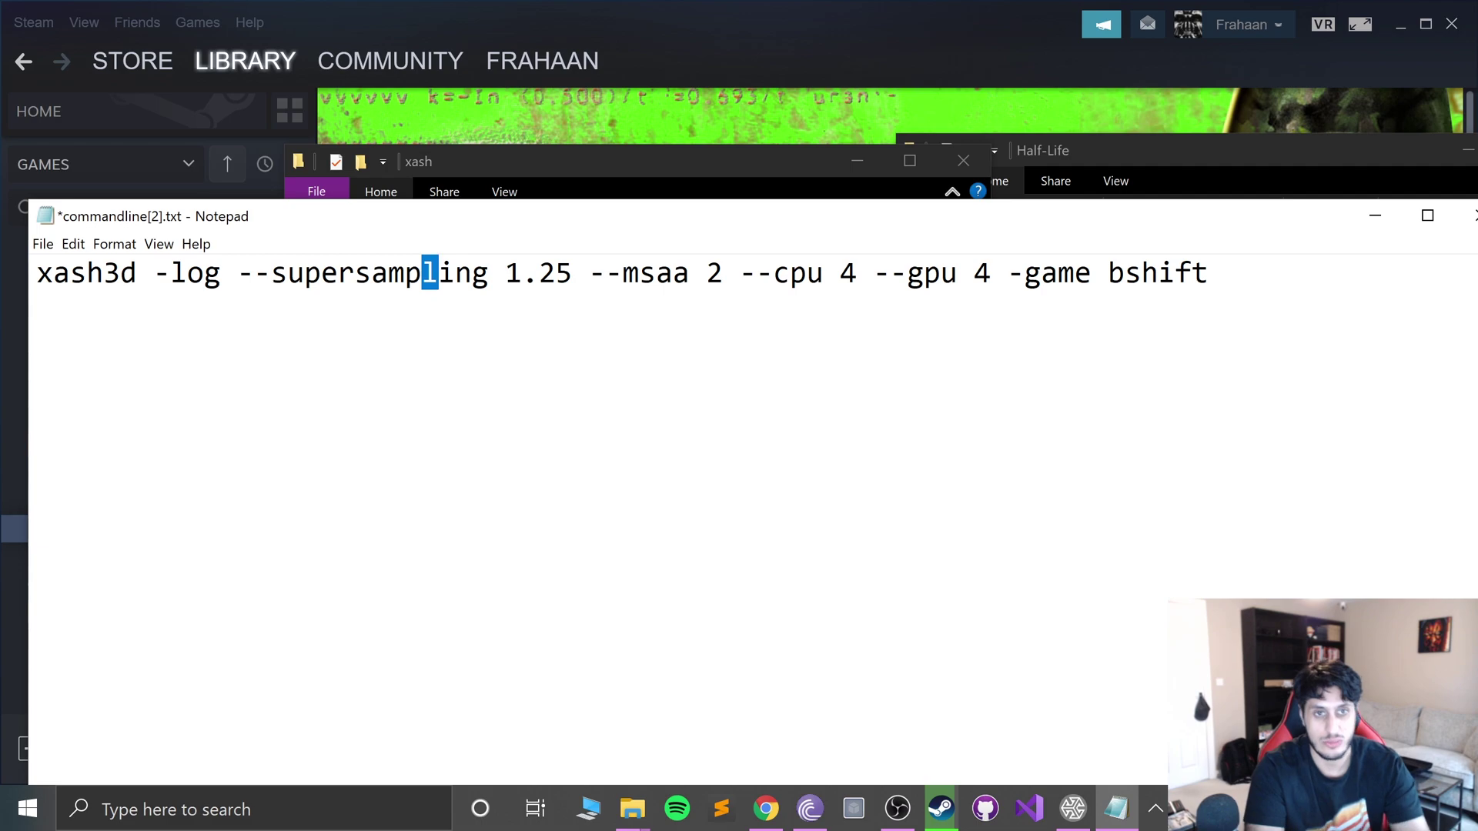
{"action": "type", "text": "l"}
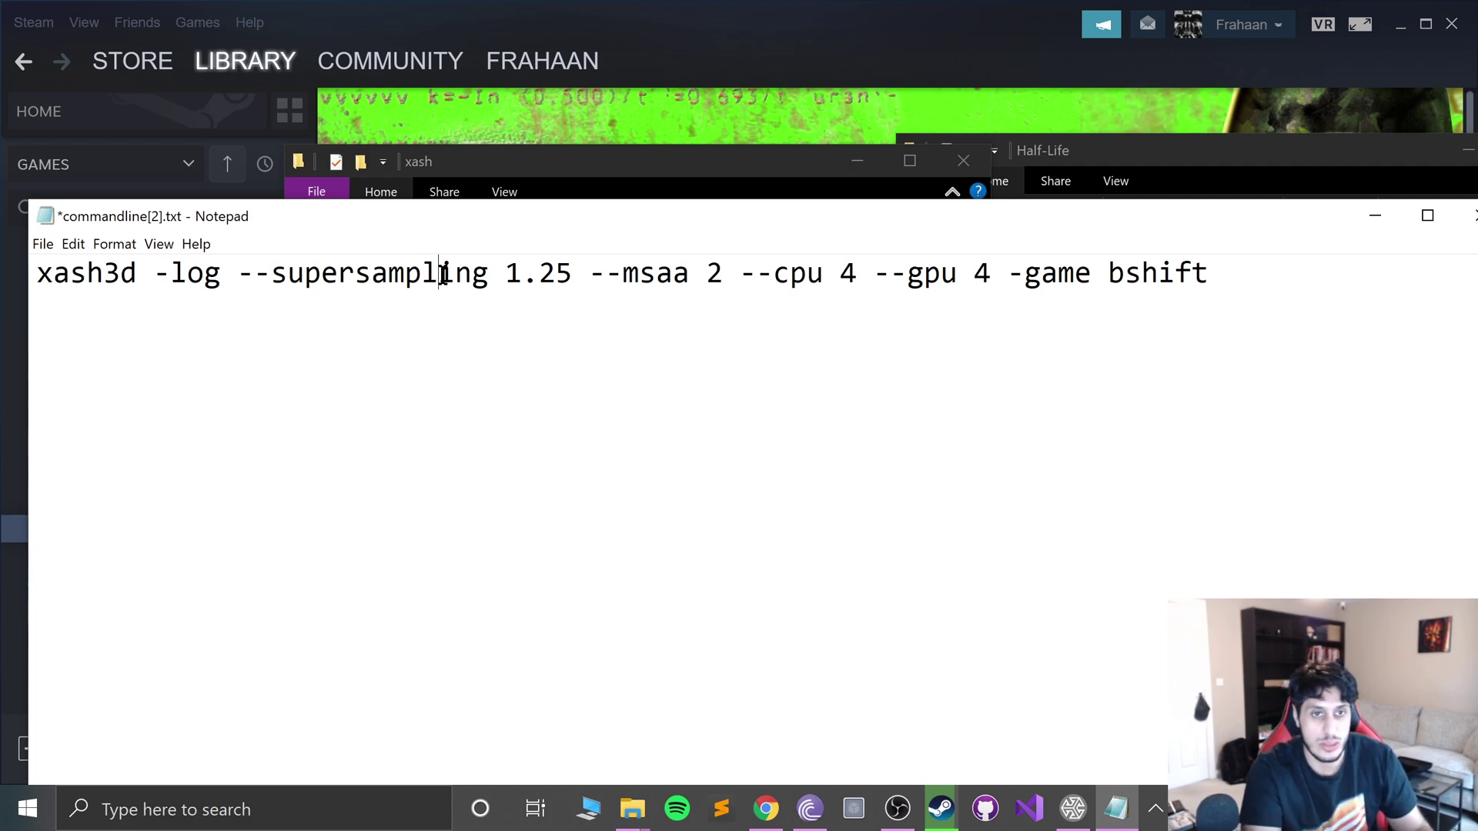
{"action": "key", "text": "BackSpace"}
{"action": "type", "text": "l"}
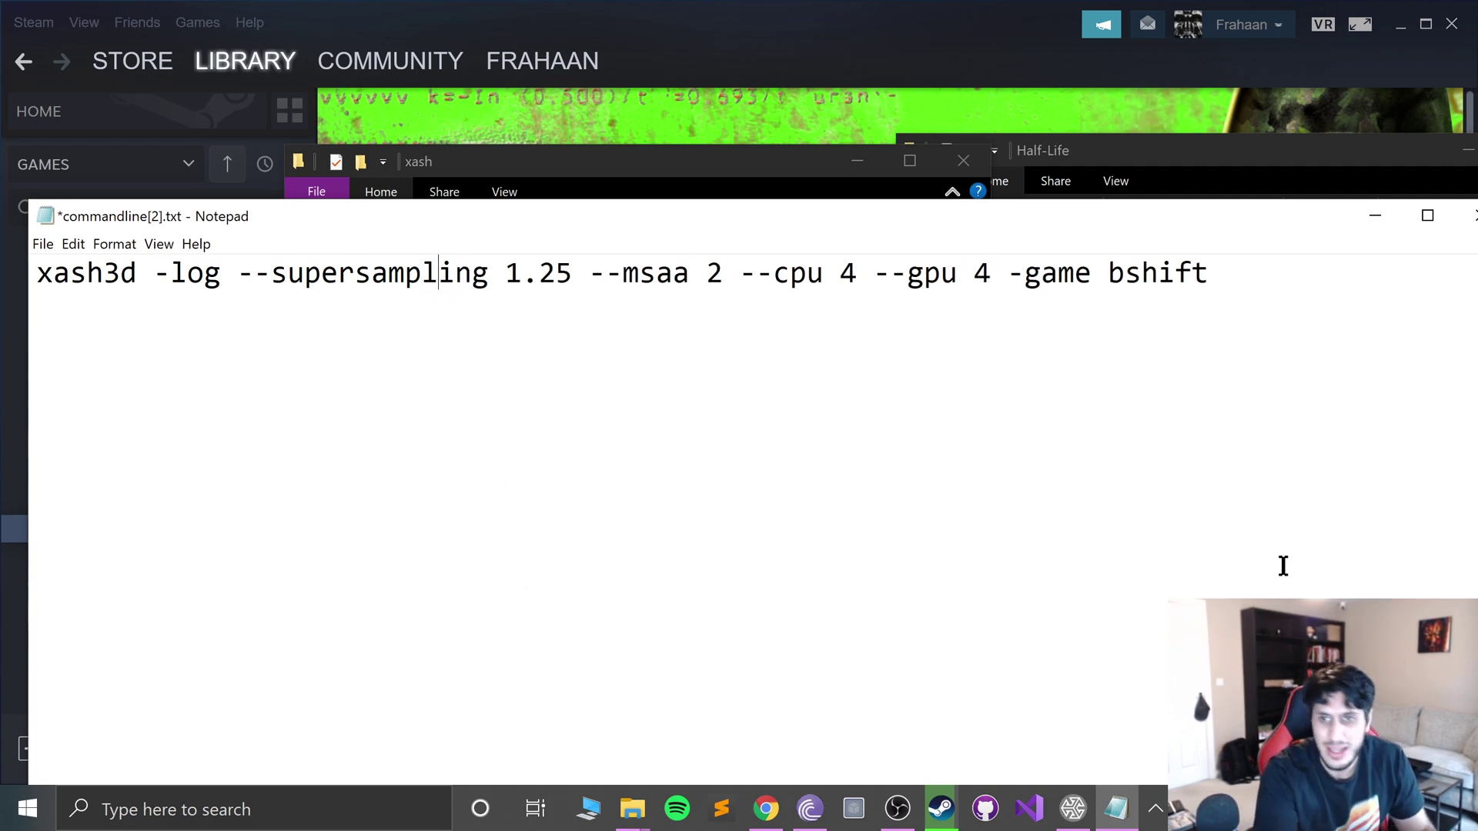
{"action": "double_click", "coordinate": [1174, 282]}
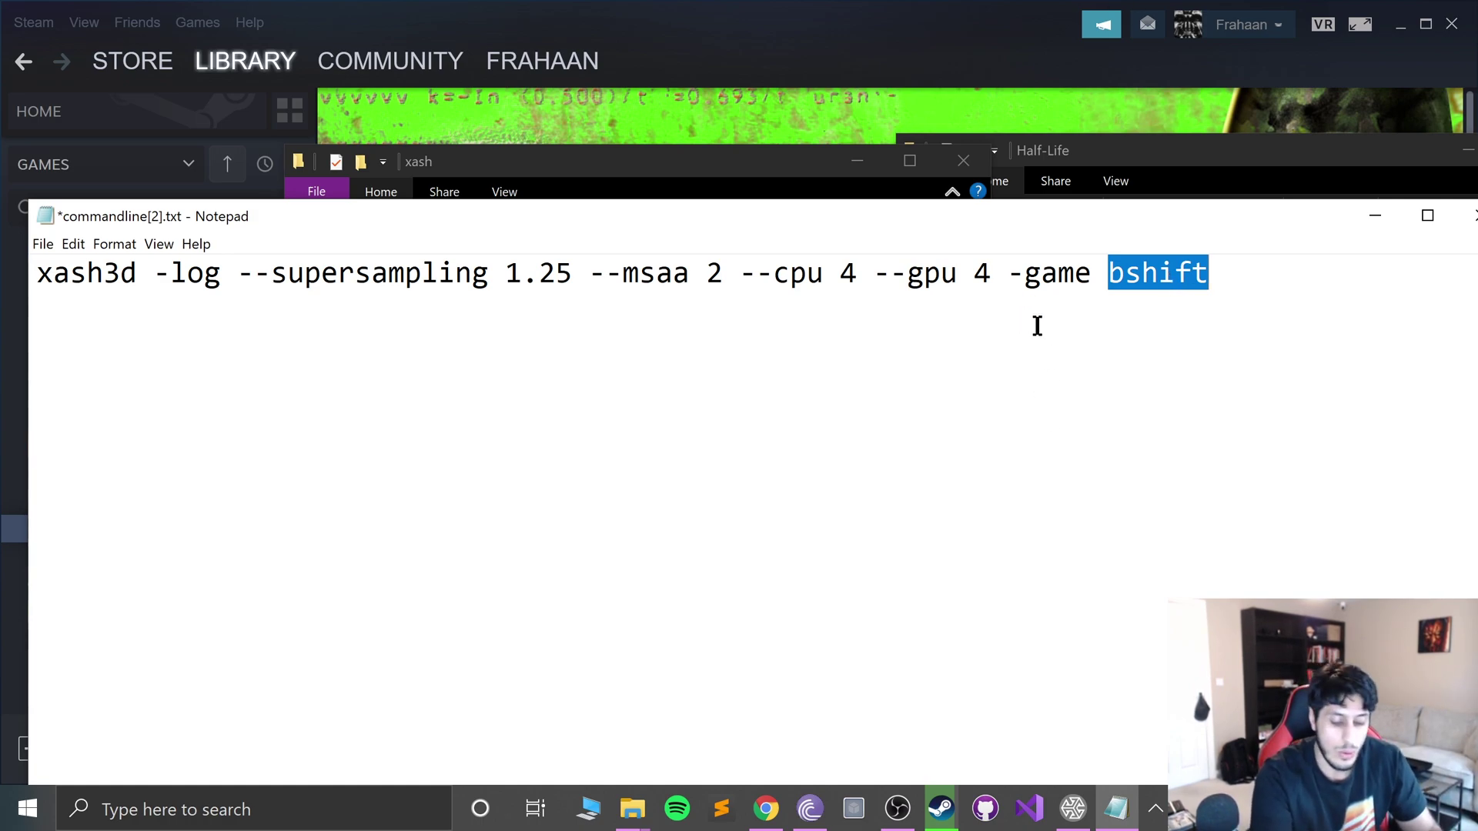
- Save the file to the Desktop as commandline.txt, removing '[2]' from the name
{"action": "key", "text": "ctrl+shift+s"}
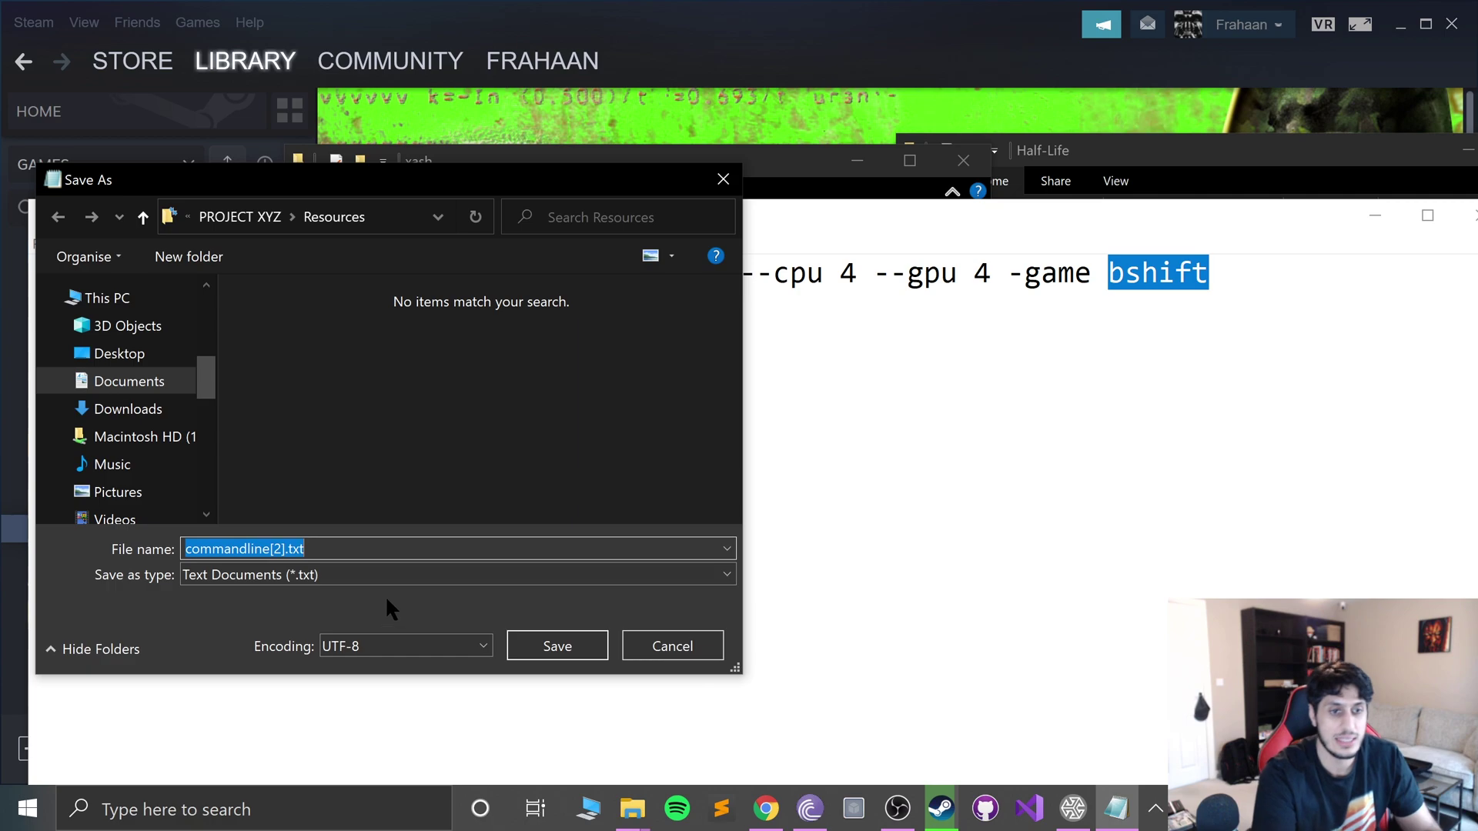
{"action": "left_click", "coordinate": [118, 333]}
{"action": "left_click", "coordinate": [119, 351]}
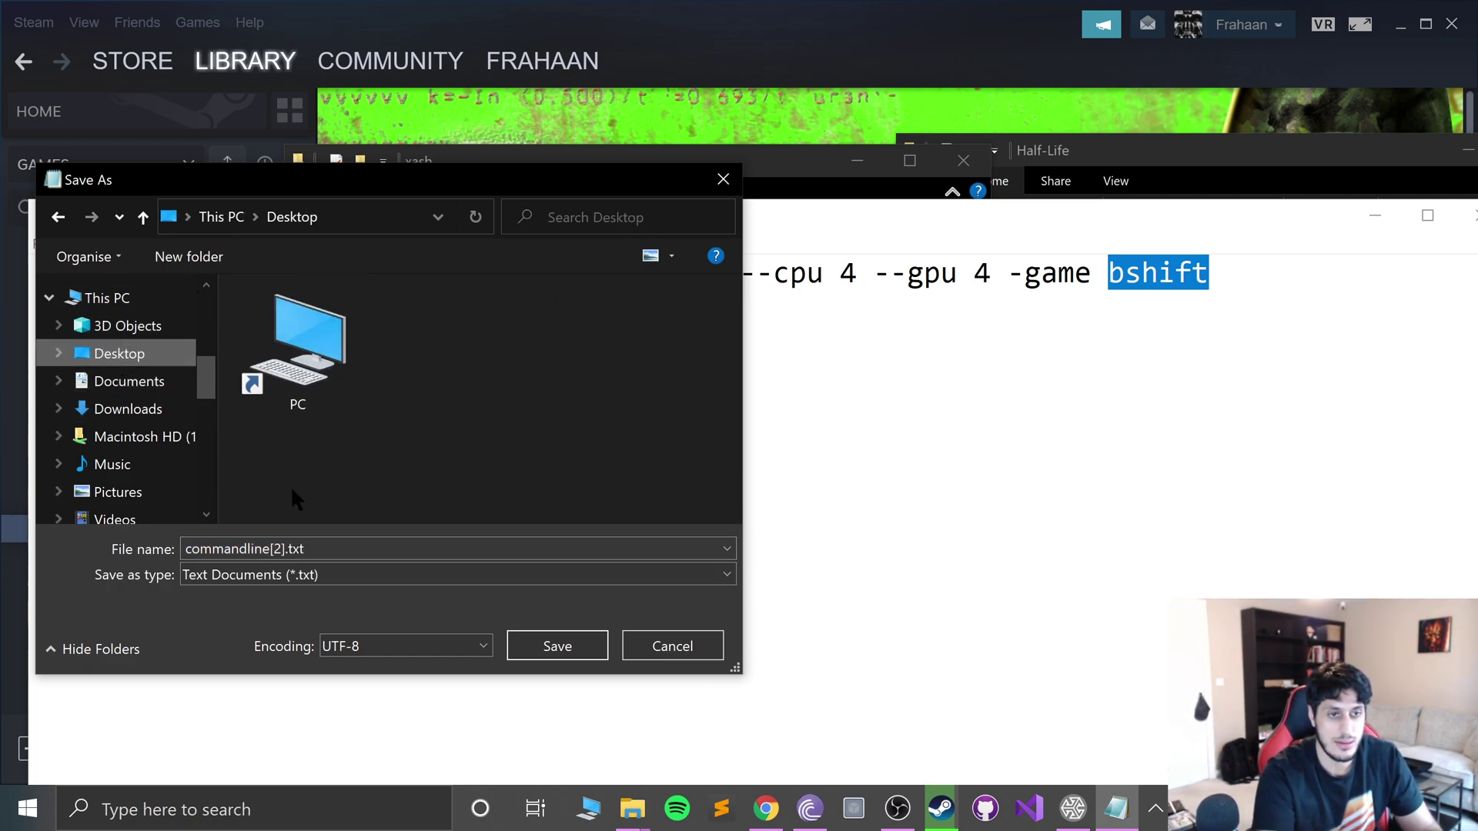
{"action": "left_click", "coordinate": [265, 544]}
{"action": "key", "text": "Right"}
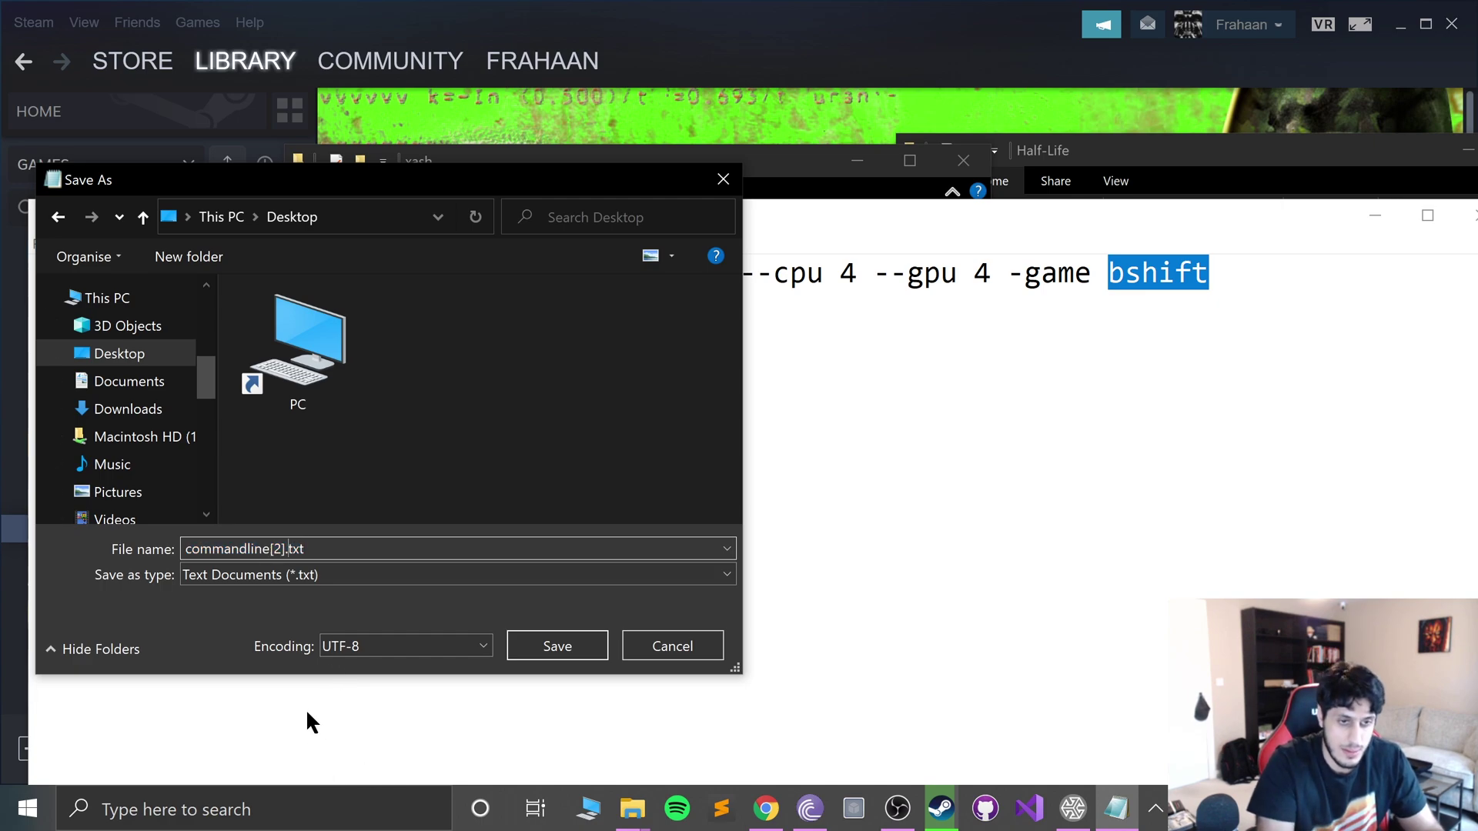
{"action": "key", "text": "BackSpace"}
{"action": "key", "text": "BackSpace"}
{"action": "key", "text": "BackSpace"}
{"action": "left_click", "coordinate": [566, 649]}
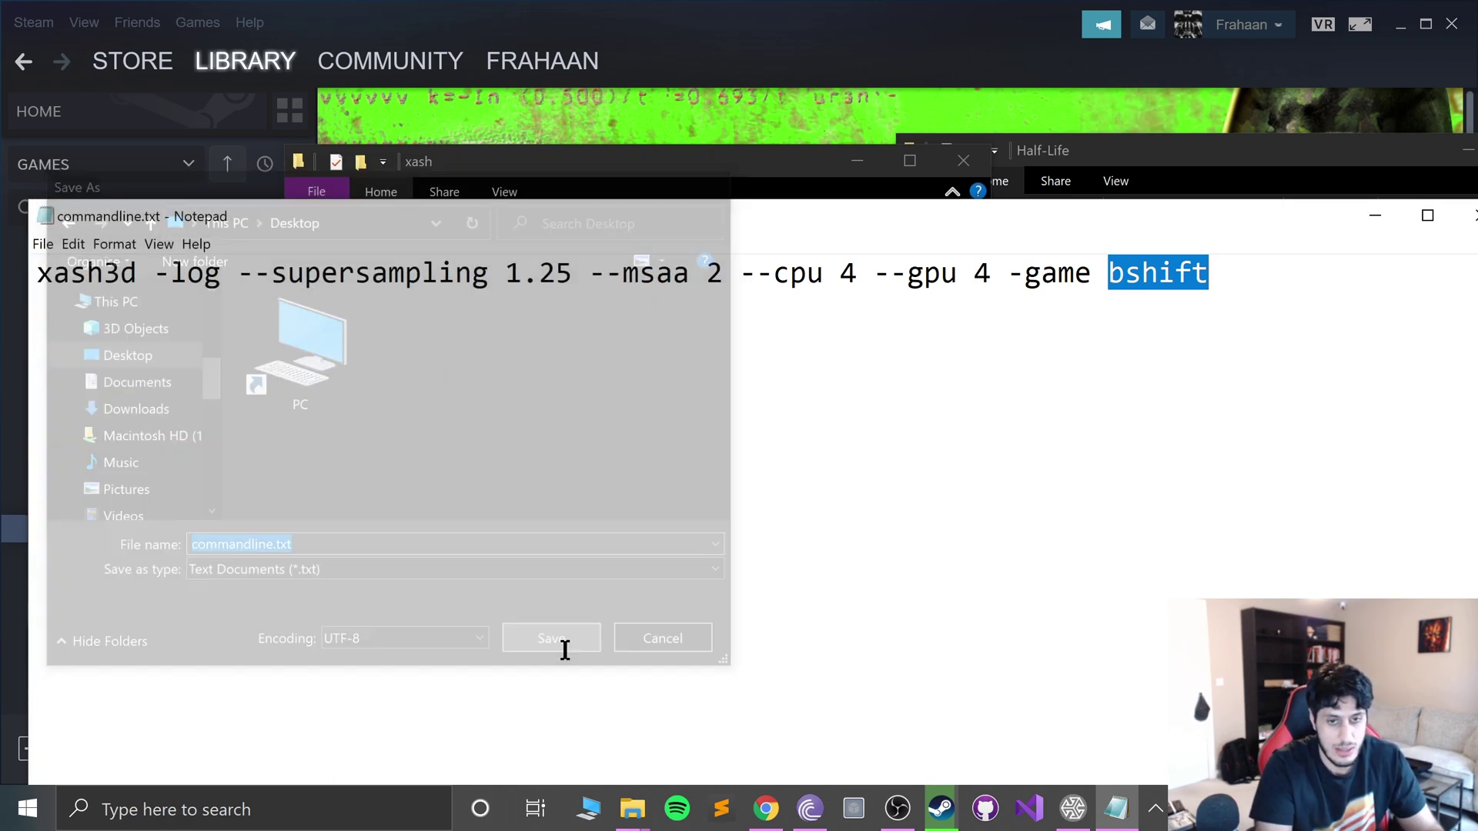
- Paste the Desktop's commandline.txt into the Quest's xash folder, replacing the existing file
{"action": "left_click", "coordinate": [1473, 216]}
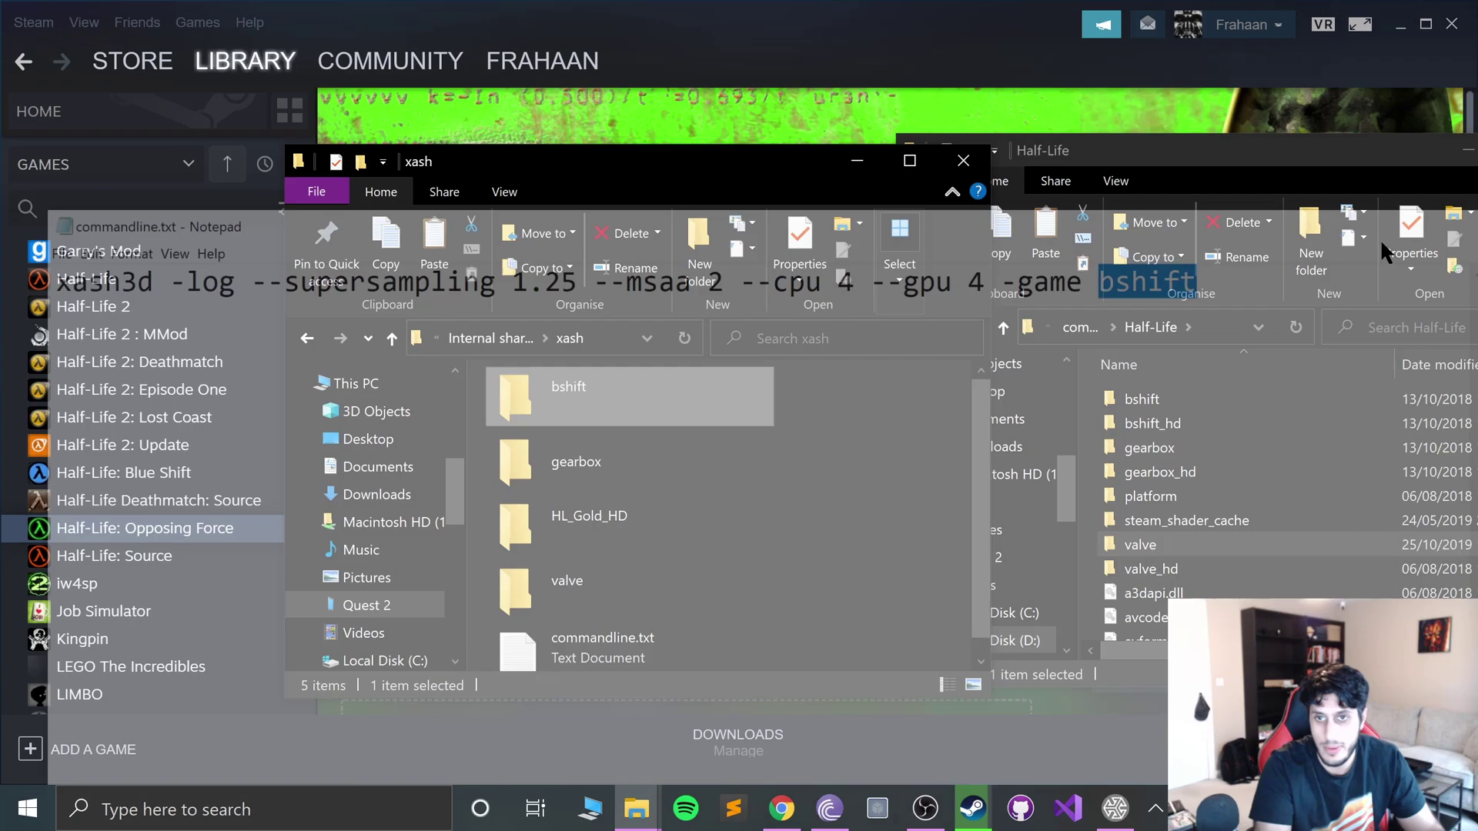
{"action": "left_click", "coordinate": [1255, 479]}
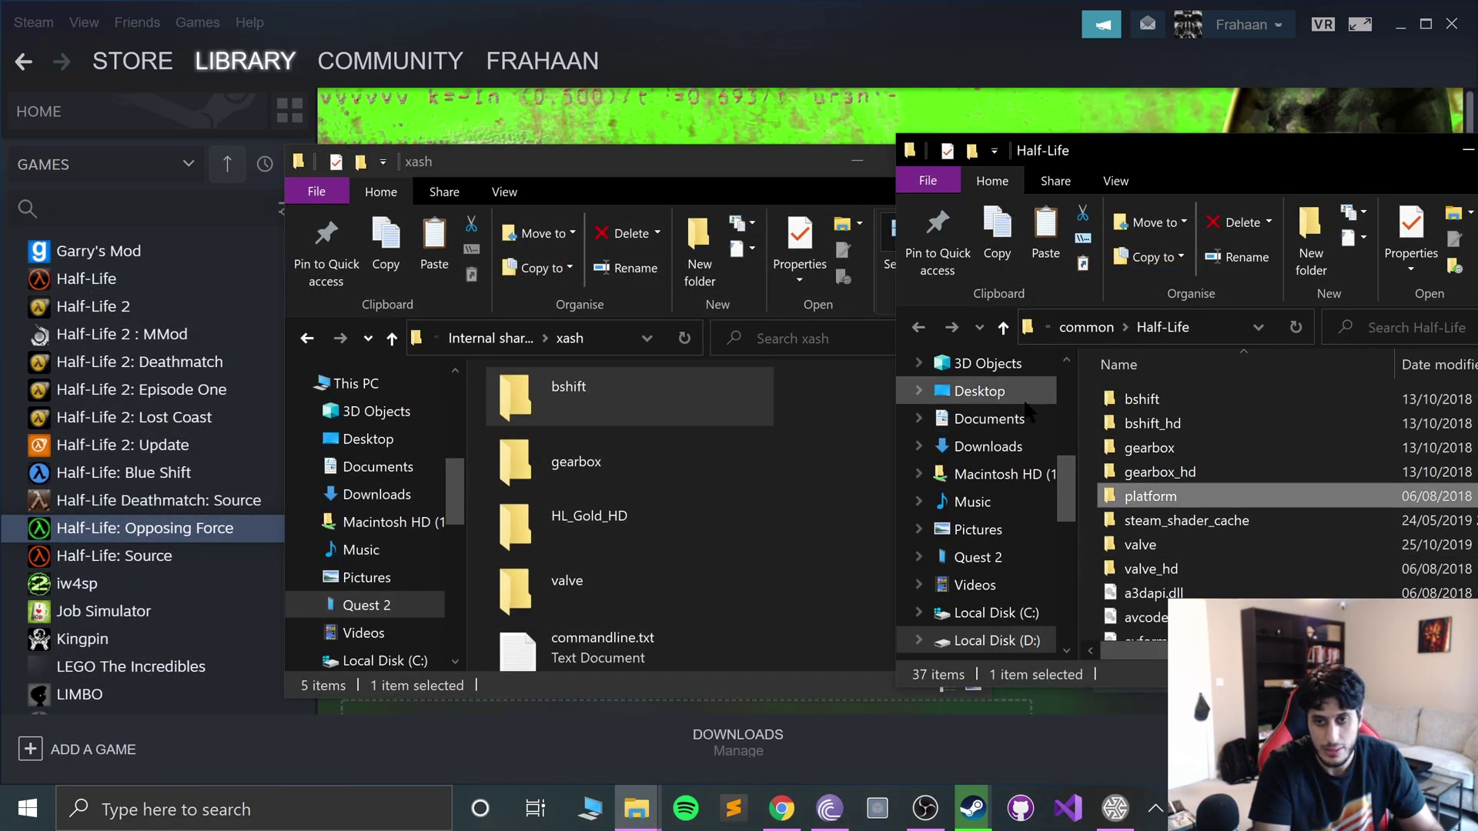
{"action": "left_click", "coordinate": [979, 391]}
{"action": "left_click", "coordinate": [1185, 427]}
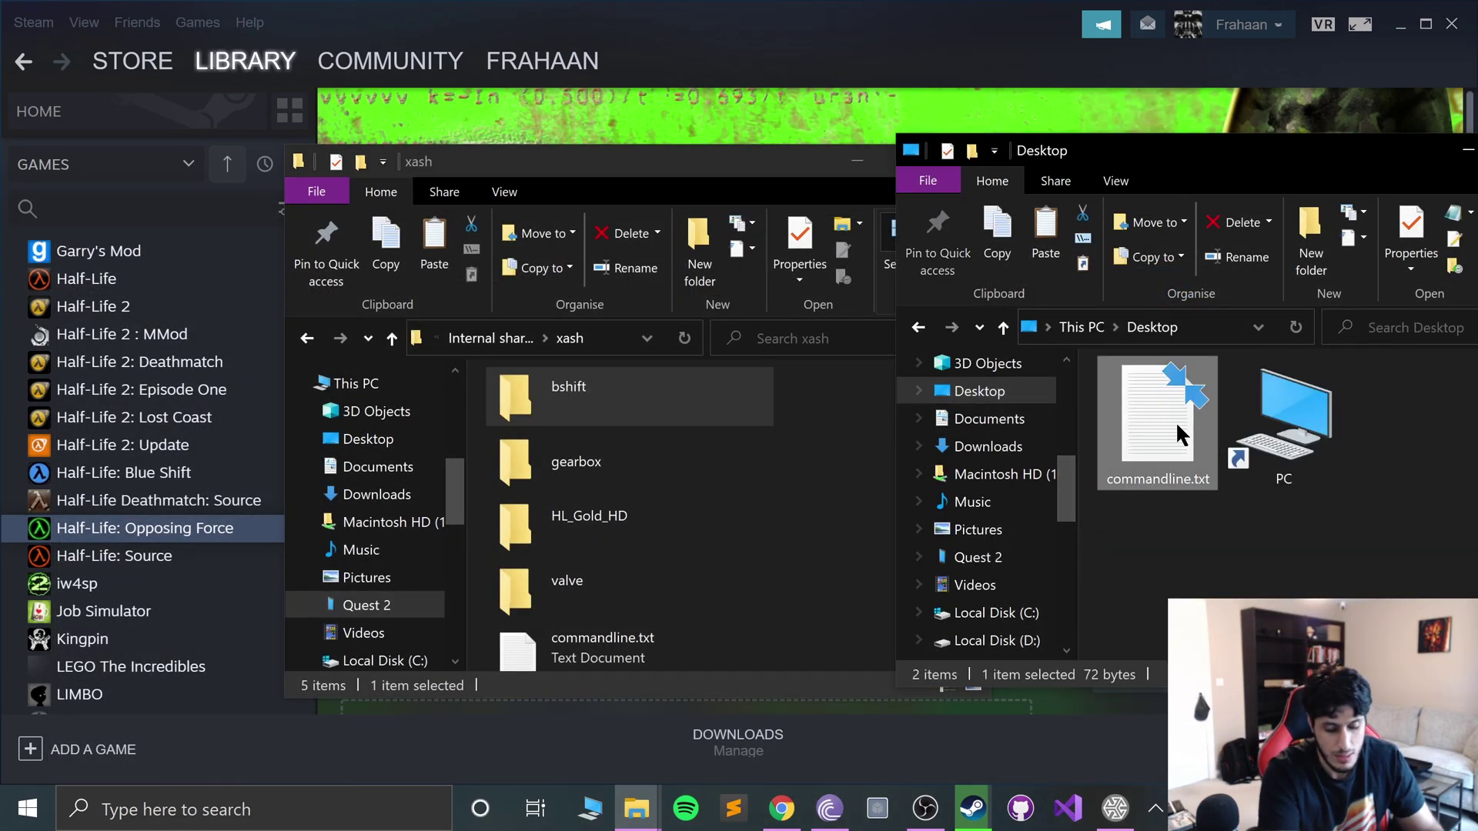
{"action": "left_click", "coordinate": [796, 599]}
{"action": "key", "text": "ctrl+v"}
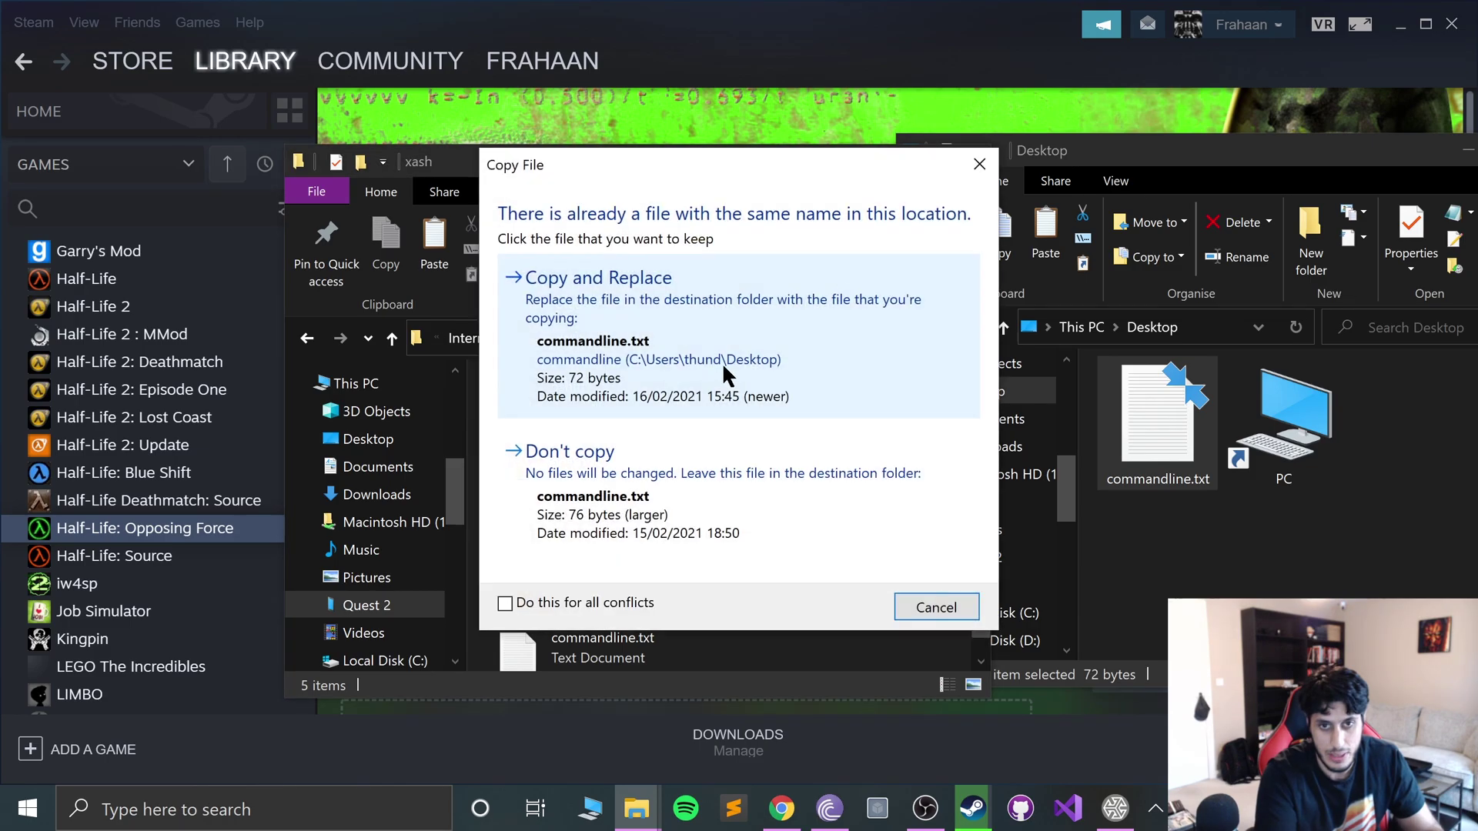
{"action": "left_click", "coordinate": [653, 343]}
- Open the replaced commandline.txt to verify it, then close Notepad, Steam and the Explorer windows
{"action": "double_click", "coordinate": [601, 647]}
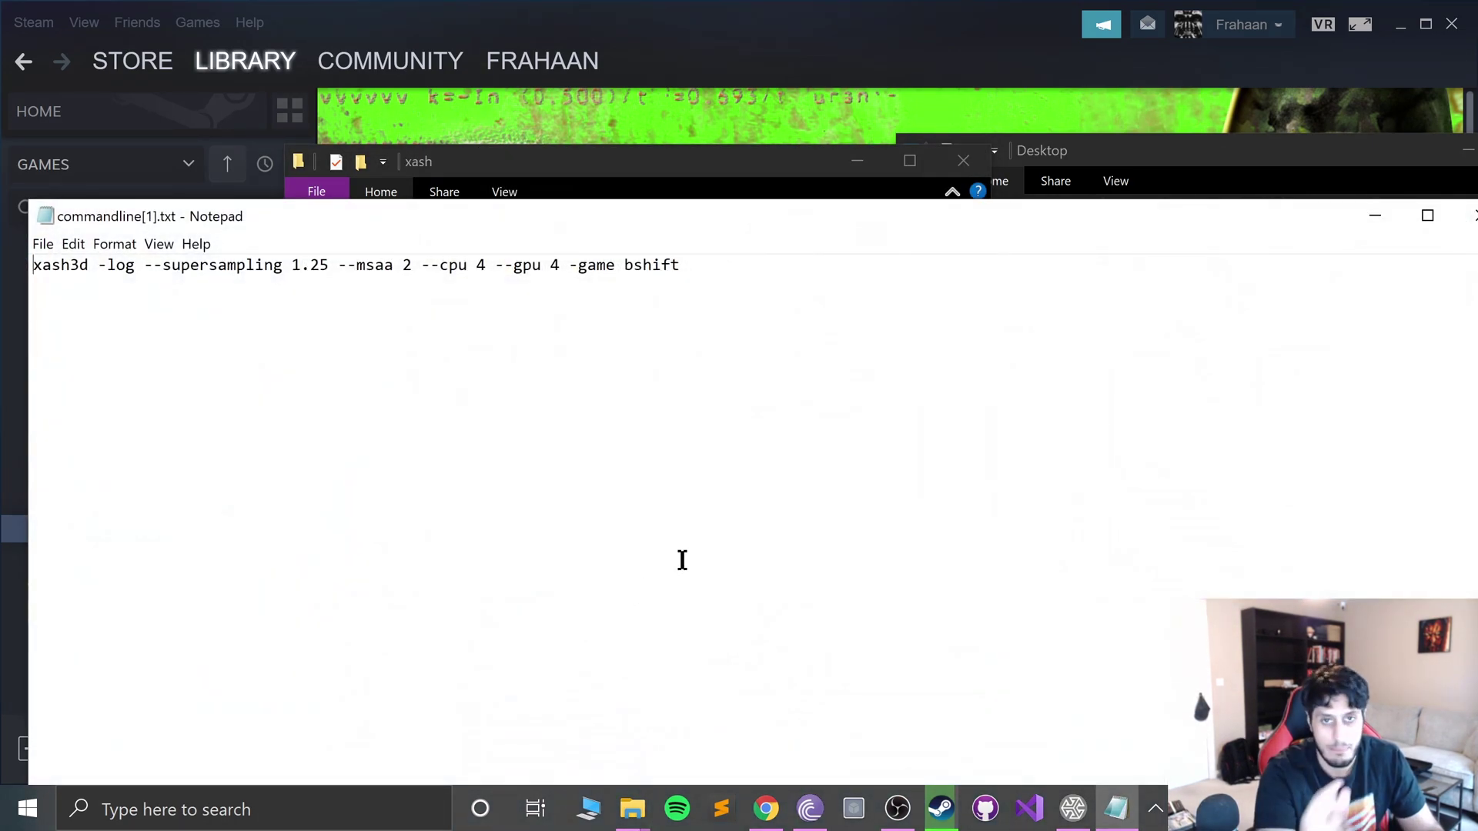
{"action": "left_click", "coordinate": [1470, 217]}
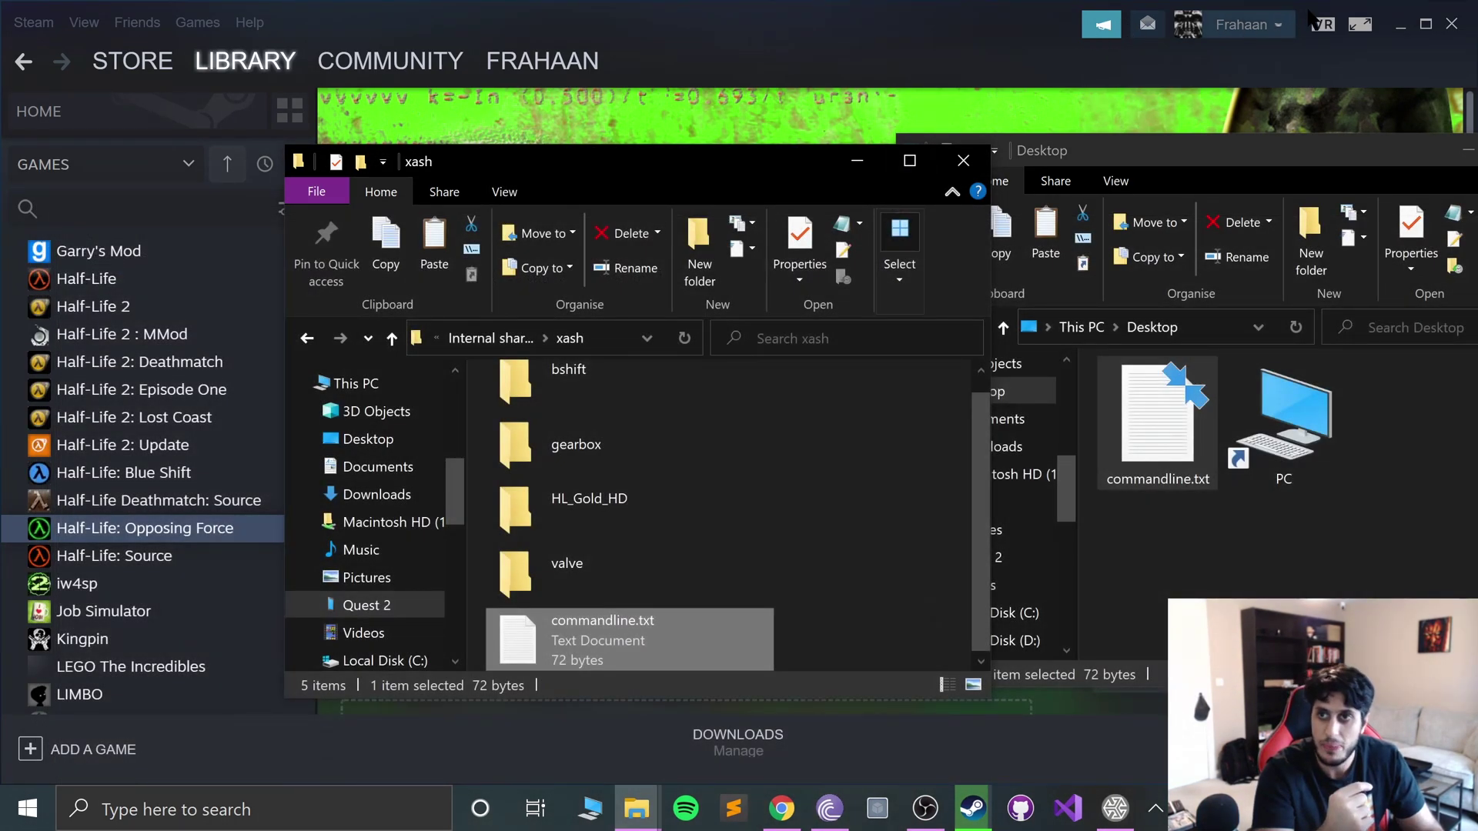
{"action": "left_click", "coordinate": [1452, 25]}
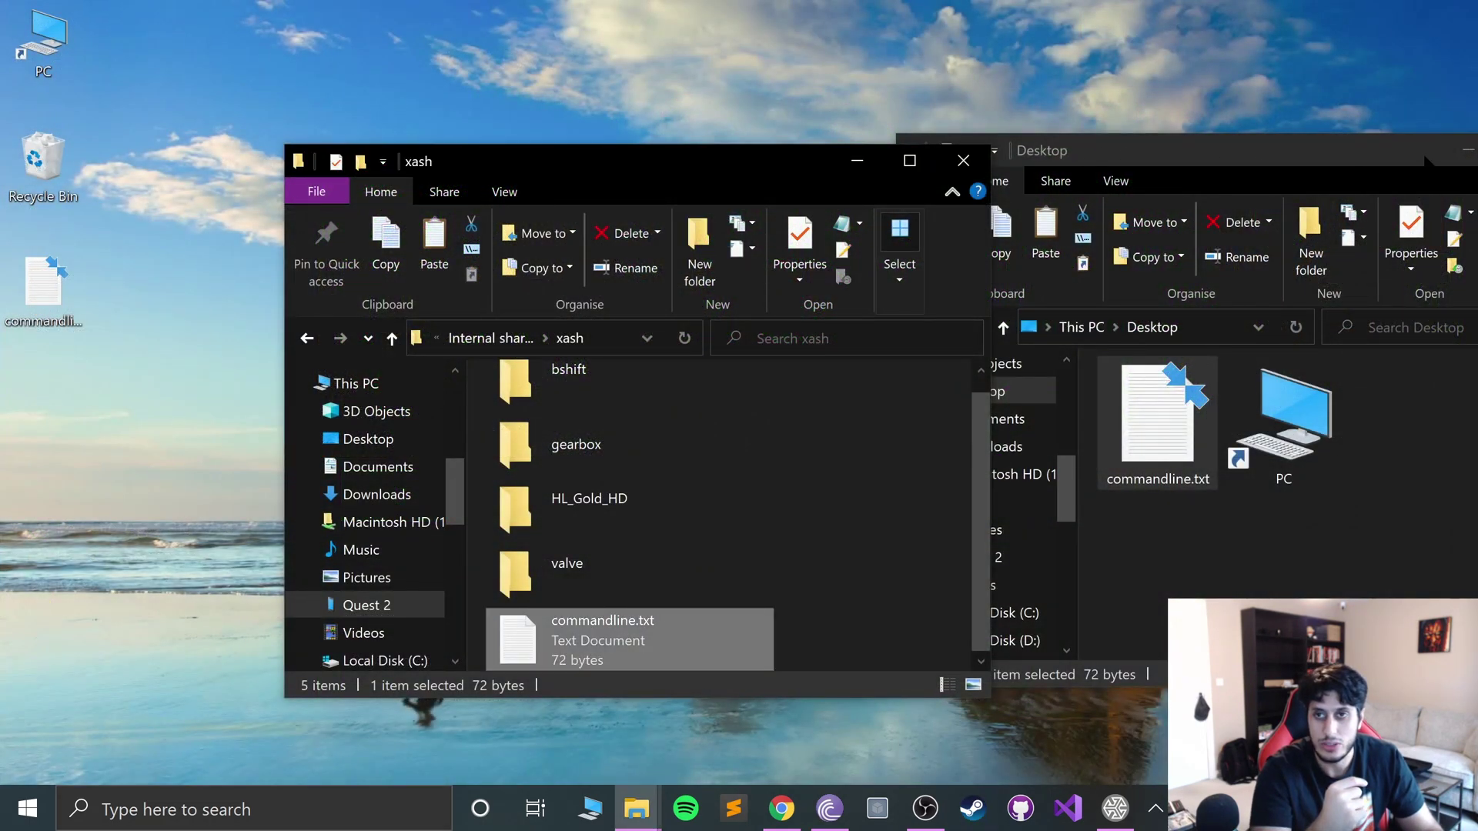
{"action": "left_click", "coordinate": [1454, 144]}
{"action": "left_click", "coordinate": [1454, 144]}
{"action": "left_click", "coordinate": [857, 160]}
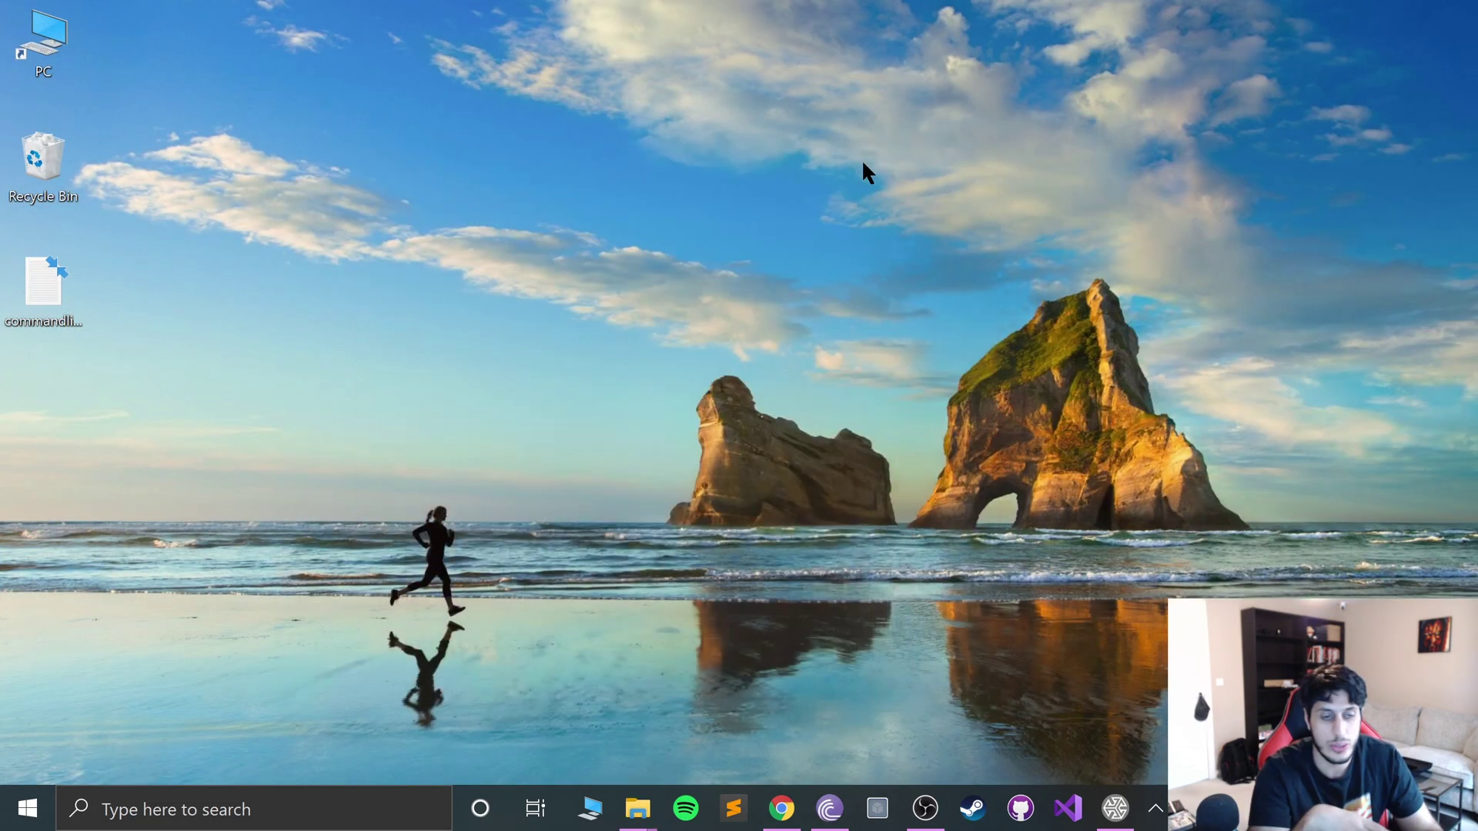
- Restore SideQuest, then launch Microsoft Edge by searching 'edge'
{"action": "left_click", "coordinate": [1116, 806]}
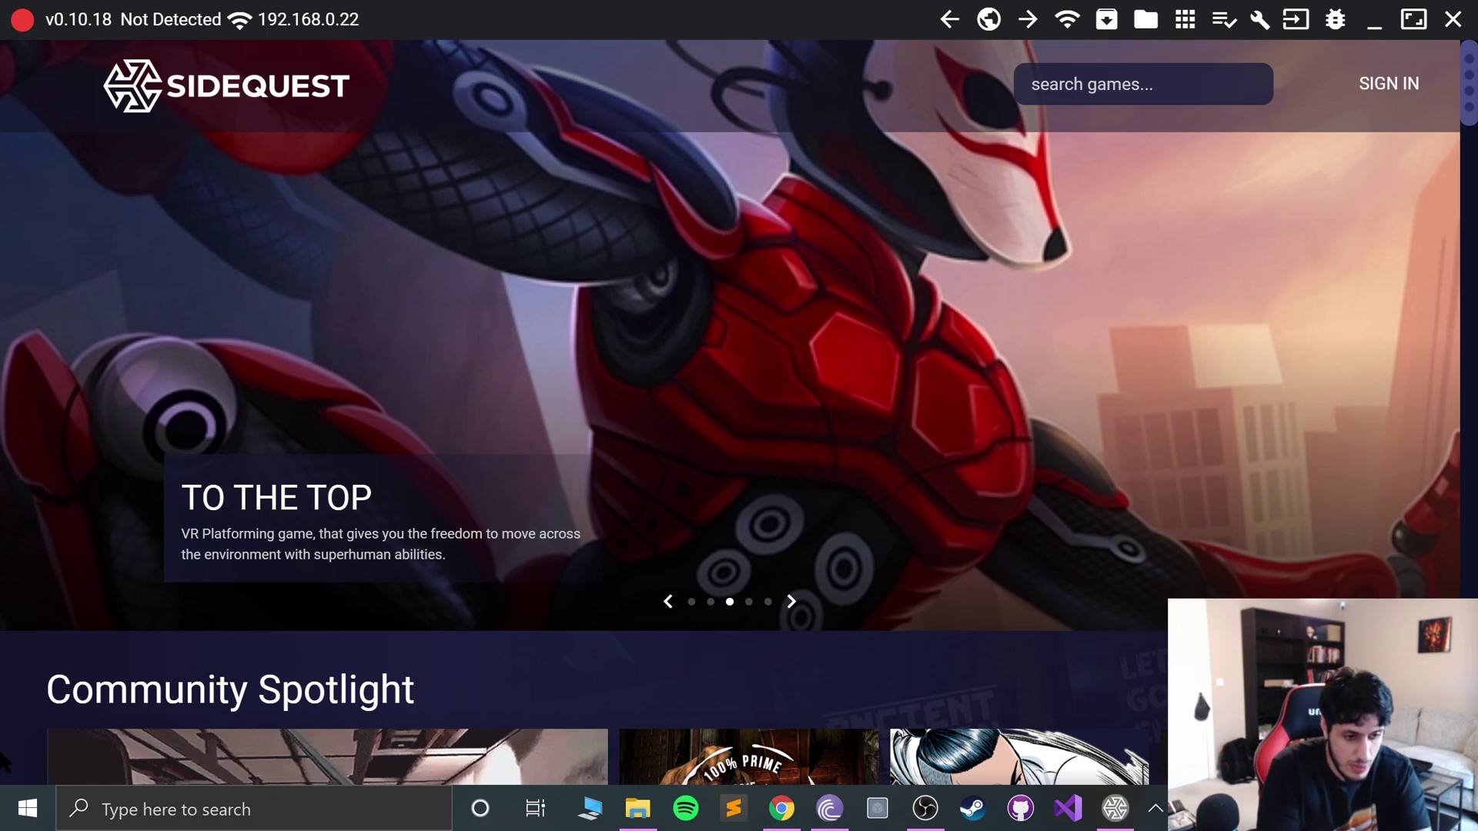
{"action": "key", "text": "super"}
{"action": "type", "text": "edge"}
{"action": "key", "text": "Return"}
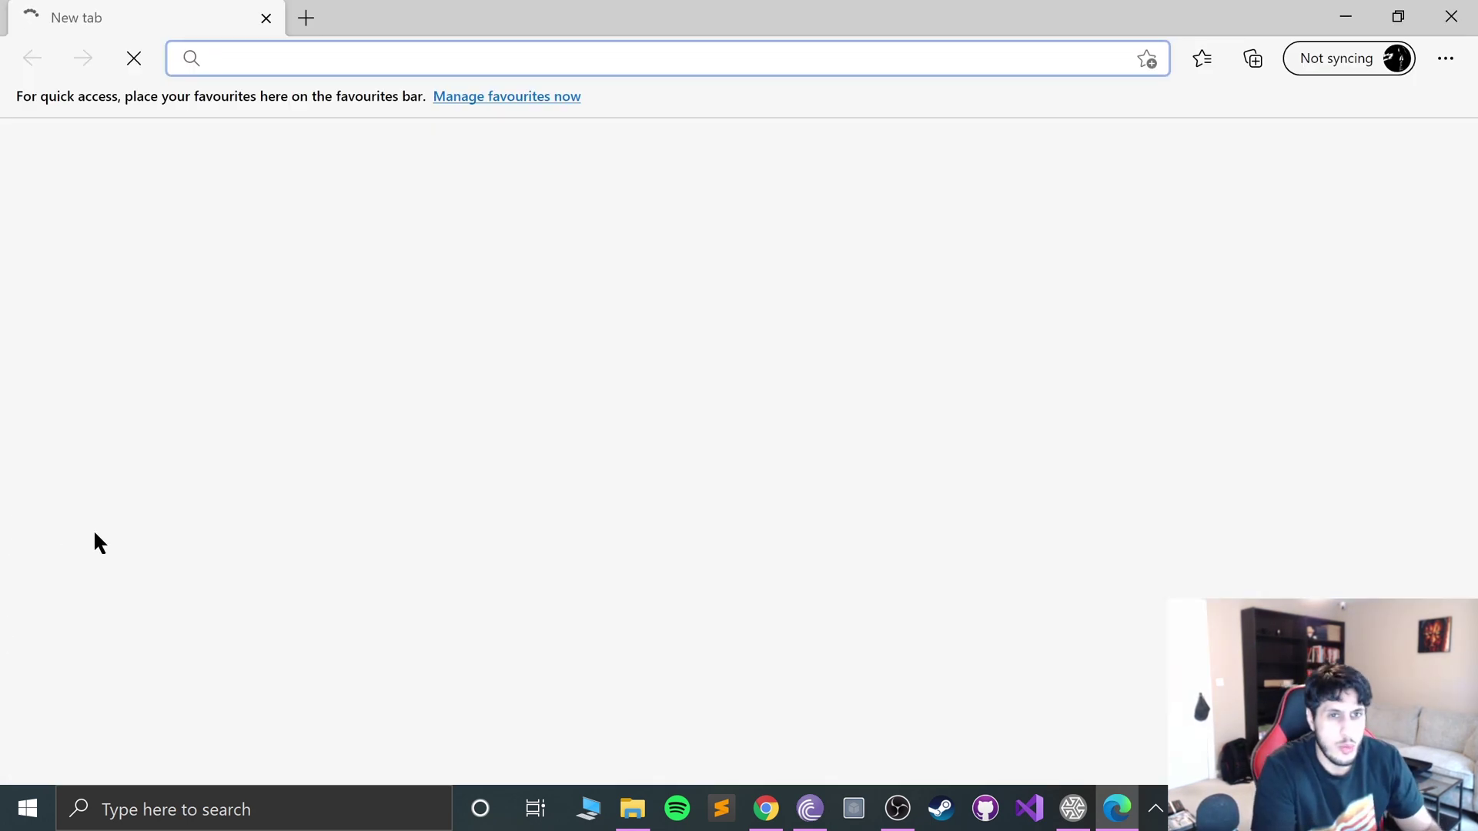
- Load the oculus.com/casting page from the 'oculs' address suggestion, then switch to OBS Studio
{"action": "type", "text": "oculs"}
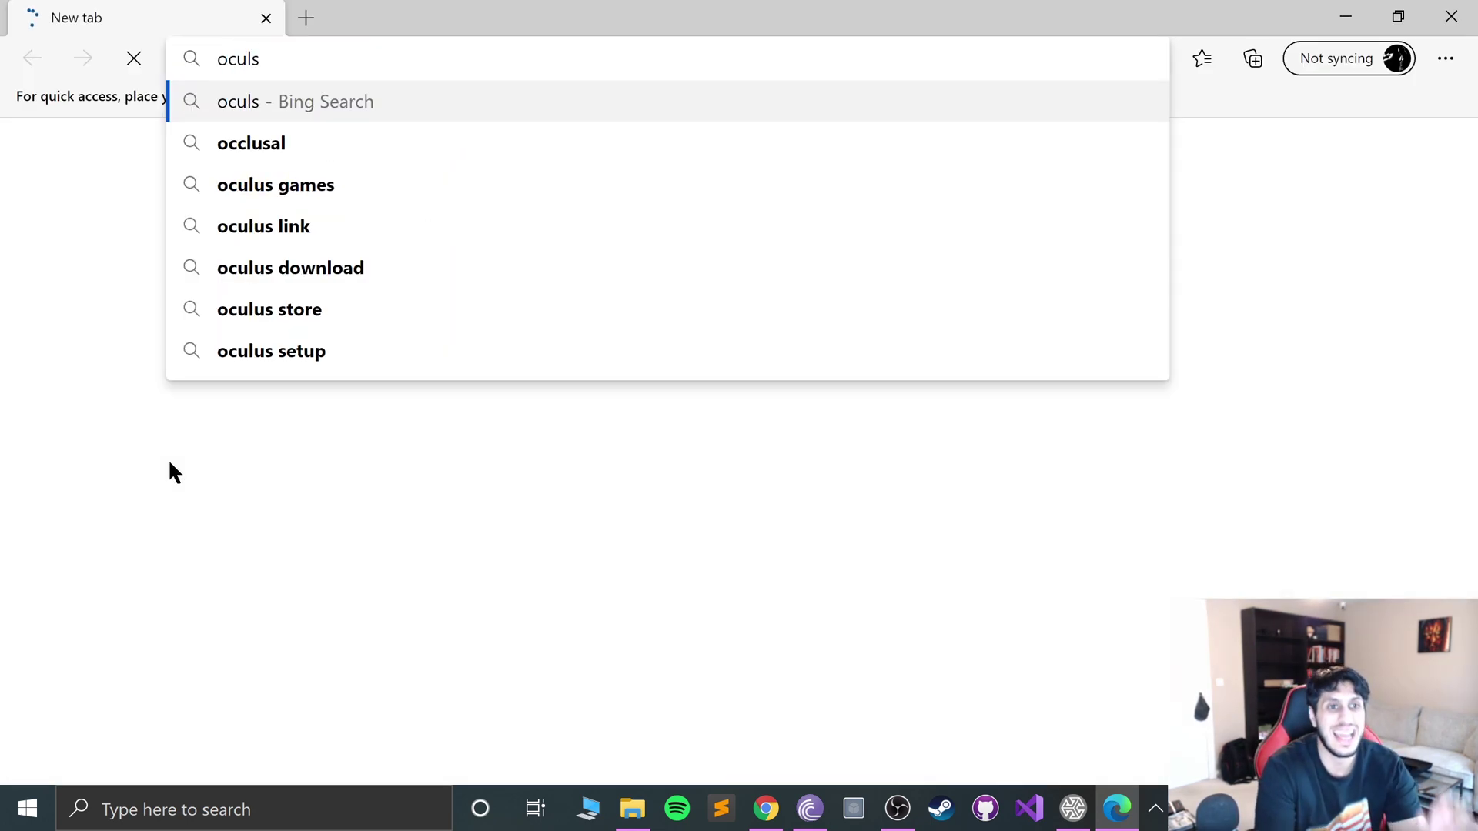
{"action": "key", "text": "BackSpace"}
{"action": "key", "text": "Down"}
{"action": "key", "text": "Return"}
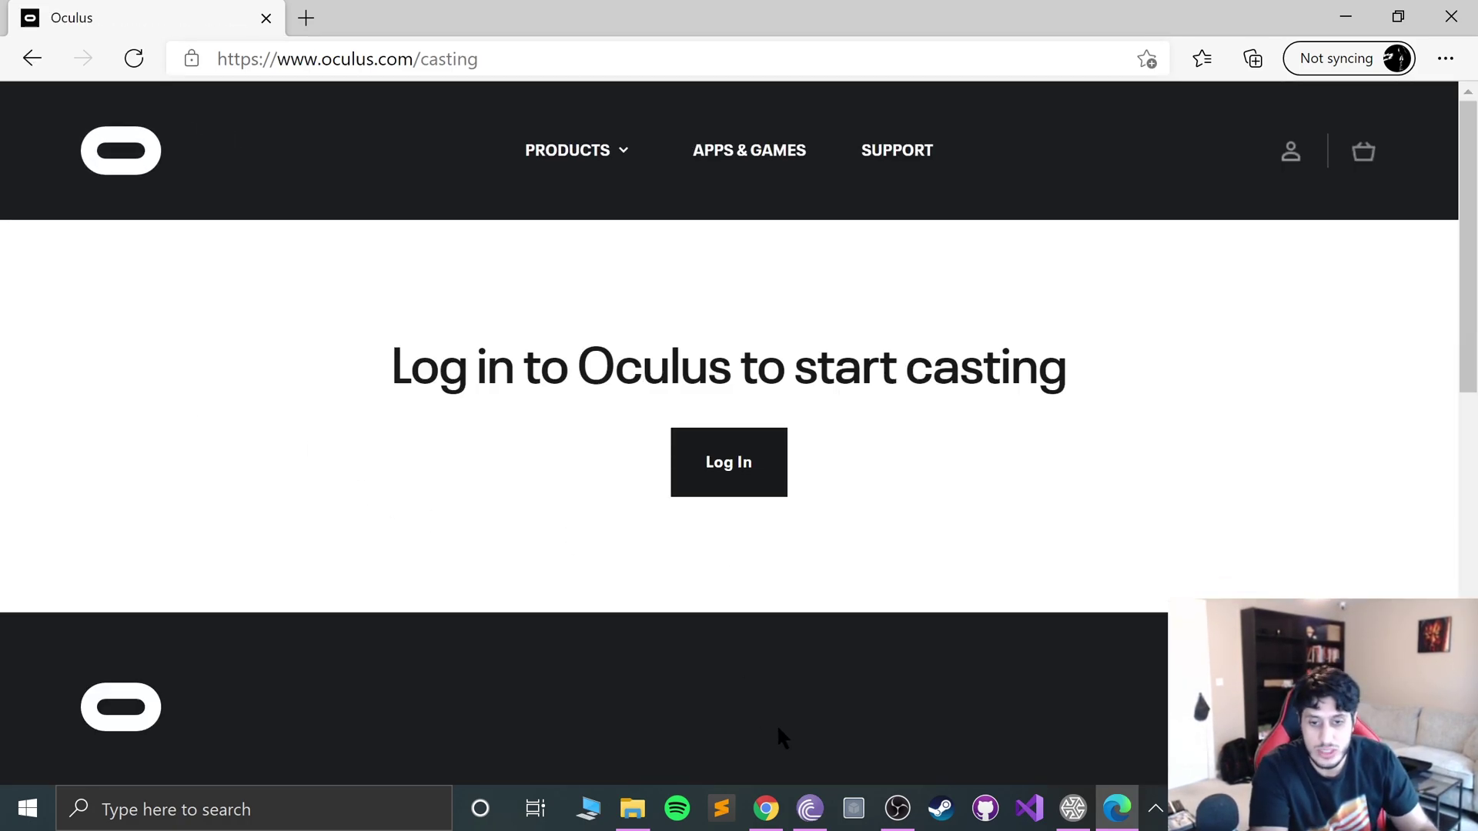
{"action": "left_click", "coordinate": [897, 809]}
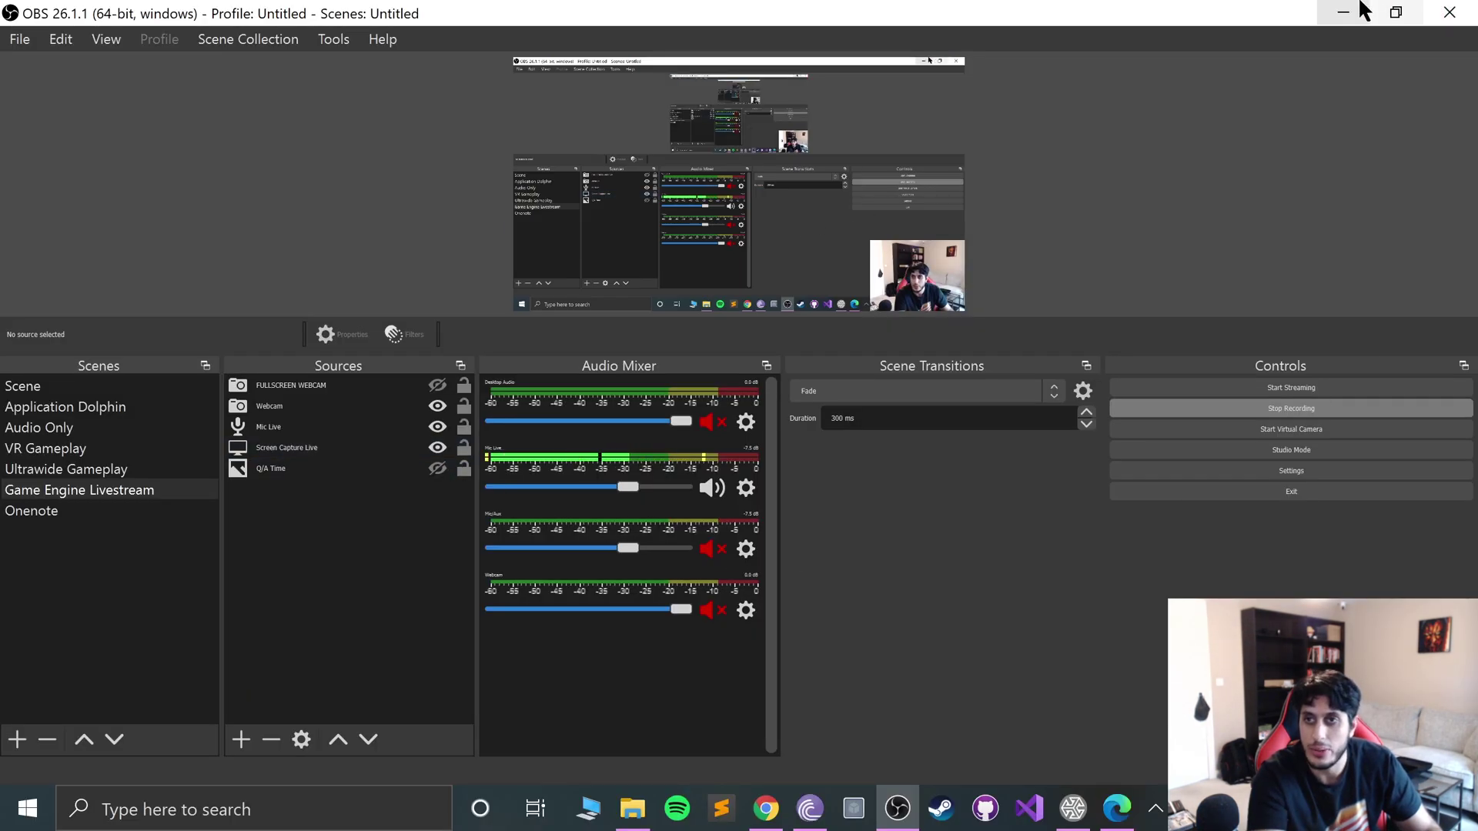
- Minimize OBS Studio to reveal the Oculus casting page in Edge
{"action": "left_click", "coordinate": [1355, 12]}
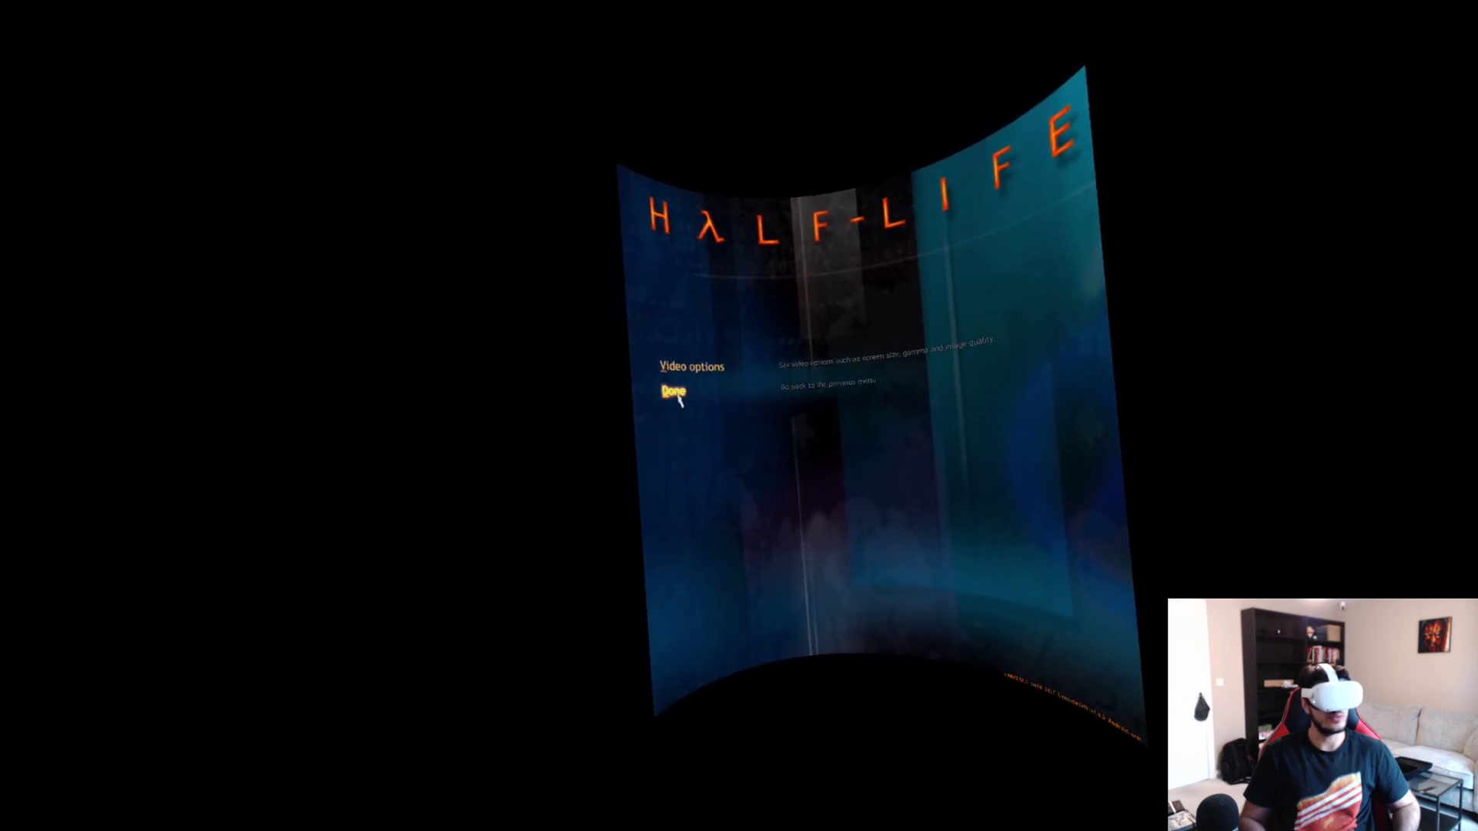
- Leave Video options and start a new Blue Shift game on Medium difficulty
{"action": "left_click", "coordinate": [683, 585]}
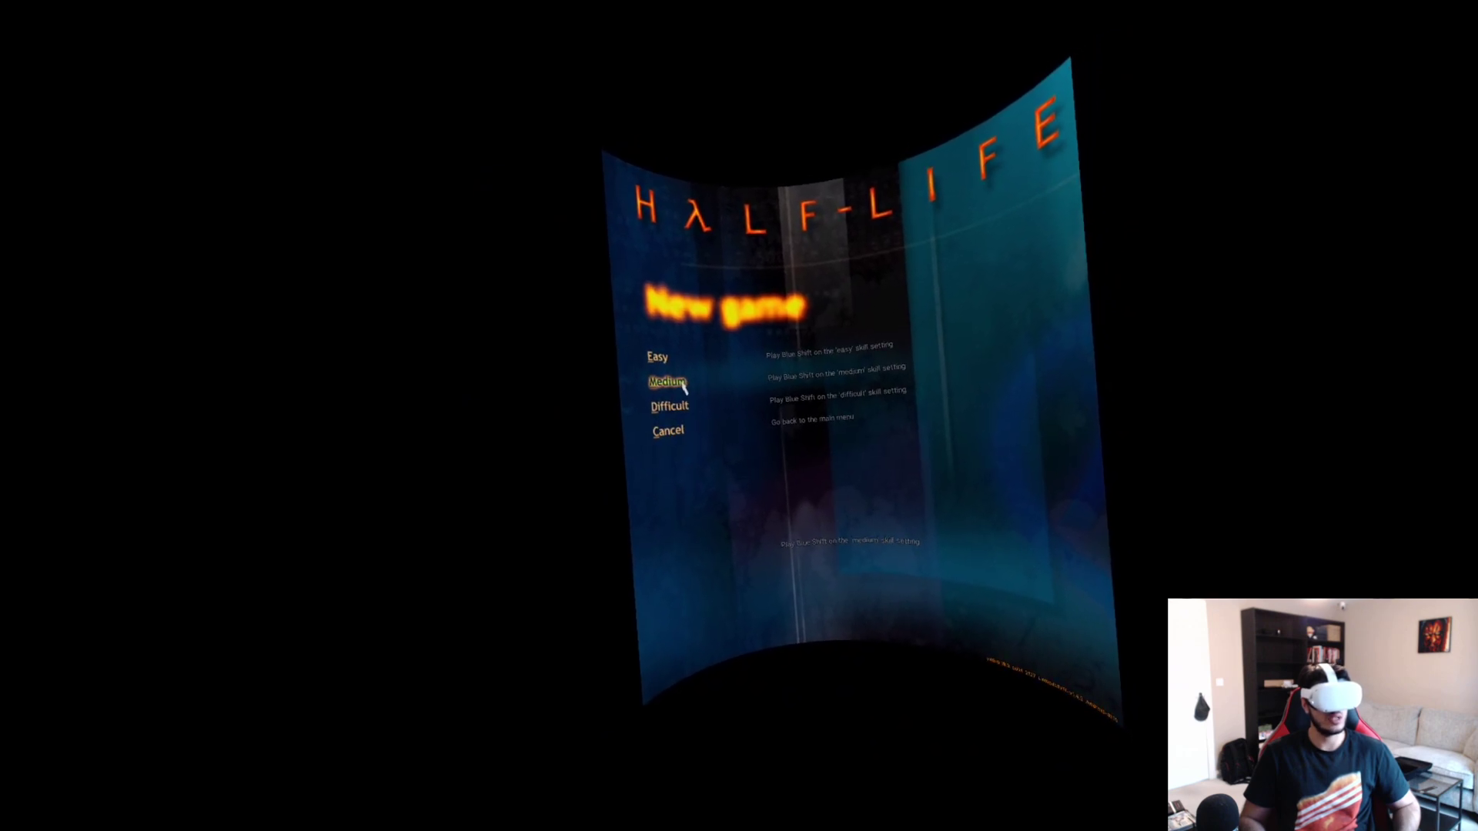
{"action": "left_click", "coordinate": [606, 393]}
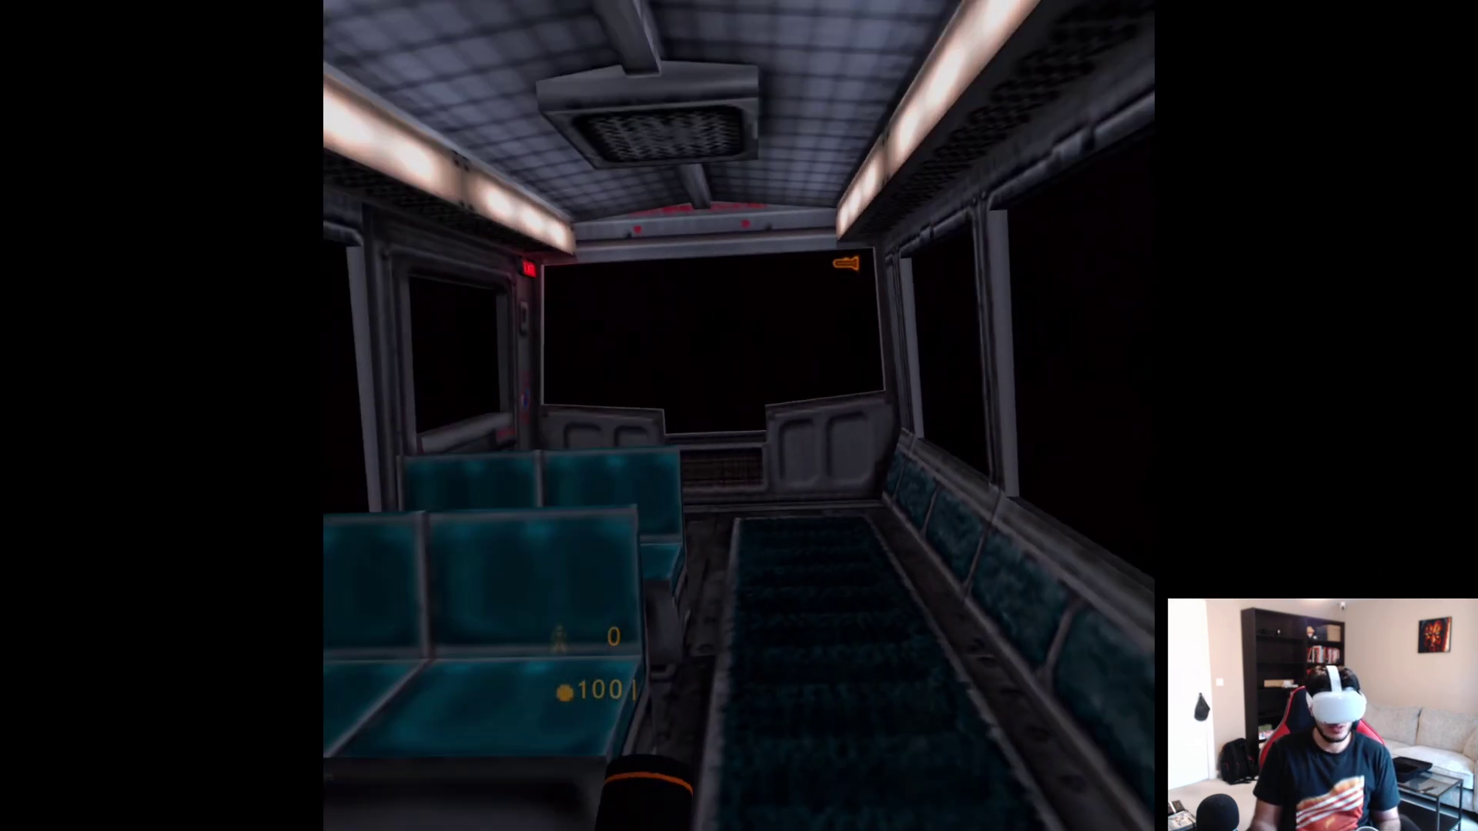
- Pause Blue Shift to bring up its menu and the quit confirmation
{"action": "key", "text": "Escape"}
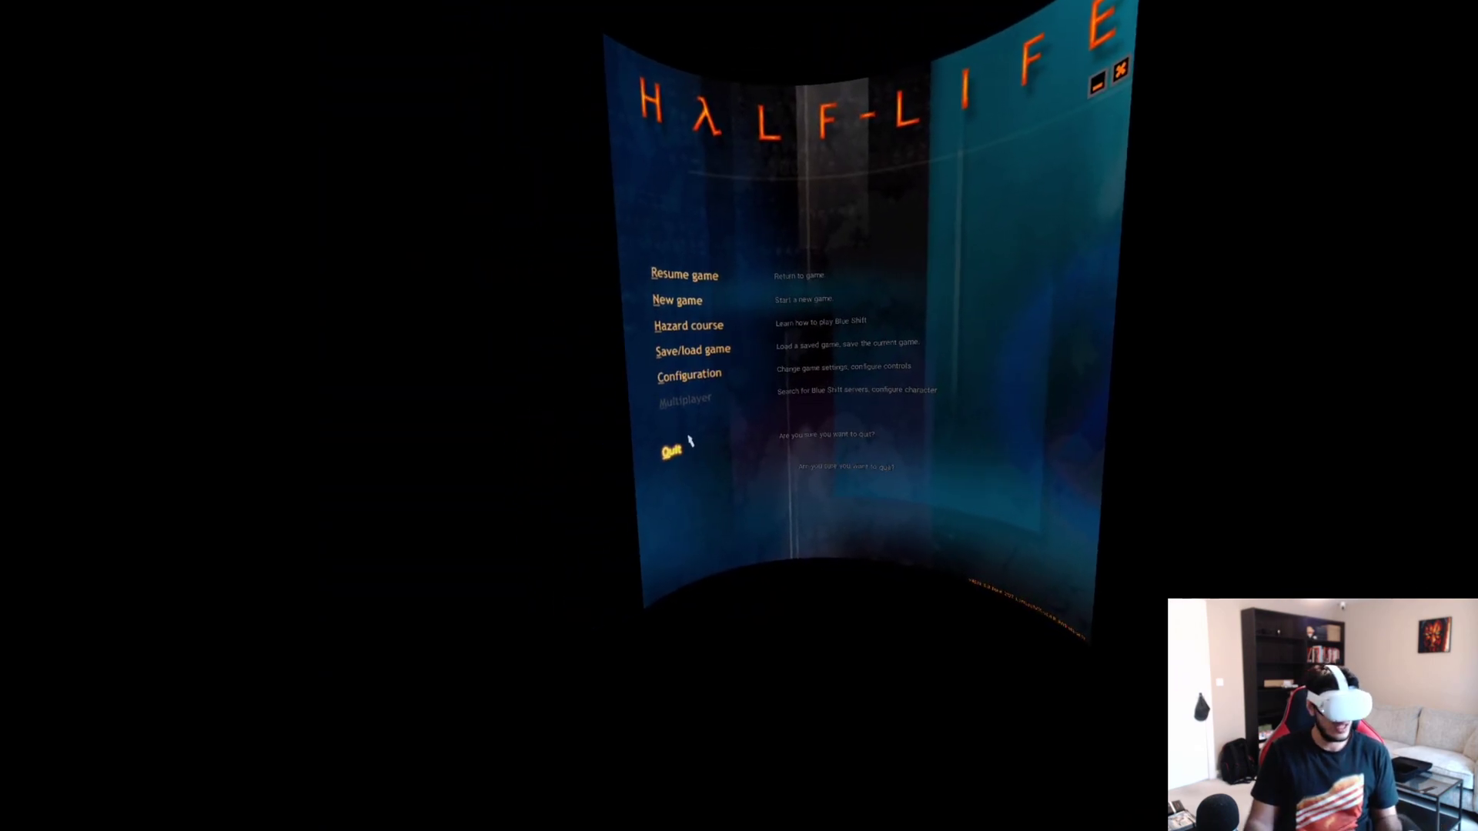